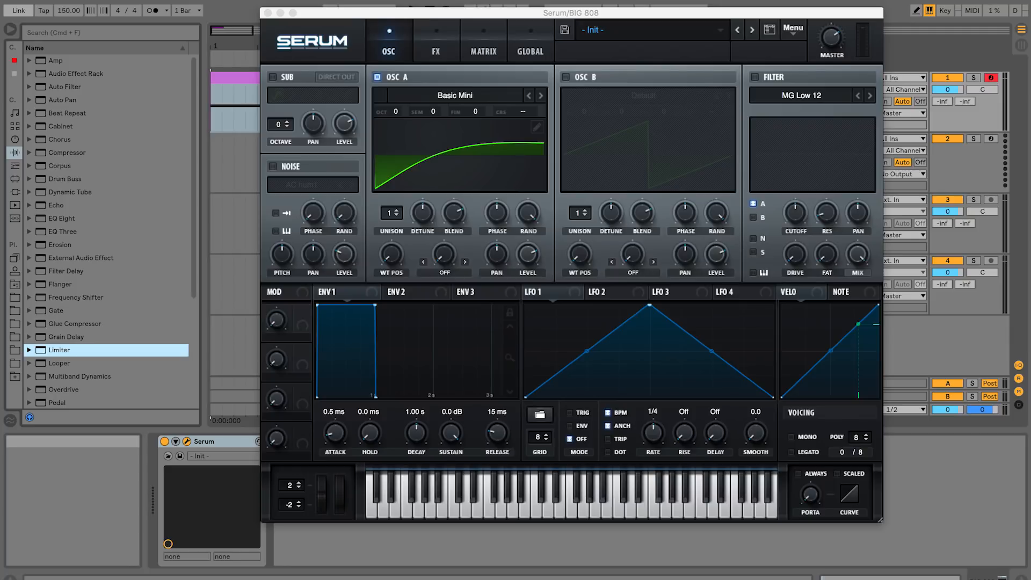
- Move the Serum window clear of the arrangement, play the MIDI clip on the BIG 808 track and open its notes
drag(433, 12, 423, 13)
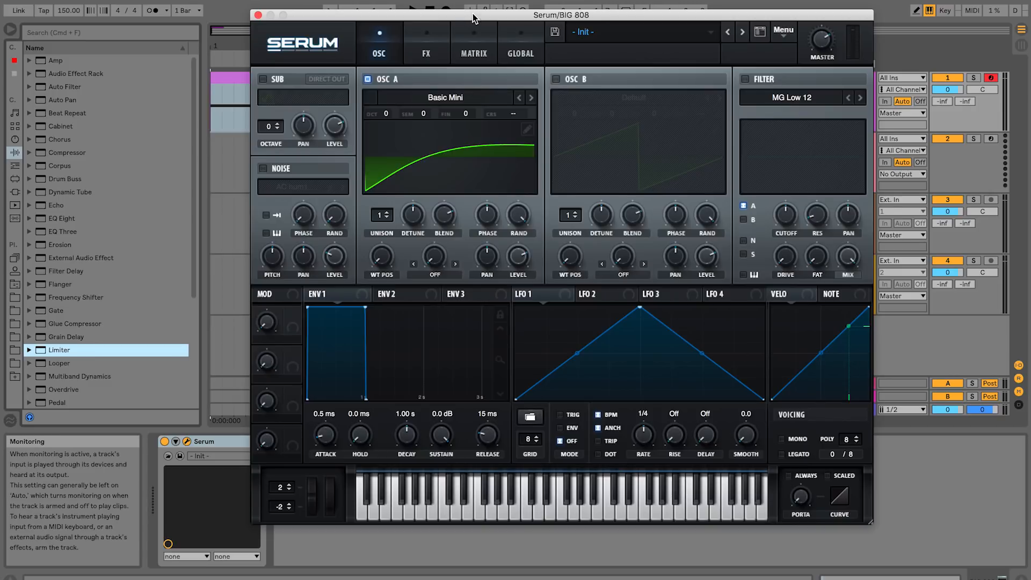
drag(473, 12, 575, 295)
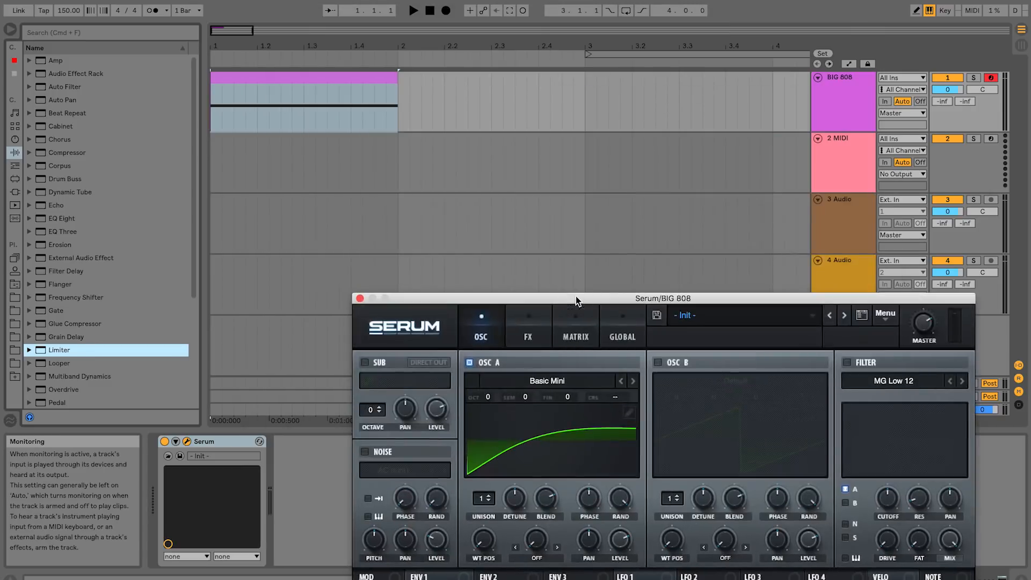
click(298, 83)
key(space)
double_click(299, 84)
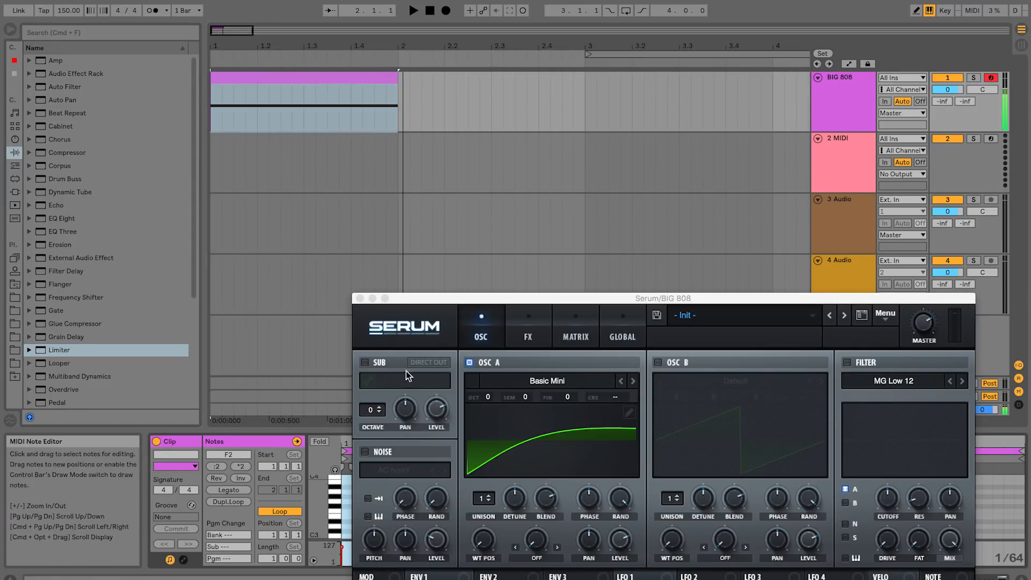
- Examine the BIG 808 clip's note in the note editor, then move the Serum window back to the middle
drag(453, 299, 564, 112)
scroll(379, 481, down, 5)
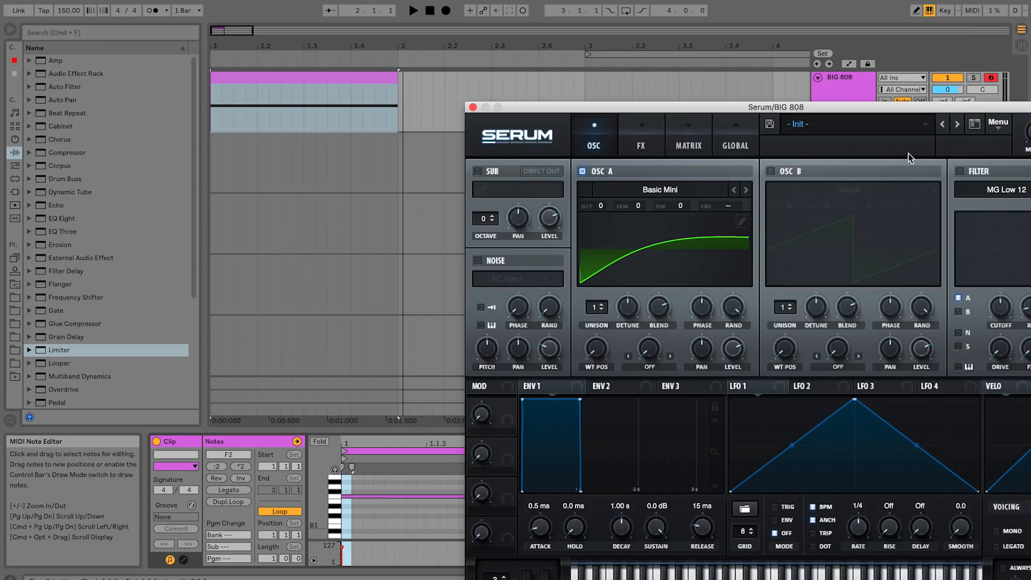
drag(778, 110, 682, 26)
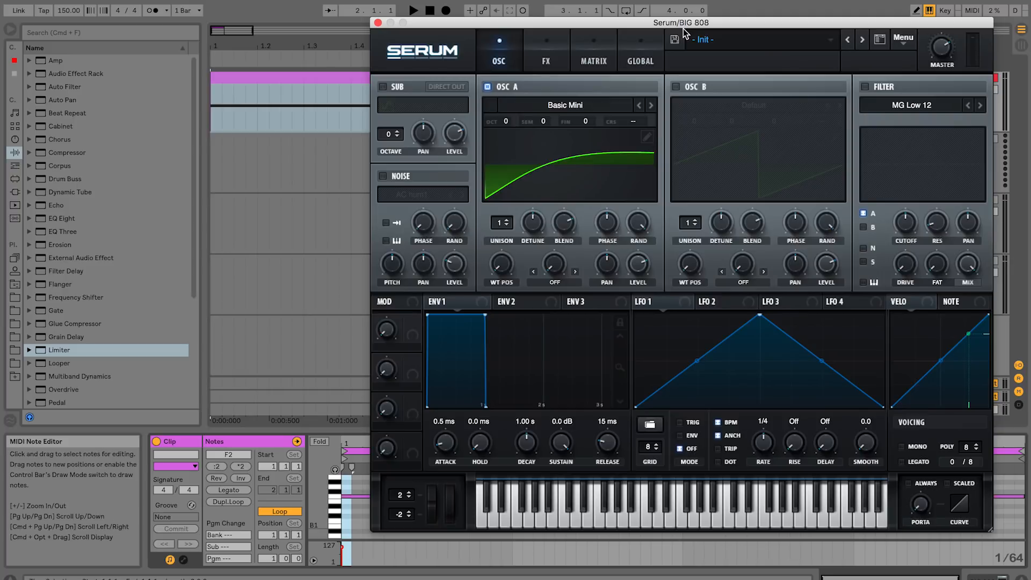
drag(684, 28, 602, 28)
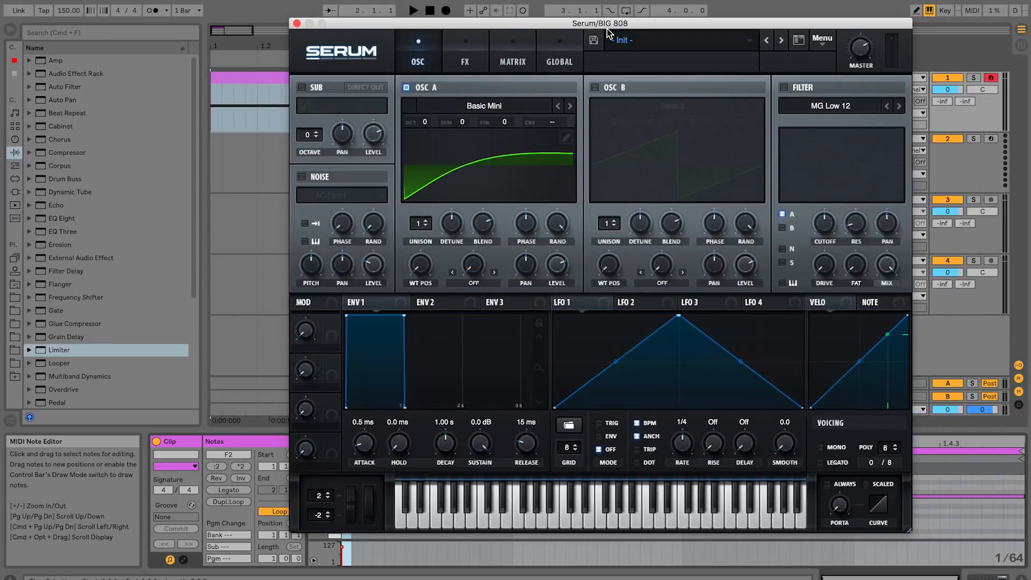
drag(391, 24, 575, 90)
key(space)
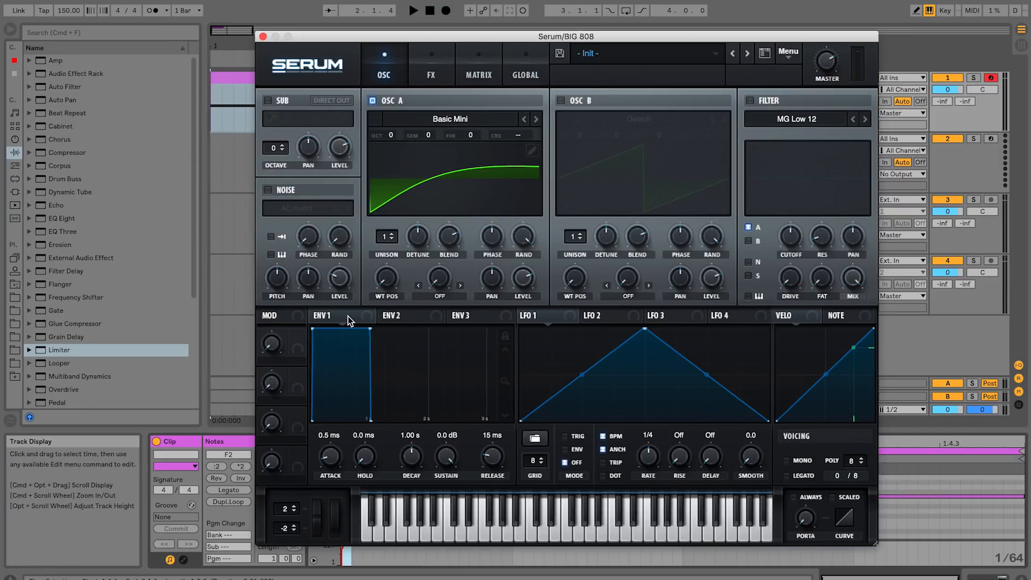
- Set Envelope 1's attack to 75 ms, decay to 1.53 s and release to 853 ms
mouse_move(340, 317)
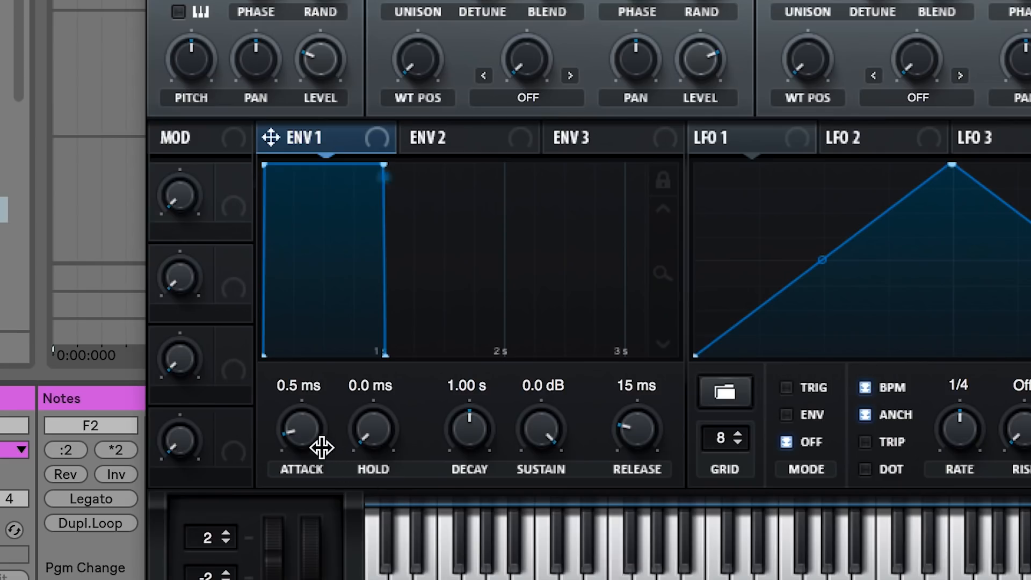
drag(335, 462, 312, 410)
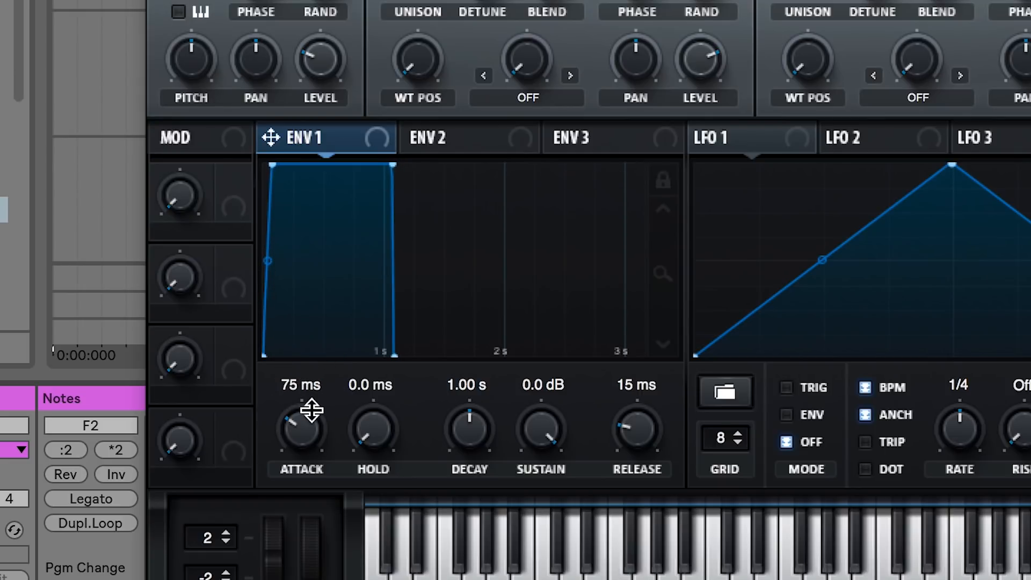
mouse_move(469, 441)
mouse_down()
mouse_move(476, 421)
mouse_move(473, 434)
mouse_up()
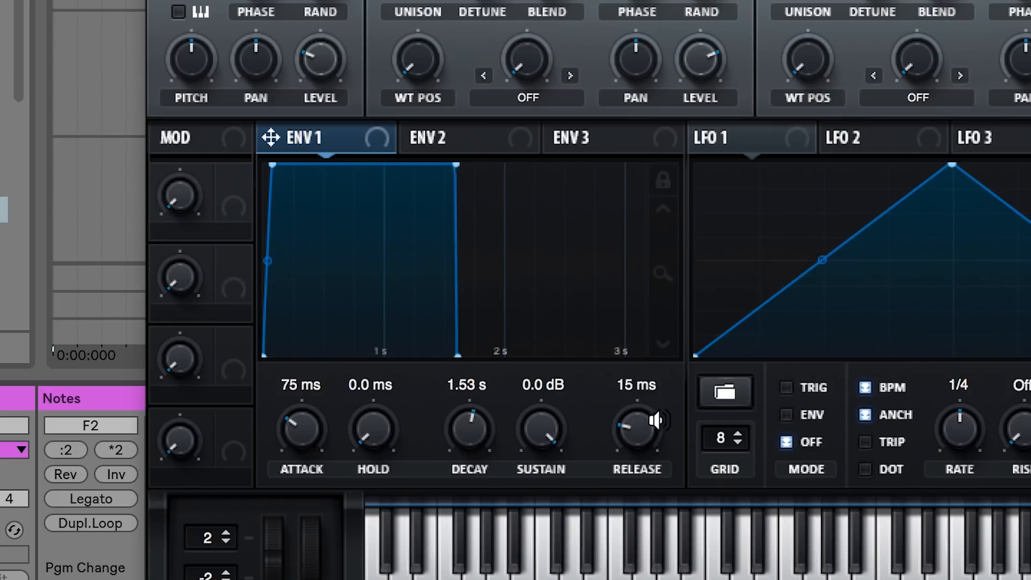
drag(647, 428, 671, 370)
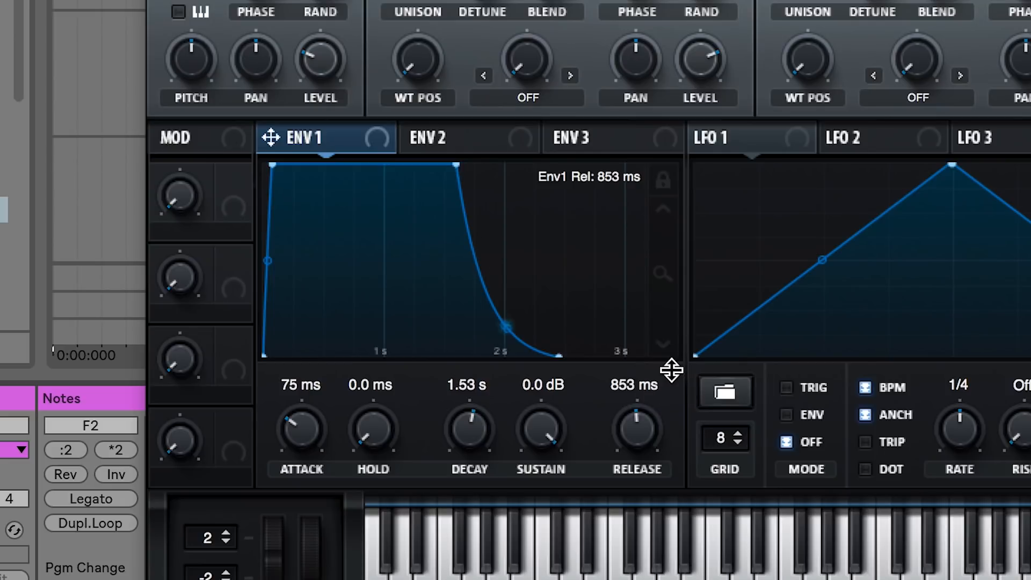
drag(626, 0, 950, 87)
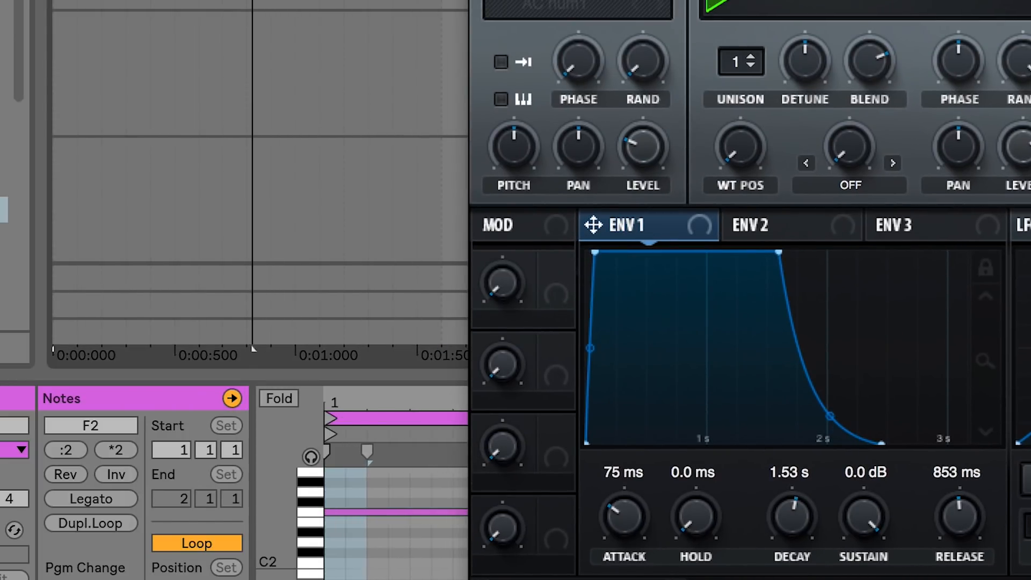
drag(950, 54, 732, 0)
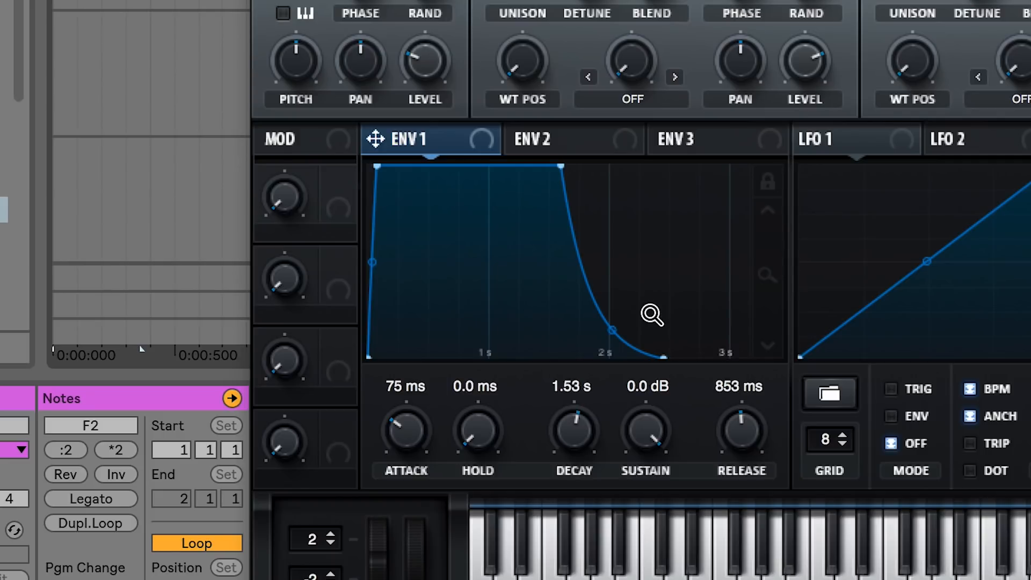
- Try shorter attack times on Envelope 1 during playback, including 0 ms and 53 ms
drag(410, 426, 408, 540)
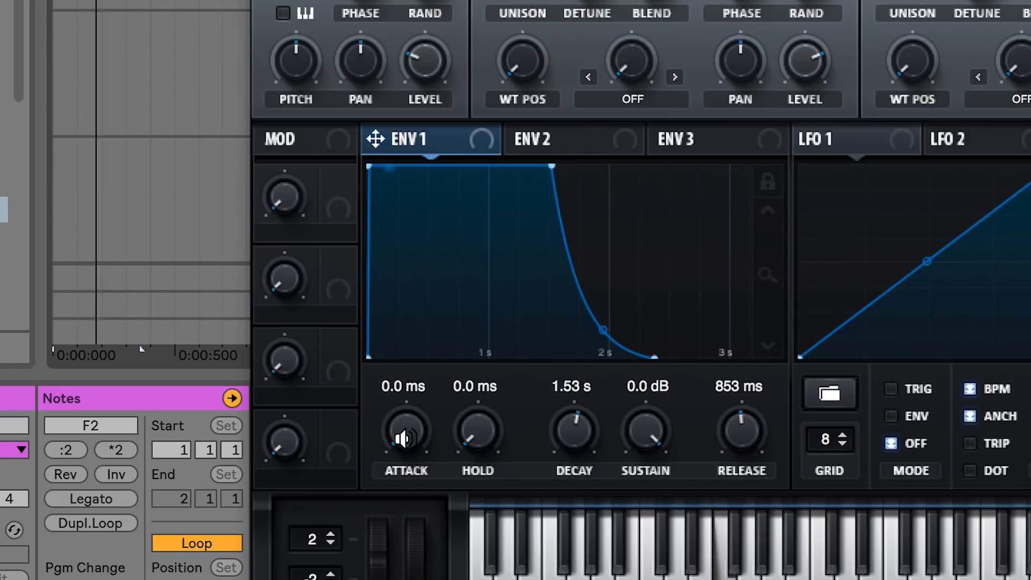
drag(403, 433, 414, 387)
drag(398, 440, 409, 559)
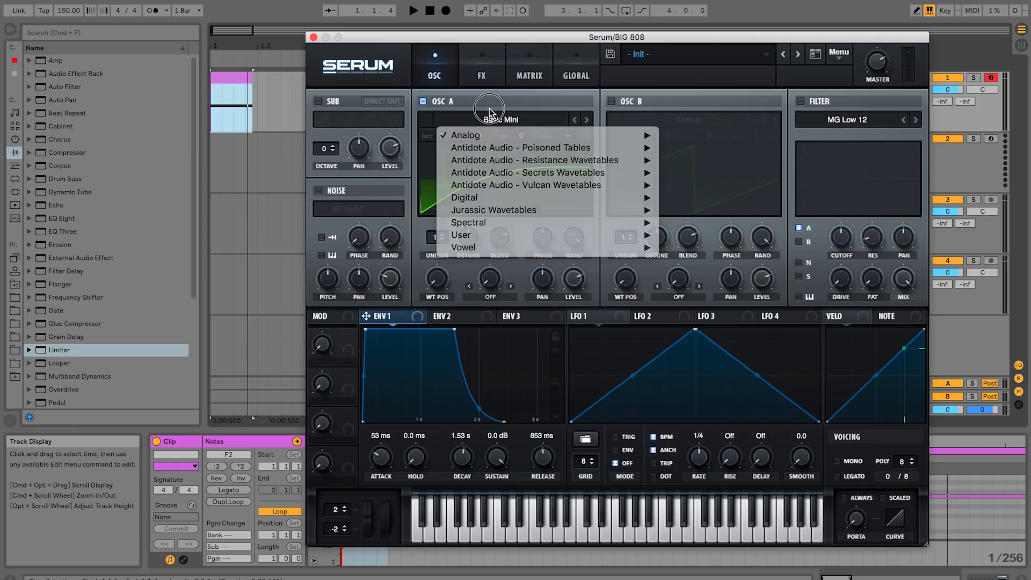
- Set OSC A's Basic Mini wavetable position to frame 2 and its octave to -2
click(488, 108)
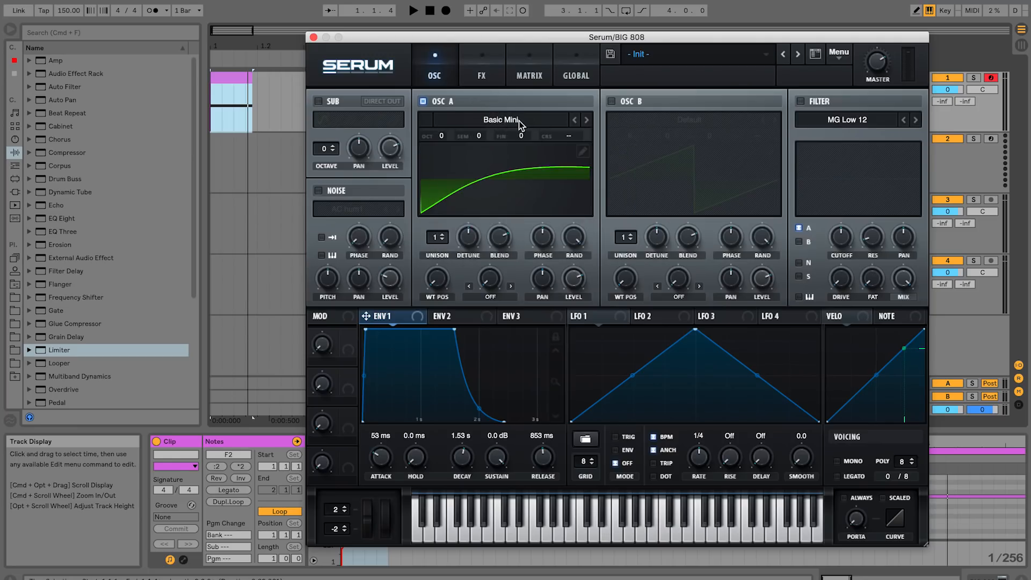
click(430, 296)
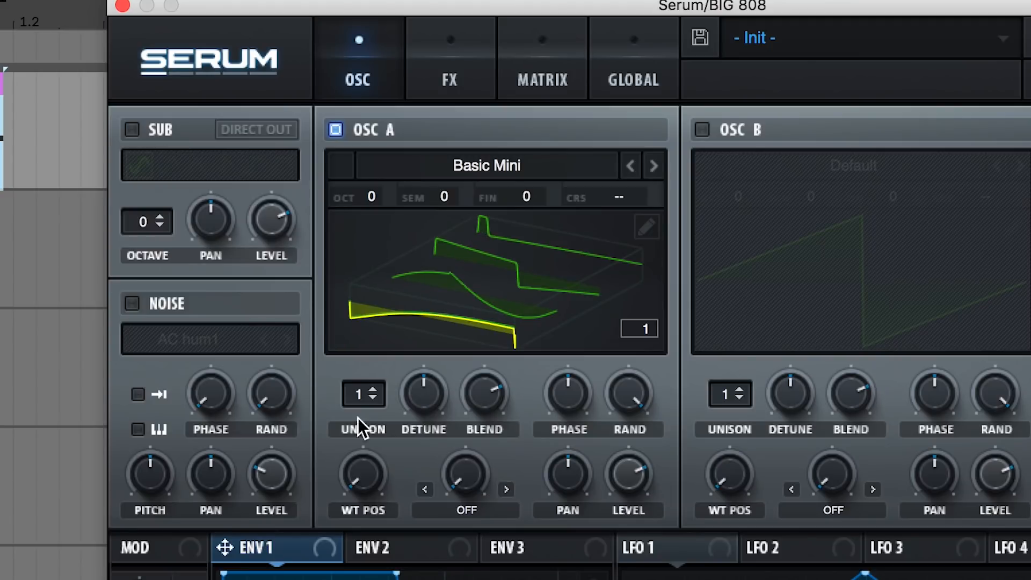
drag(353, 492, 389, 408)
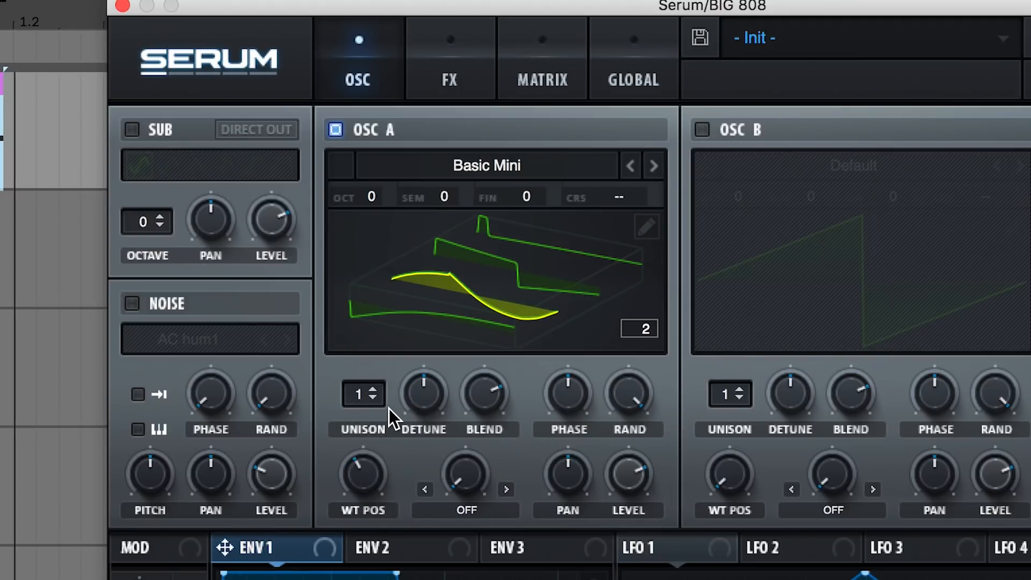
drag(374, 198, 373, 270)
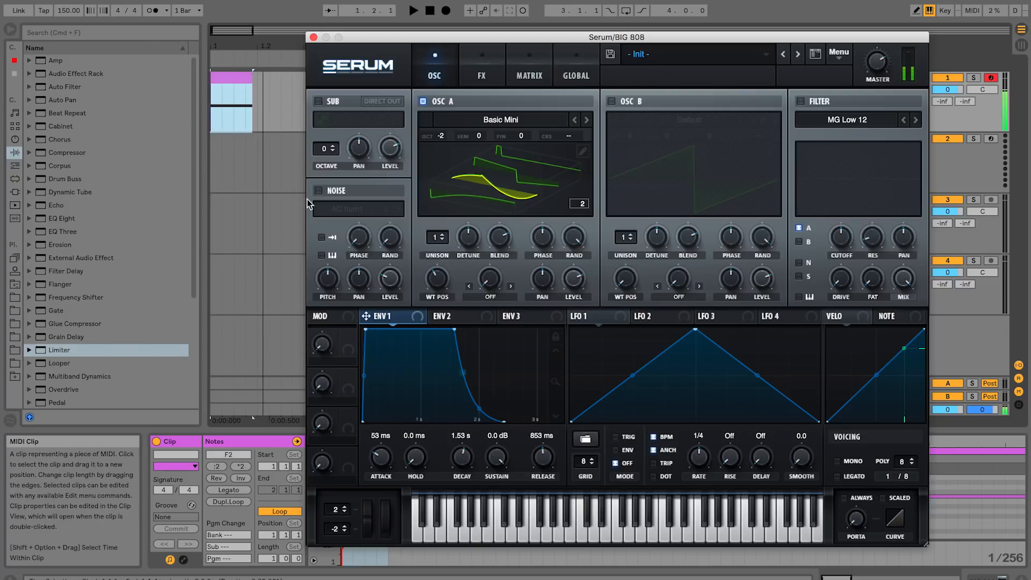
- Set Envelope 1's decay to 953 ms and its release to 810 ms while auditioning the clip
mouse_move(417, 457)
mouse_down()
mouse_move(419, 421)
mouse_move(417, 458)
mouse_up()
mouse_move(463, 457)
mouse_down()
mouse_move(468, 426)
mouse_move(449, 467)
mouse_move(455, 452)
mouse_up()
drag(545, 465, 546, 464)
key(space)
key(space)
drag(462, 457, 461, 462)
- Shorten the MIDI clip on the BIG 808 track from its end and play it back repeatedly
drag(252, 78, 235, 80)
key(space)
key(space)
key(space)
key(space)
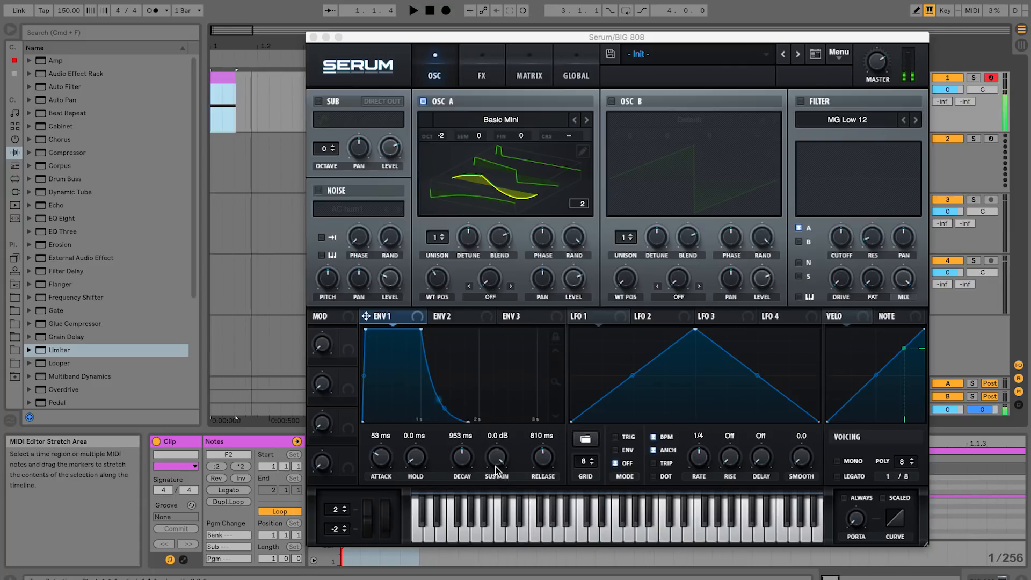
key(space)
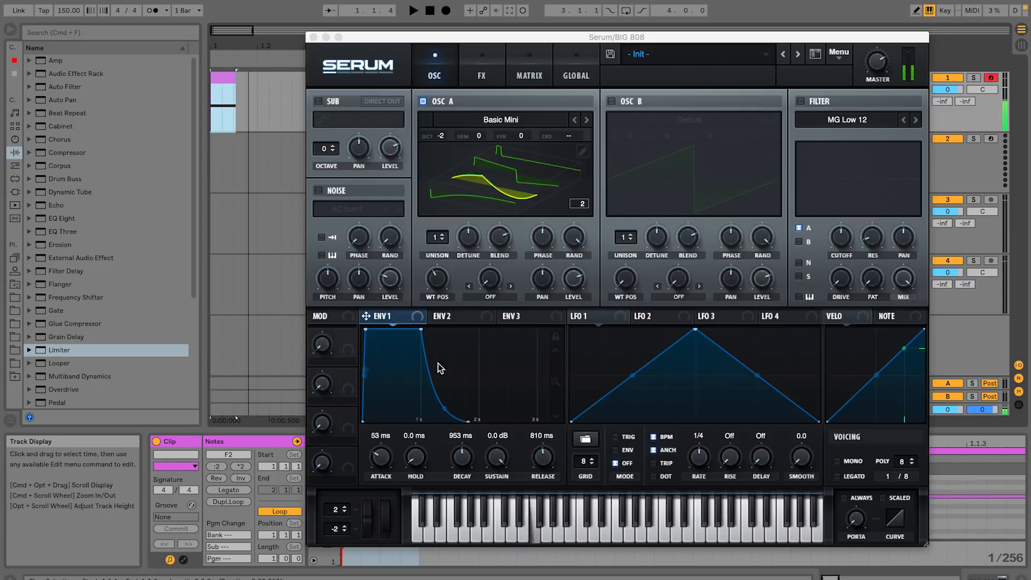
- Set Envelope 1's attack to 0 ms and make the synth's voicing mono
drag(380, 457, 362, 501)
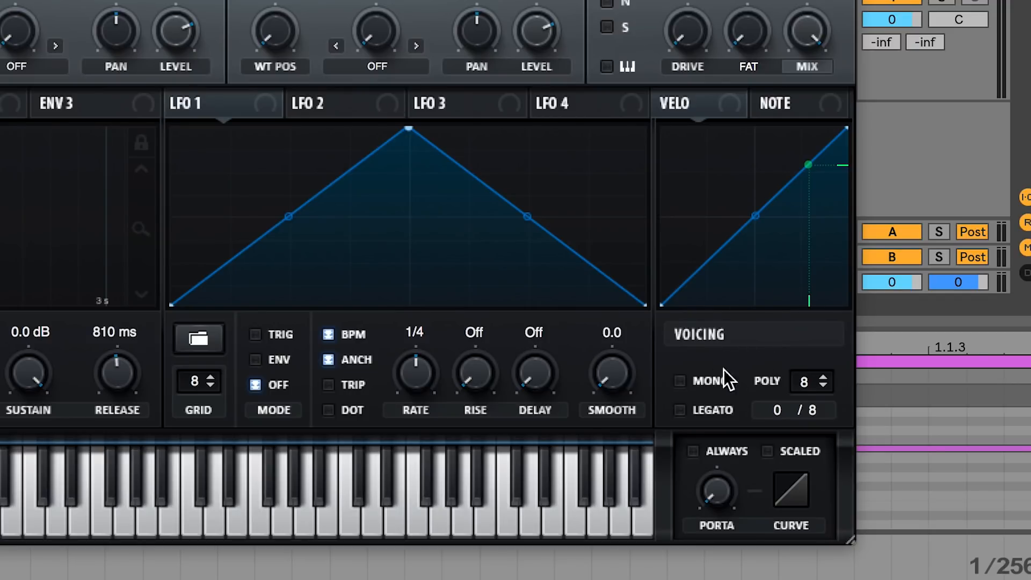
click(683, 381)
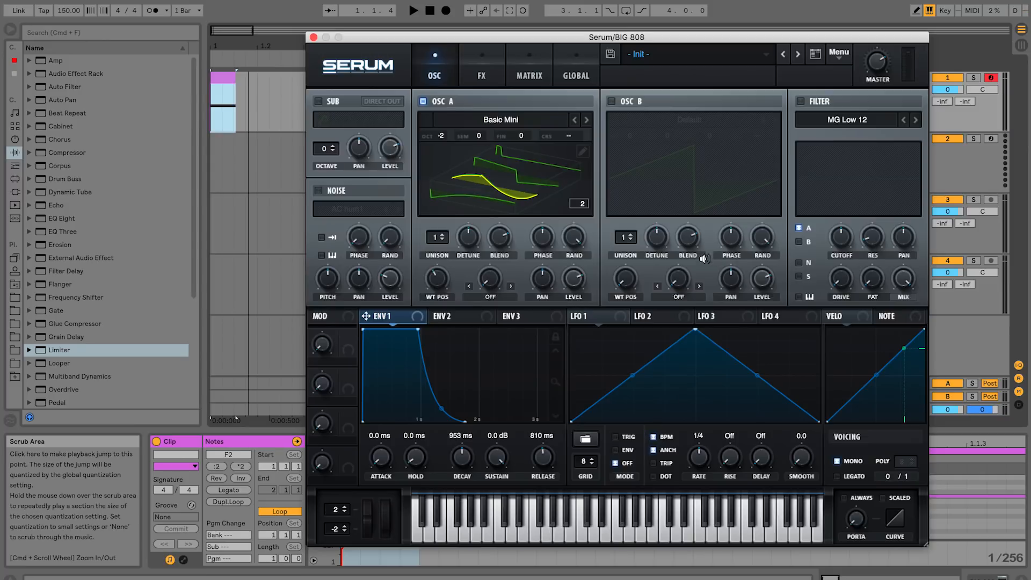
- Turn OSC A off and enable the sub oscillator with the rounded rectangle shape, comparing it with the sine
click(423, 102)
click(319, 101)
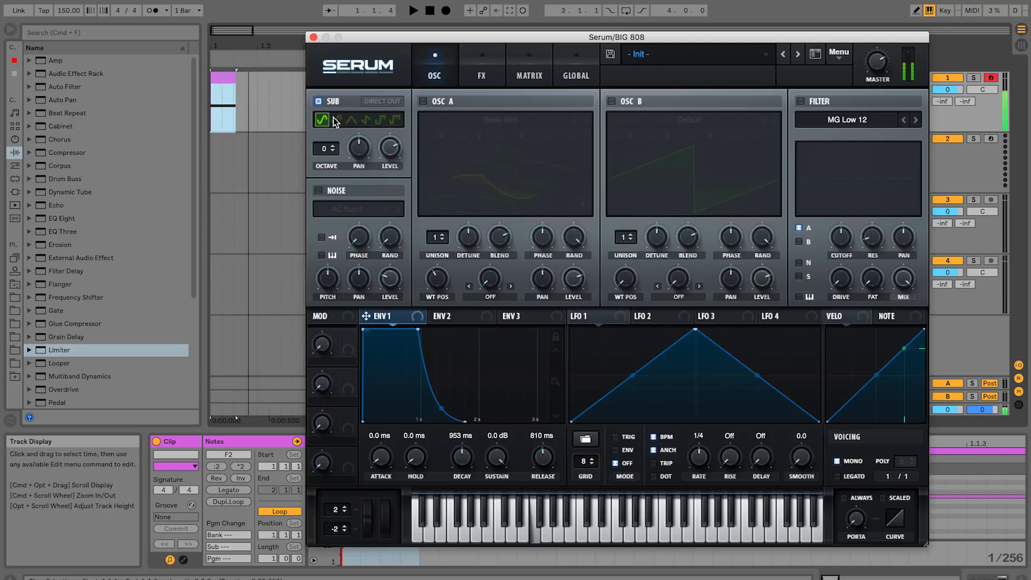
click(338, 119)
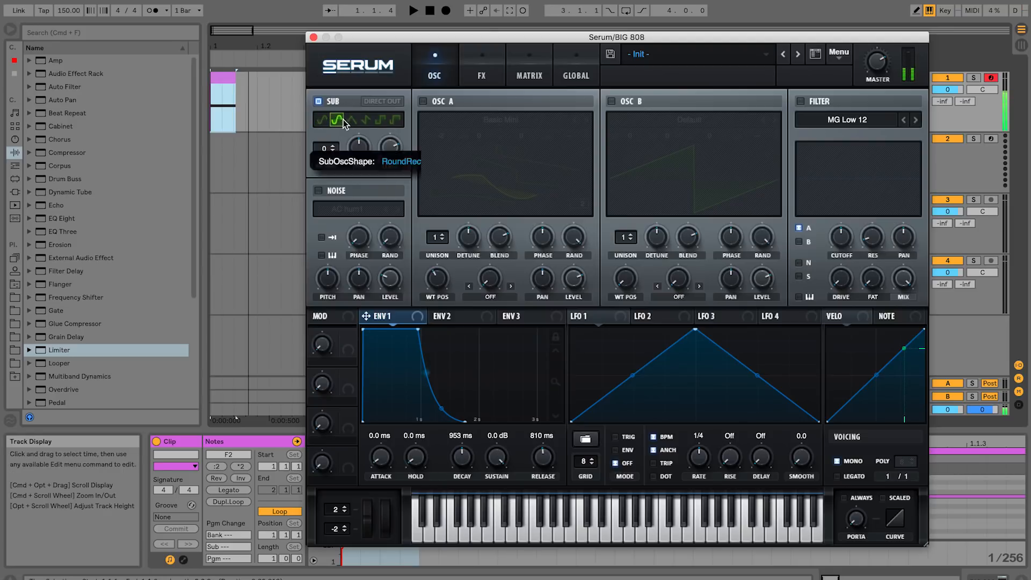
click(324, 120)
click(336, 120)
- Reshape LFO 1 into a steep fall from maximum to zero over about the first fifth of its cycle
click(601, 317)
drag(696, 329, 519, 315)
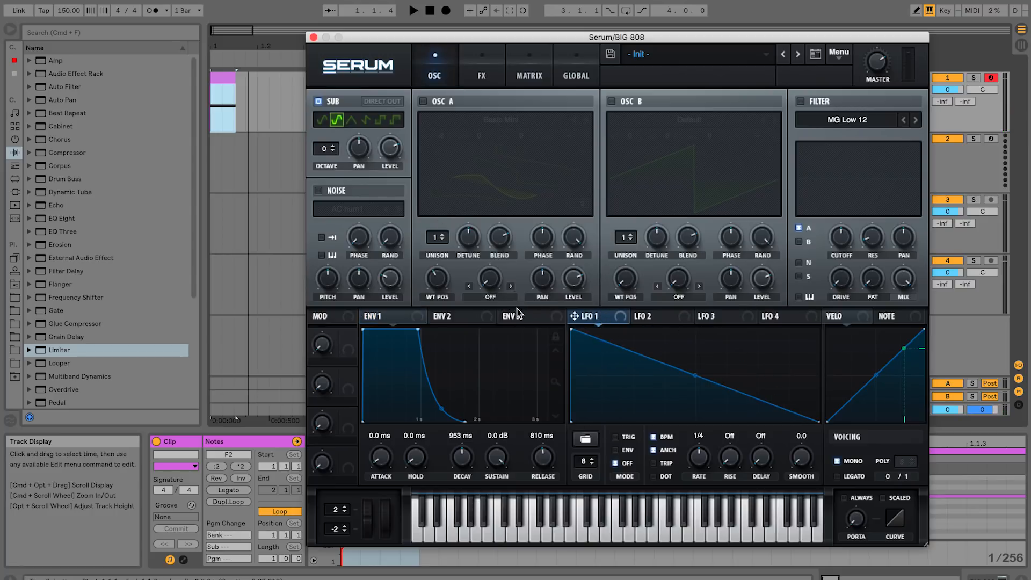
double_click(651, 369)
drag(653, 369, 623, 430)
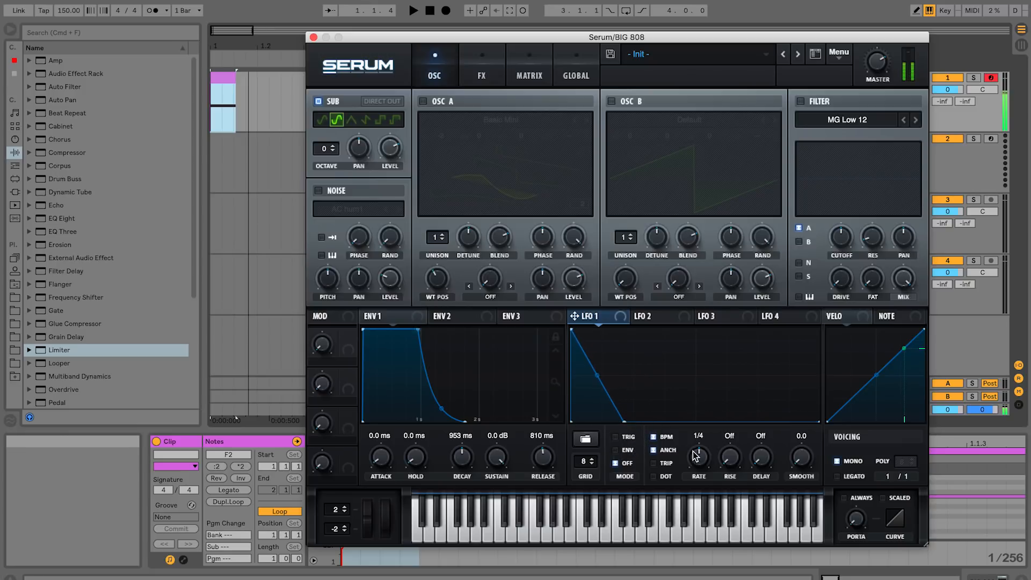
- Set LFO 1 to TRIG mode and assign it to the sub oscillator's level
click(628, 437)
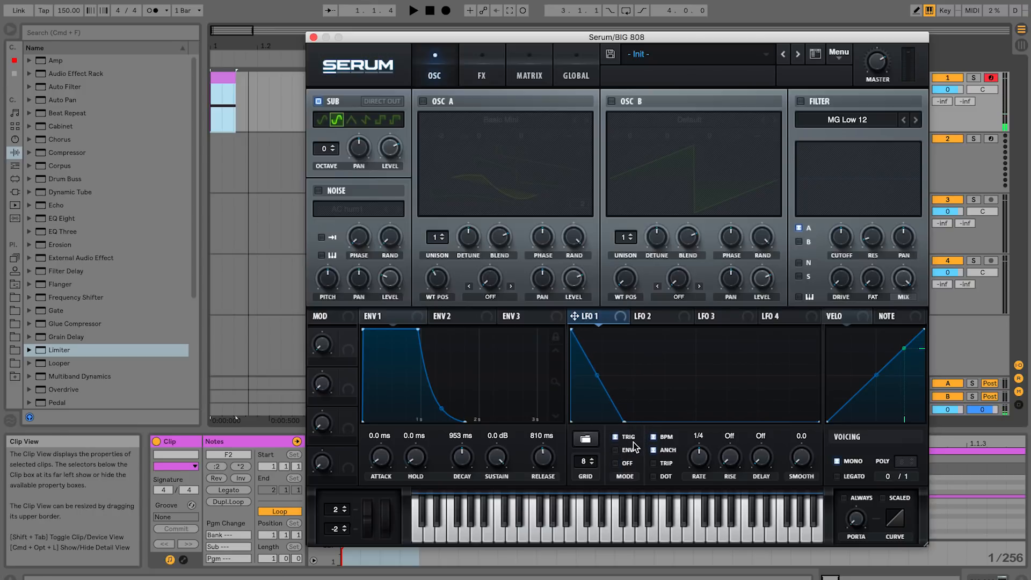
drag(575, 319, 390, 102)
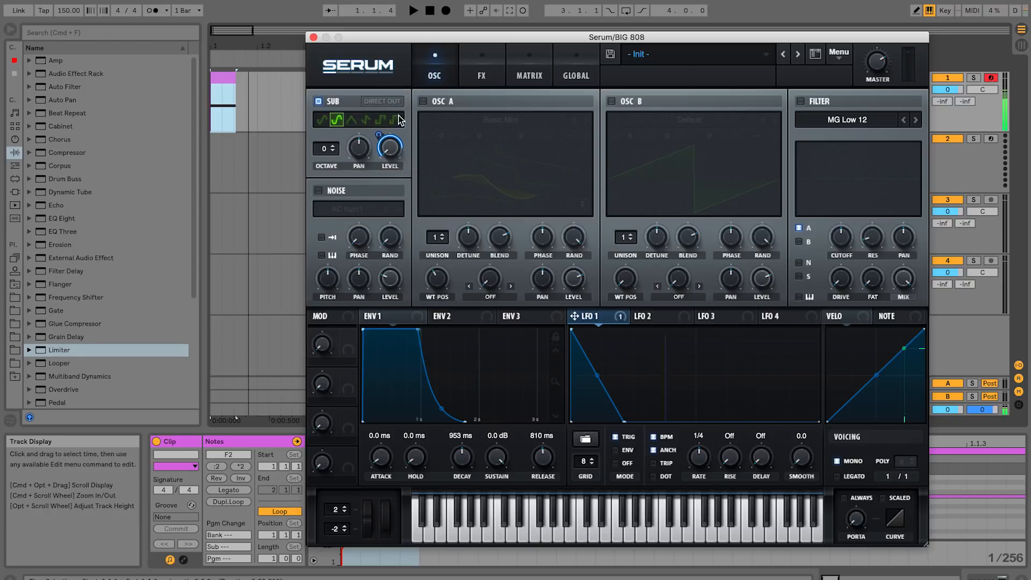
- Lower the sub oscillator's octave to -2 and turn OSC A back on, with LFO 1 in ENV mode
click(335, 151)
click(334, 152)
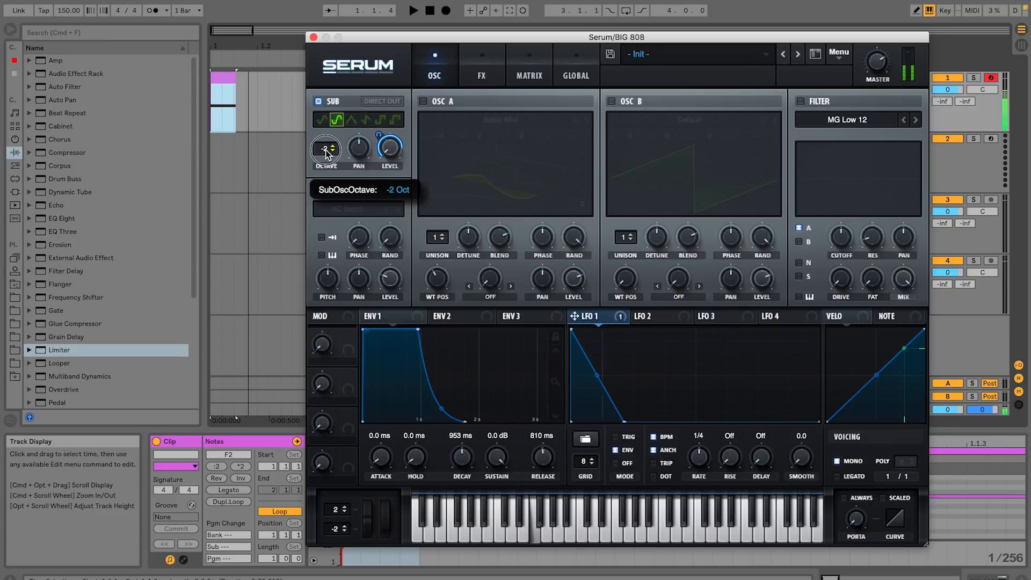
click(423, 101)
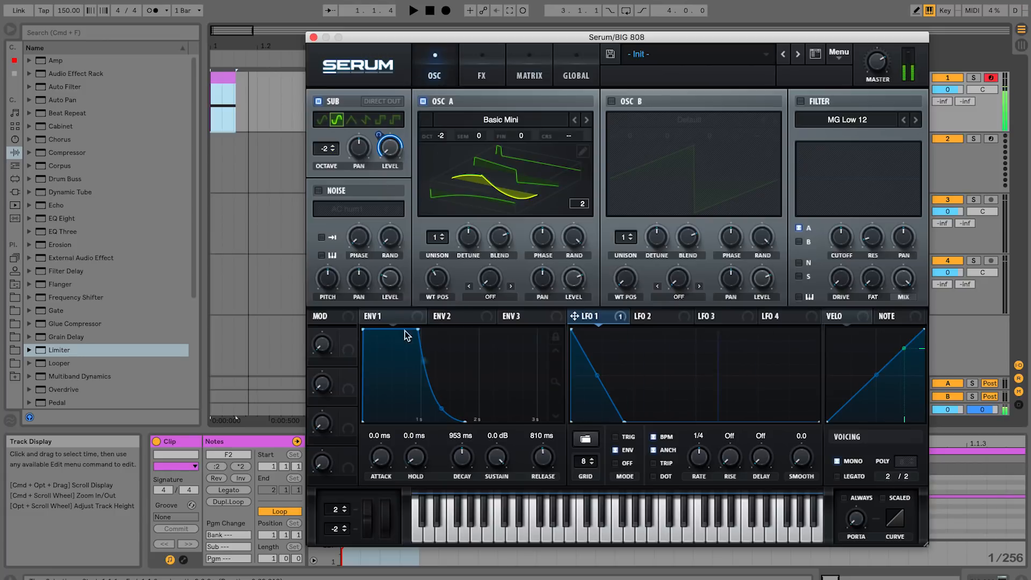
- Compare the sound with the sub oscillator off and on, then set the sub's octave to -1
click(319, 101)
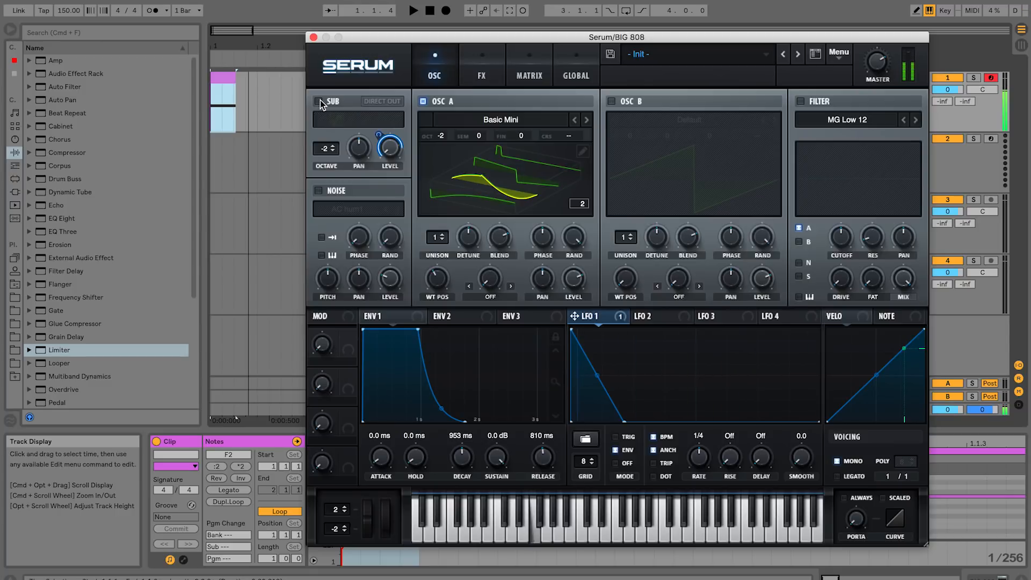
click(319, 101)
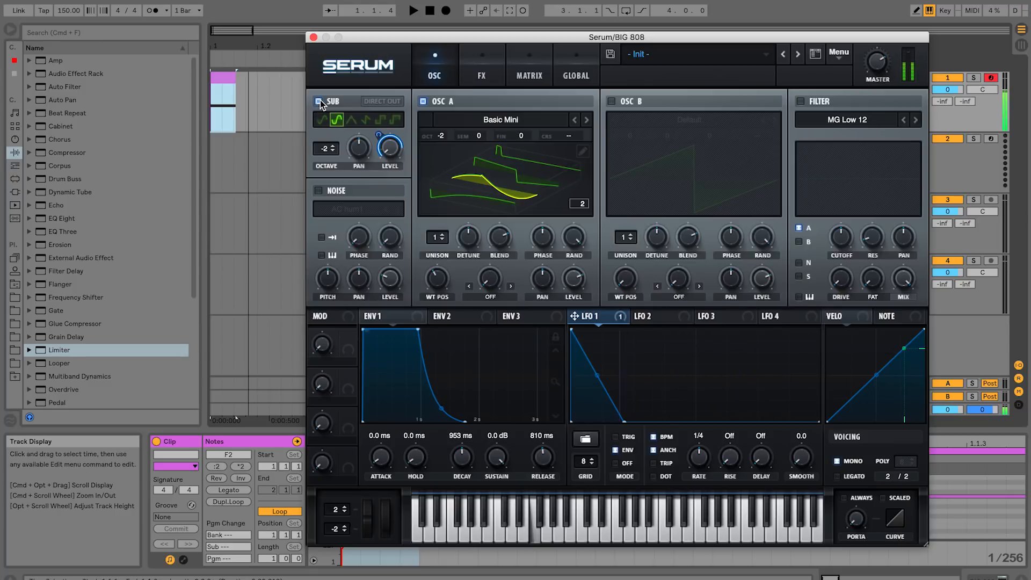
click(332, 150)
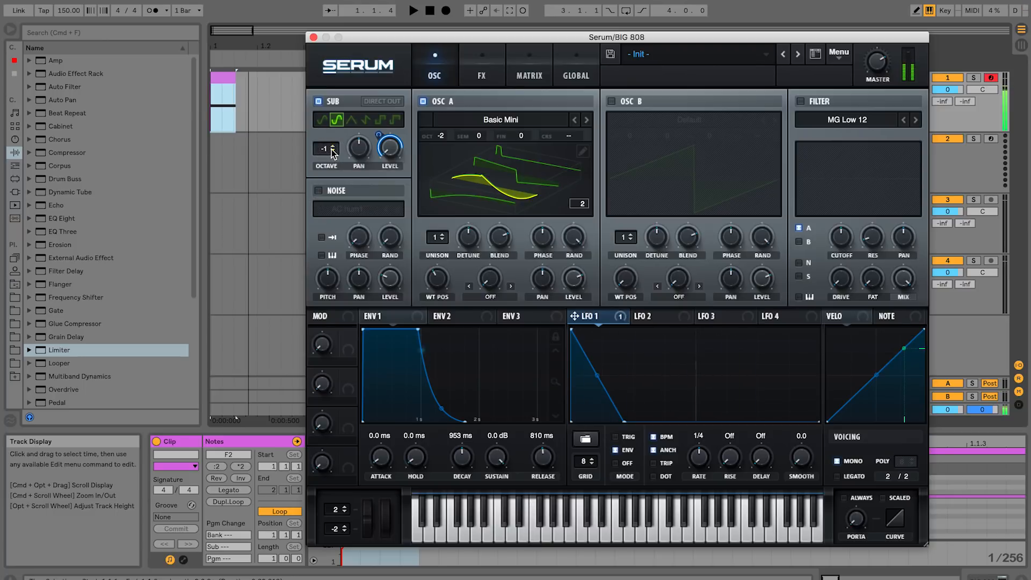
click(501, 176)
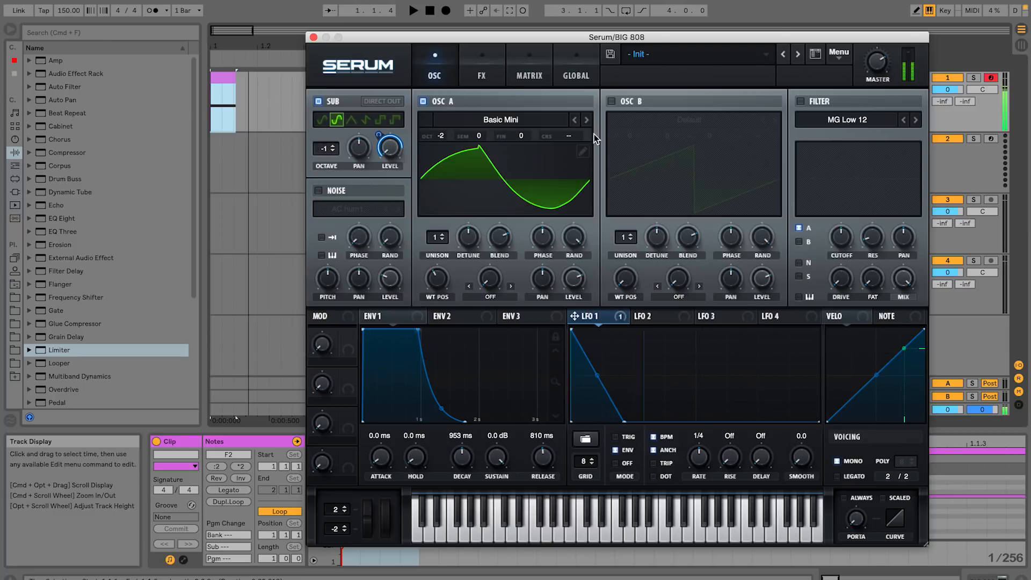
- Switch OSC A to the sine shape of the Basic Shapes wavetable and set the sub oscillator's octave to -2
click(587, 119)
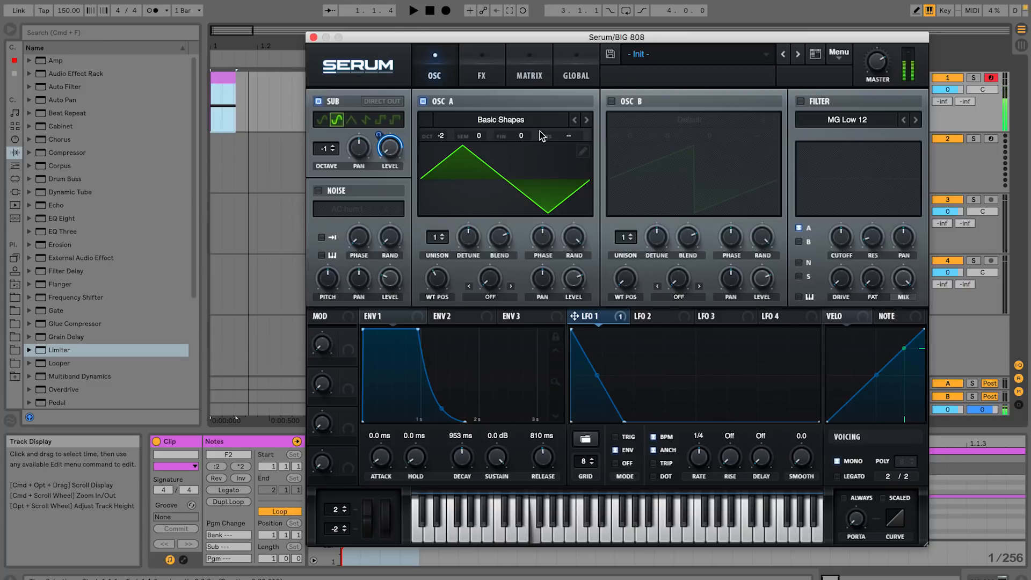
drag(437, 285, 433, 333)
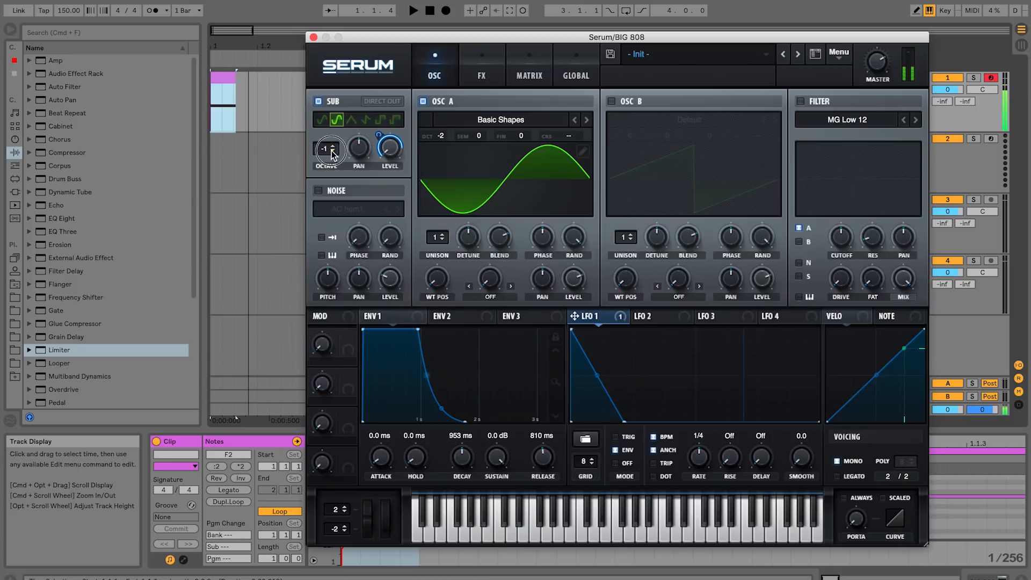
key(h)
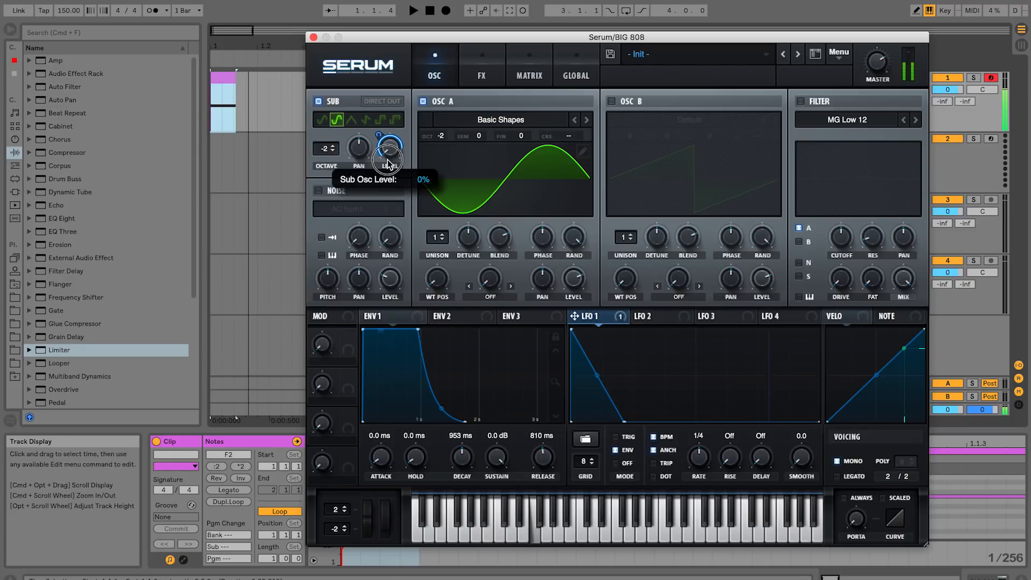
- Stretch LFO 1's fall to about four fifths of its cycle and bend it into a steep exponential decay curve
drag(624, 424, 779, 424)
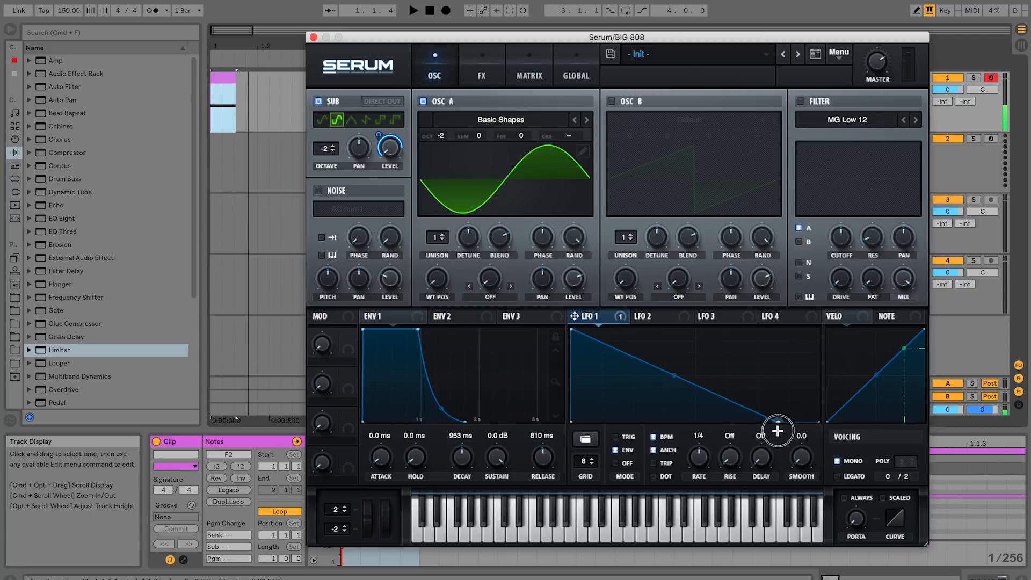
drag(667, 375, 616, 410)
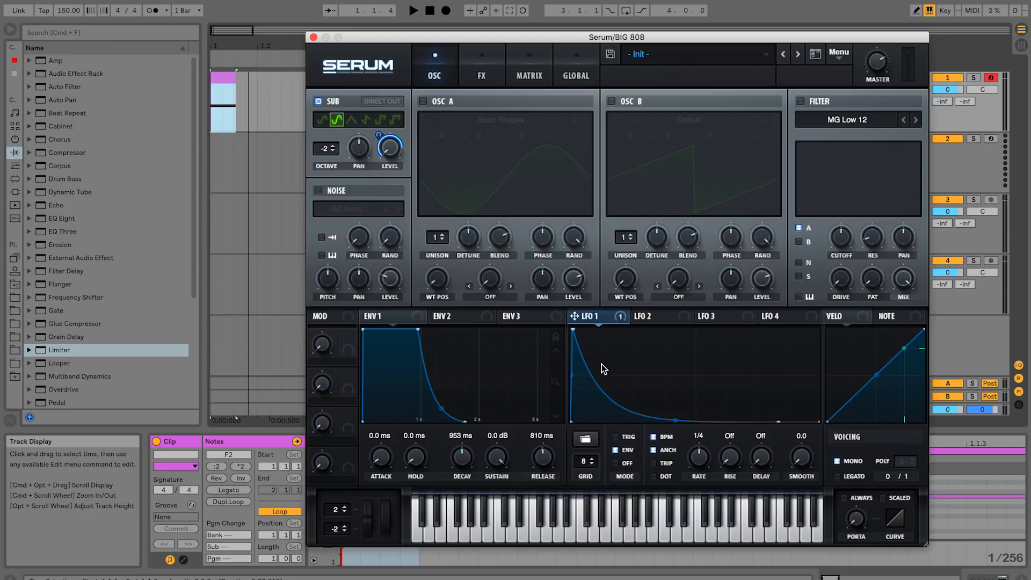
click(678, 415)
drag(677, 416, 629, 410)
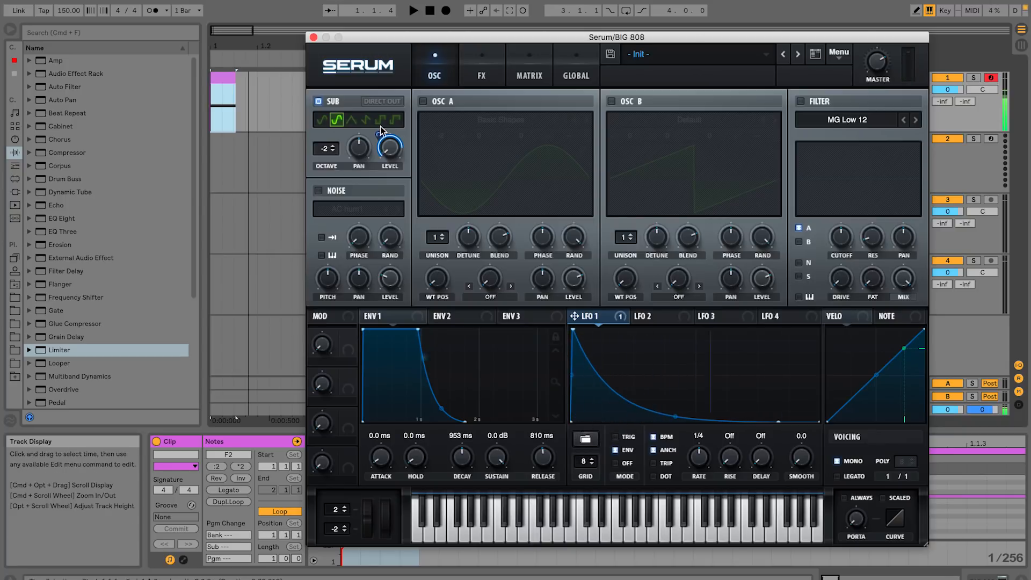
- Audition the sub oscillator's other waveforms, settle on the triangle, and turn OSC A back on
mouse_move(380, 130)
mouse_down()
mouse_move(372, 209)
mouse_move(376, 65)
mouse_move(377, 113)
mouse_up()
click(395, 120)
click(367, 119)
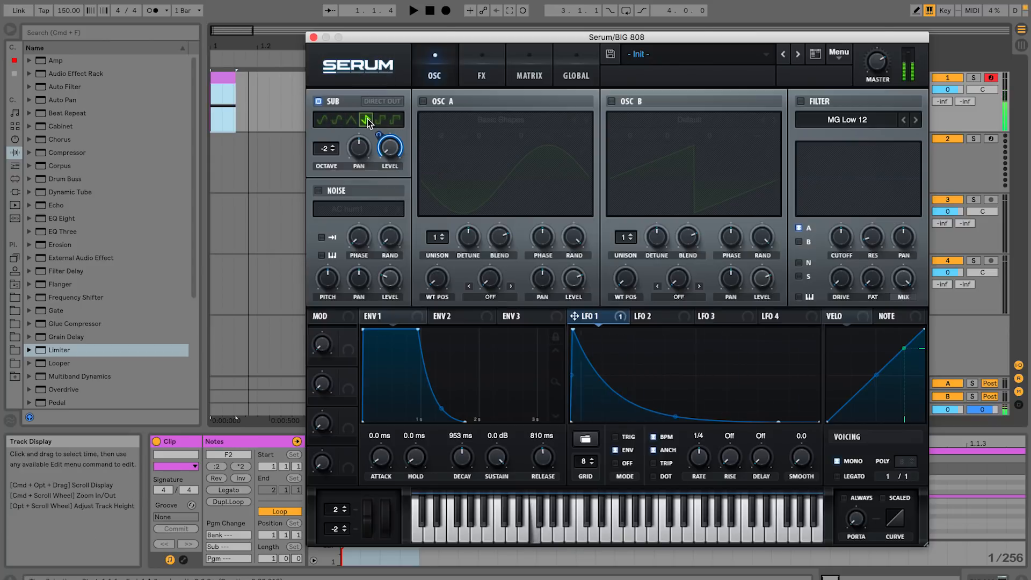
click(347, 121)
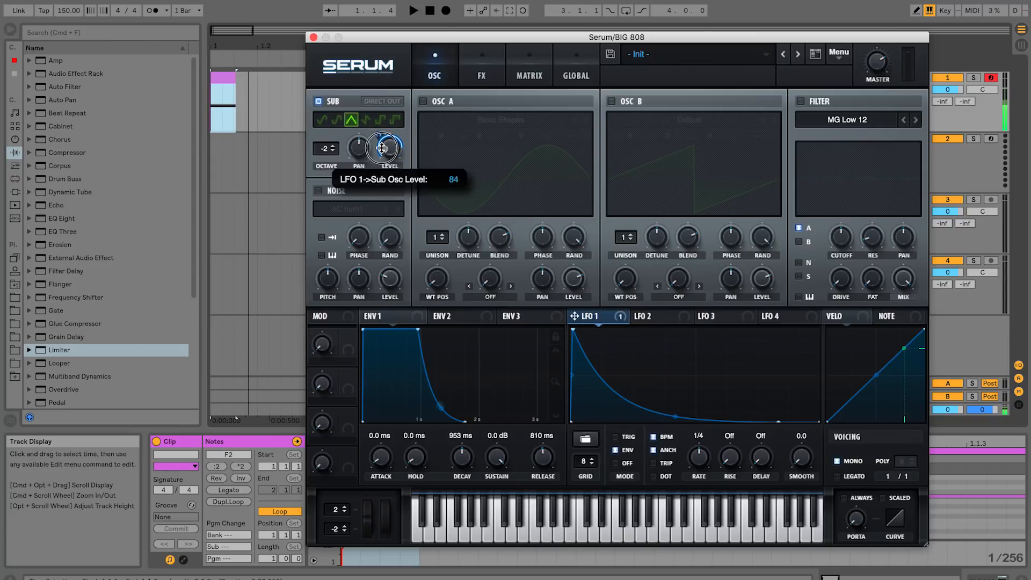
click(424, 101)
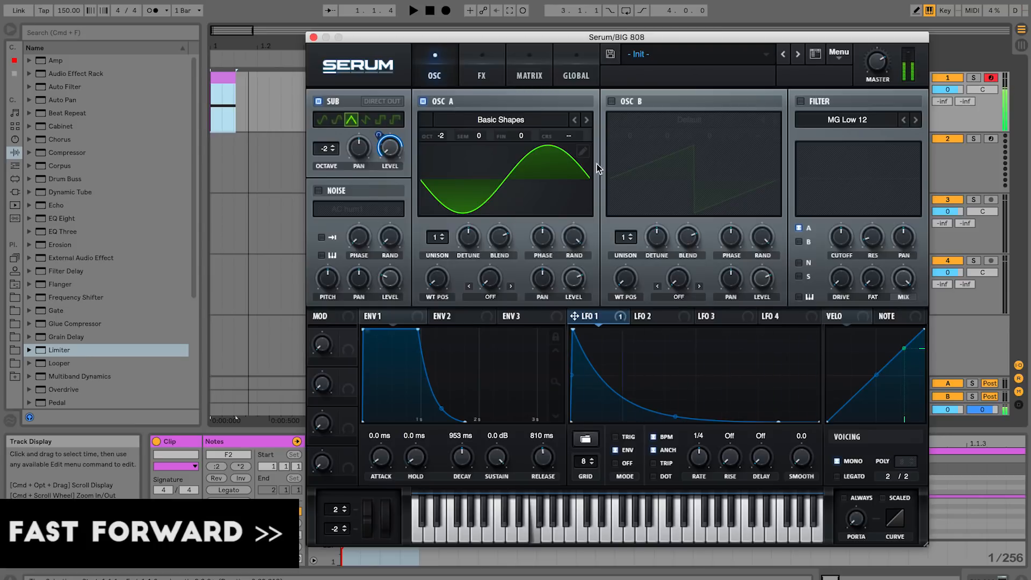
- Raise the octaves of the sub oscillator and OSC A to -1 and play notes to check the sound
click(333, 146)
key(z)
key(f)
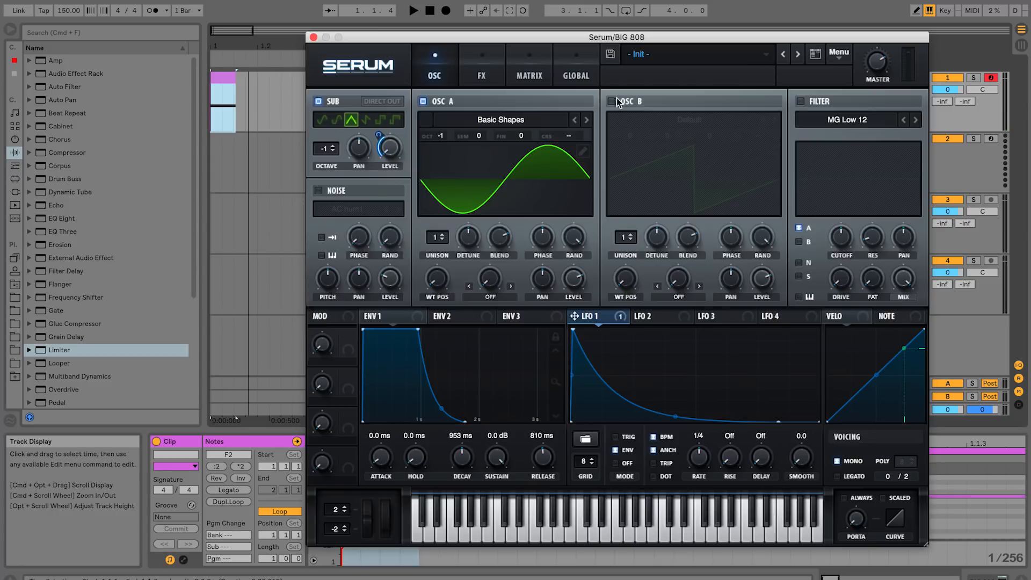
key(f)
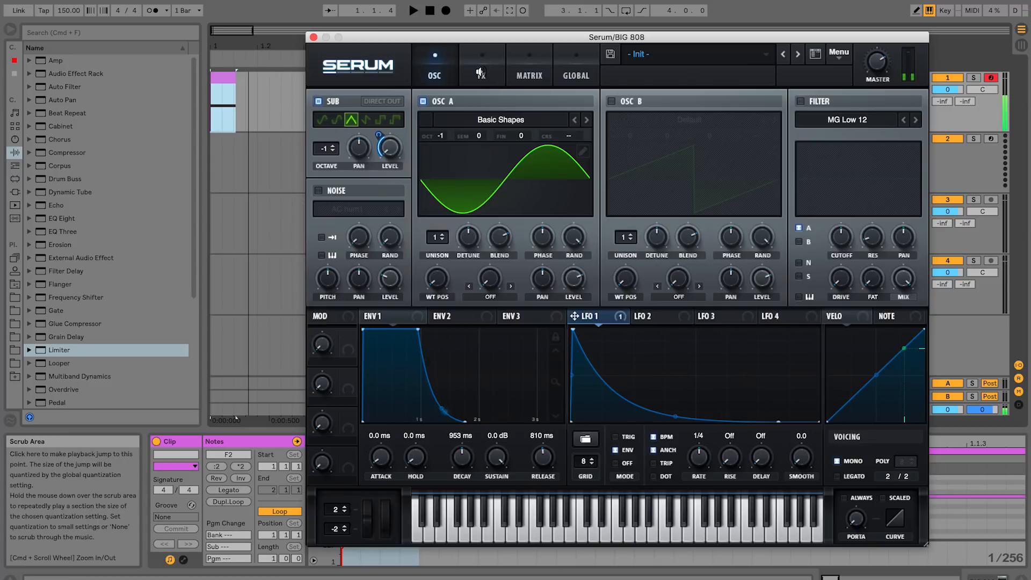
key(f)
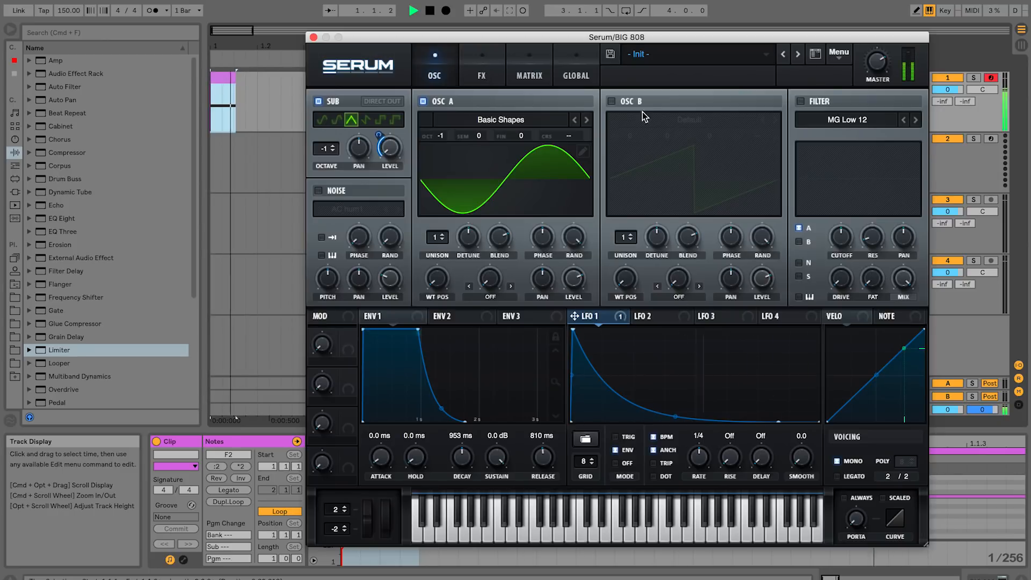
- Turn on OSC B, set its octave to +1 and choose the Basic Shapes wavetable
click(609, 101)
key(space)
click(775, 120)
click(775, 121)
drag(629, 135, 638, 115)
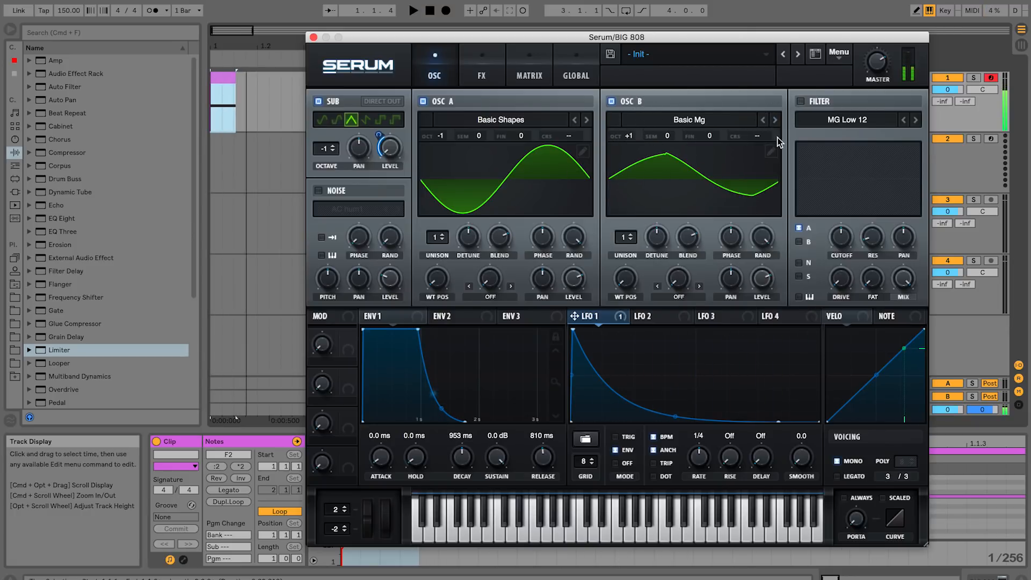
click(776, 120)
click(775, 120)
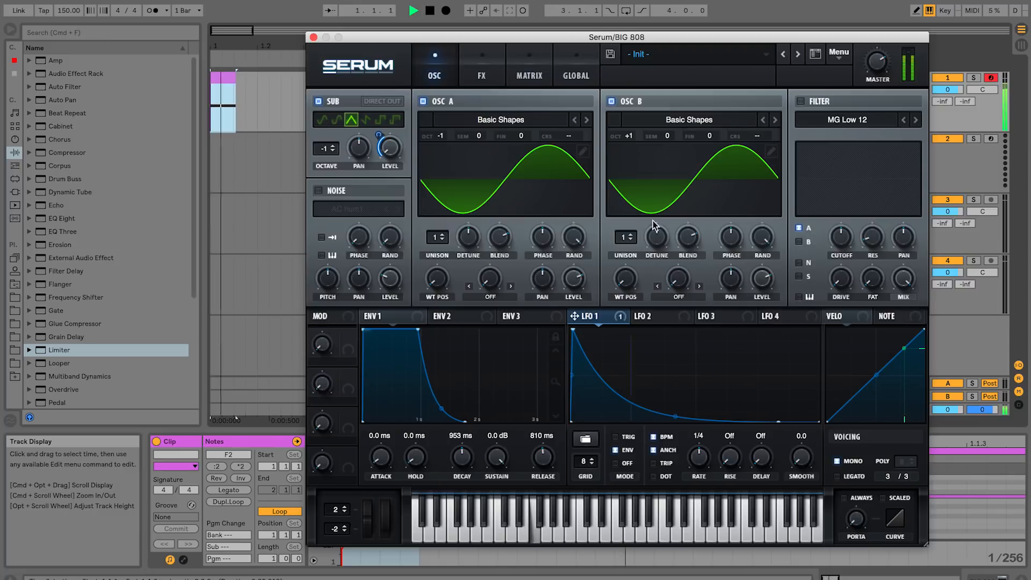
- Audition further basic wavetables on OSC B at lower octaves and levels, settling on Basic_Wrd at octave -1
drag(629, 135, 633, 191)
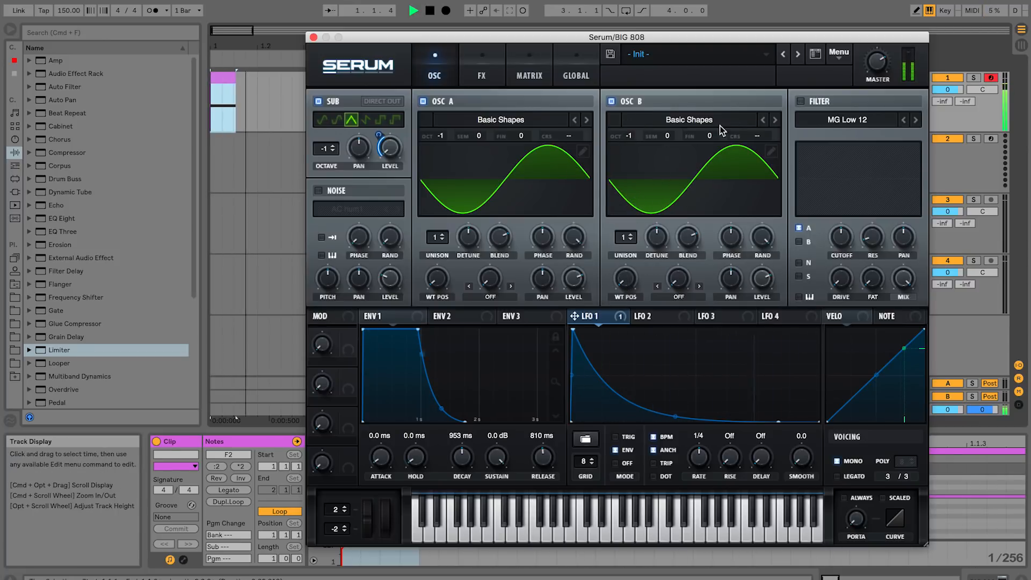
click(775, 122)
click(776, 121)
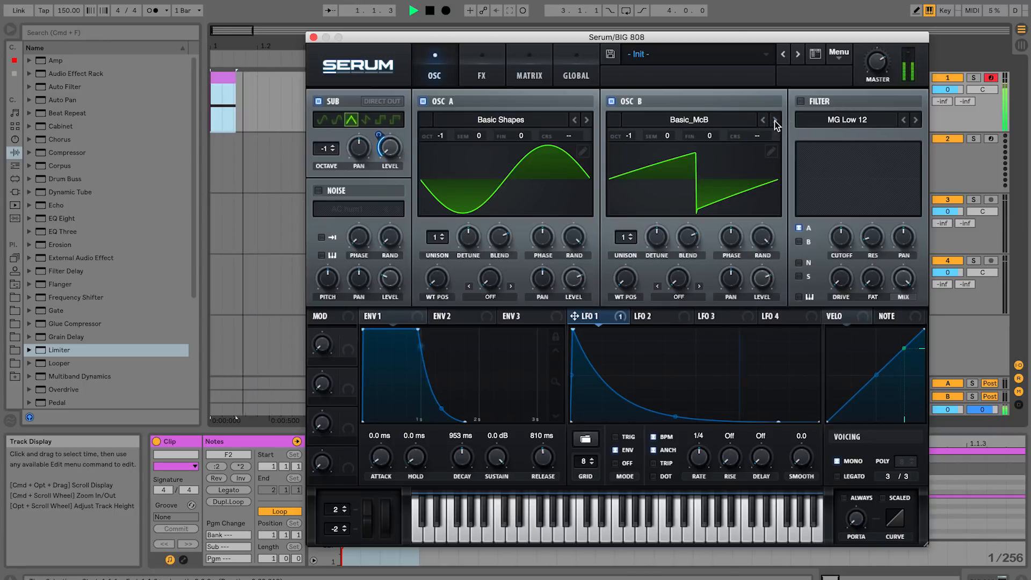
drag(643, 141, 642, 161)
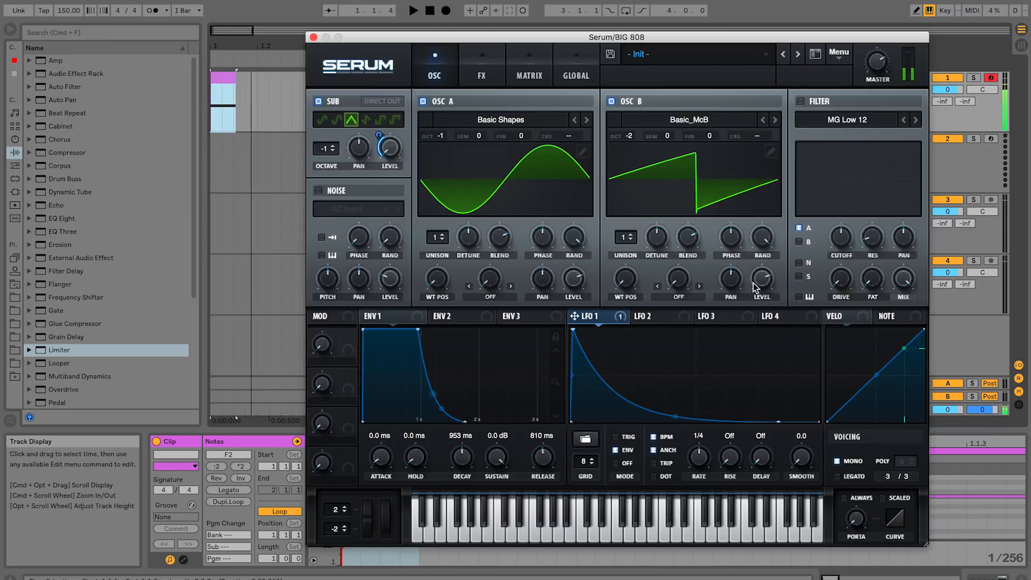
drag(765, 283, 756, 356)
click(777, 122)
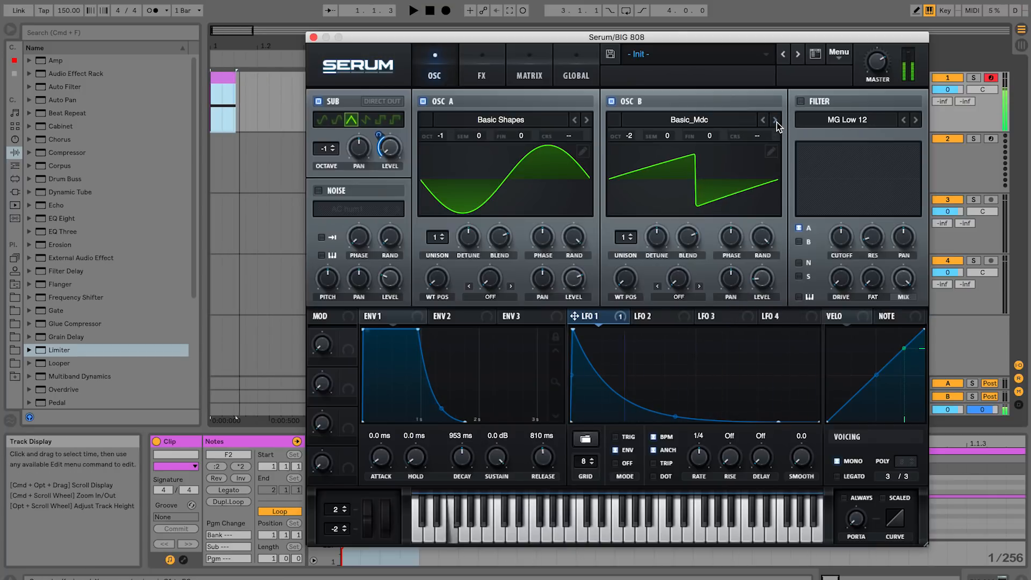
click(777, 121)
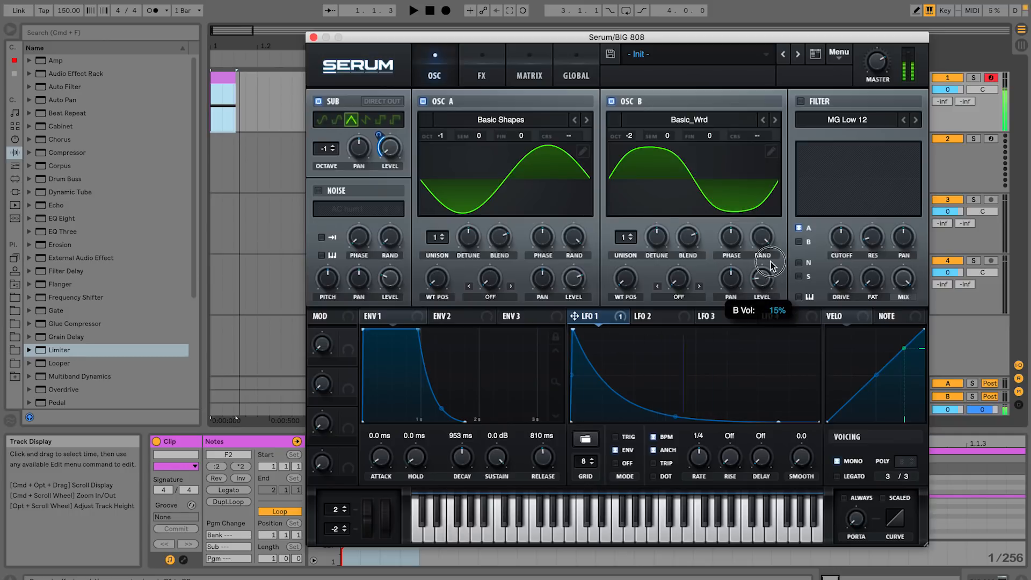
drag(642, 141, 643, 136)
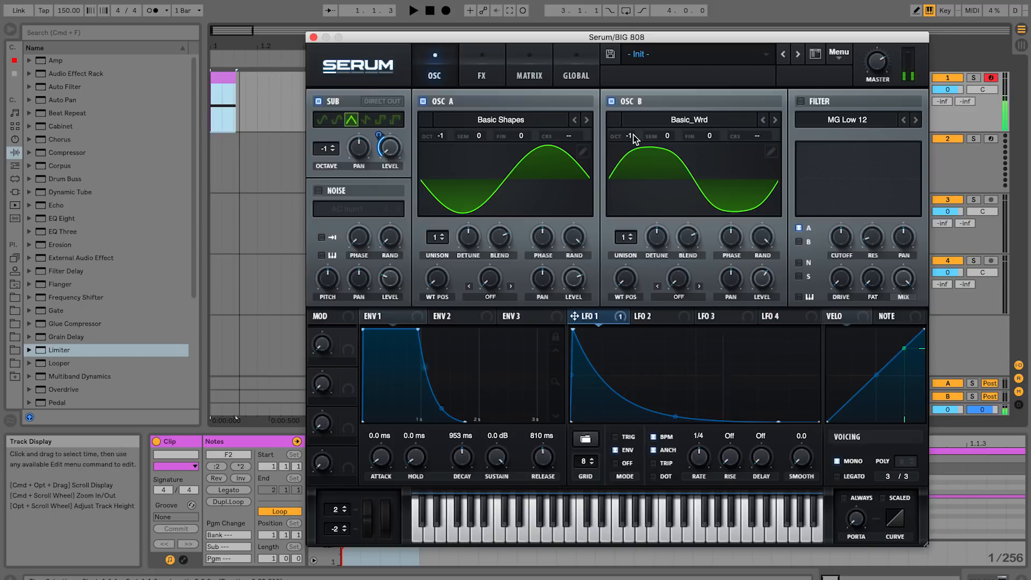
- Experiment with the starting phases of OSC B and OSC A
drag(738, 244, 713, 292)
mouse_move(543, 236)
mouse_down()
mouse_move(494, 329)
mouse_move(533, 227)
mouse_up()
drag(549, 236, 544, 236)
click(733, 243)
- Turn on the filter, lower its cutoff and choose the MG Low 24 type
click(800, 101)
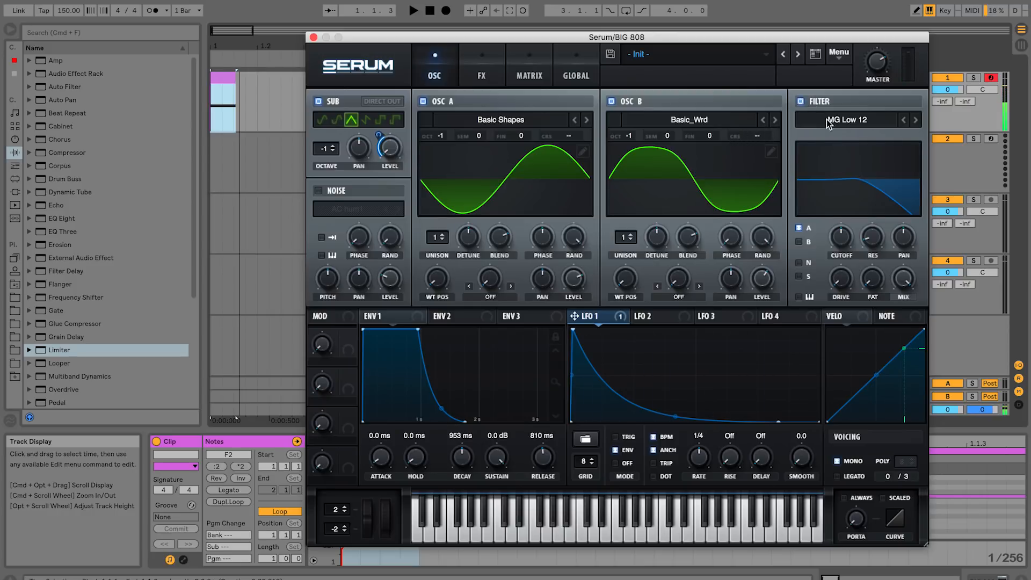
drag(862, 236, 841, 250)
click(915, 119)
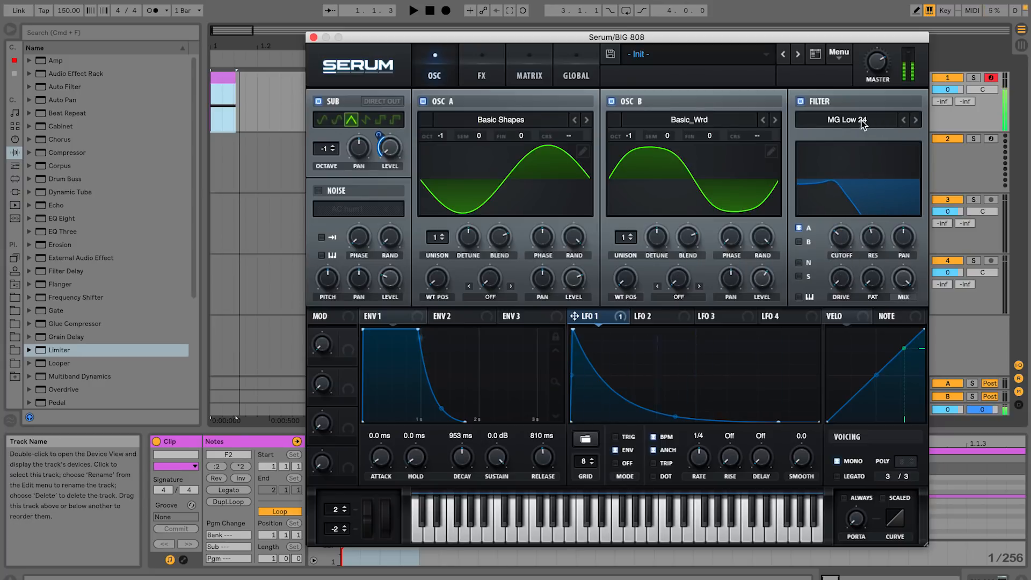
- Change the filter type to Flg +, route OSC B through the filter and adjust the filter's drive
click(854, 119)
mouse_move(867, 163)
click(931, 235)
drag(874, 207, 881, 187)
click(802, 241)
drag(843, 239, 843, 238)
drag(842, 279, 842, 300)
click(915, 119)
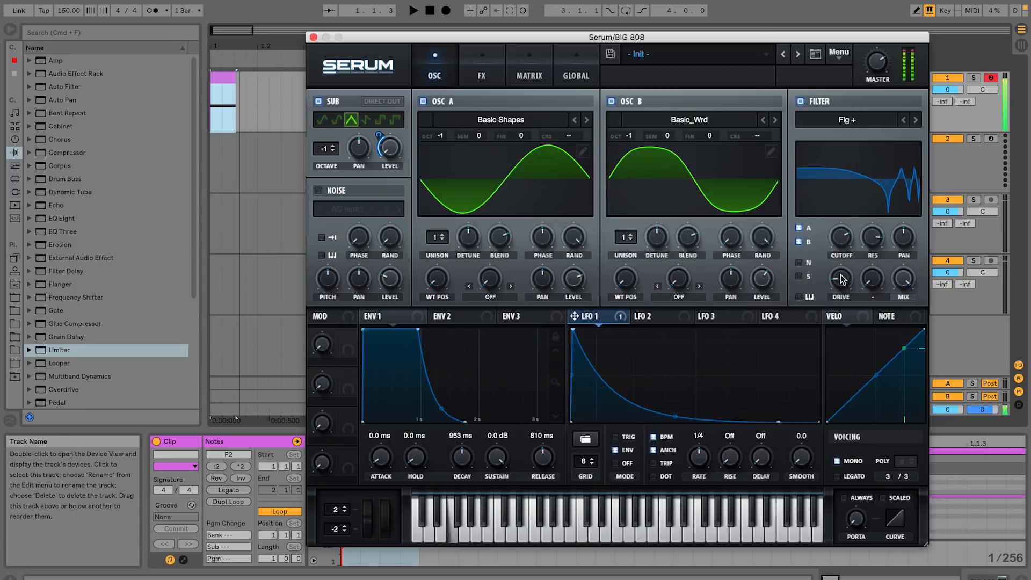
- Lower the filter cutoff and assign LFO 1 to it with a reduced modulation amount
drag(841, 239, 832, 302)
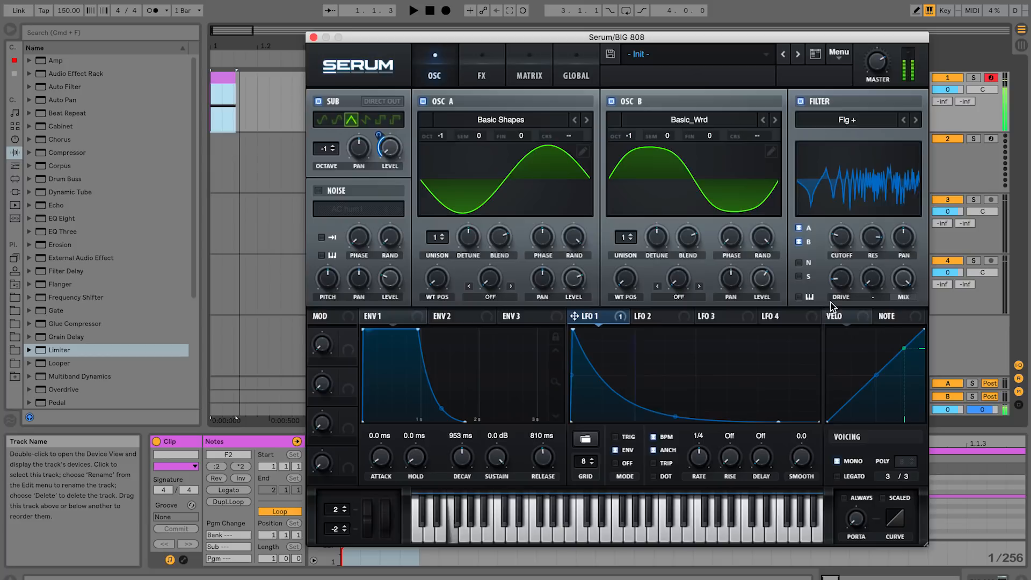
drag(840, 240, 841, 251)
drag(575, 316, 841, 234)
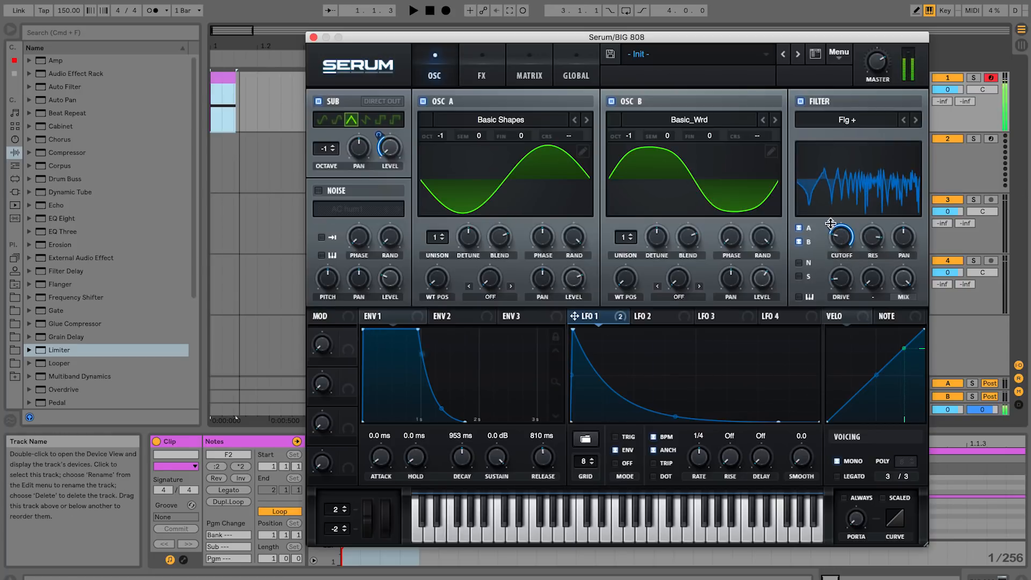
drag(830, 225, 815, 278)
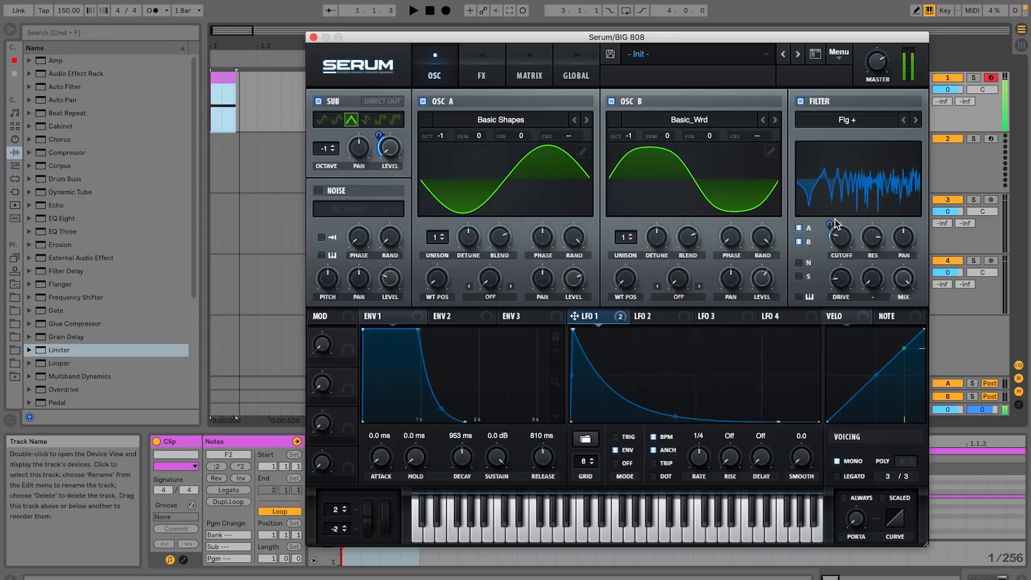
- Close the Serum window and delete the spare MIDI track and one of the two audio tracks
click(313, 38)
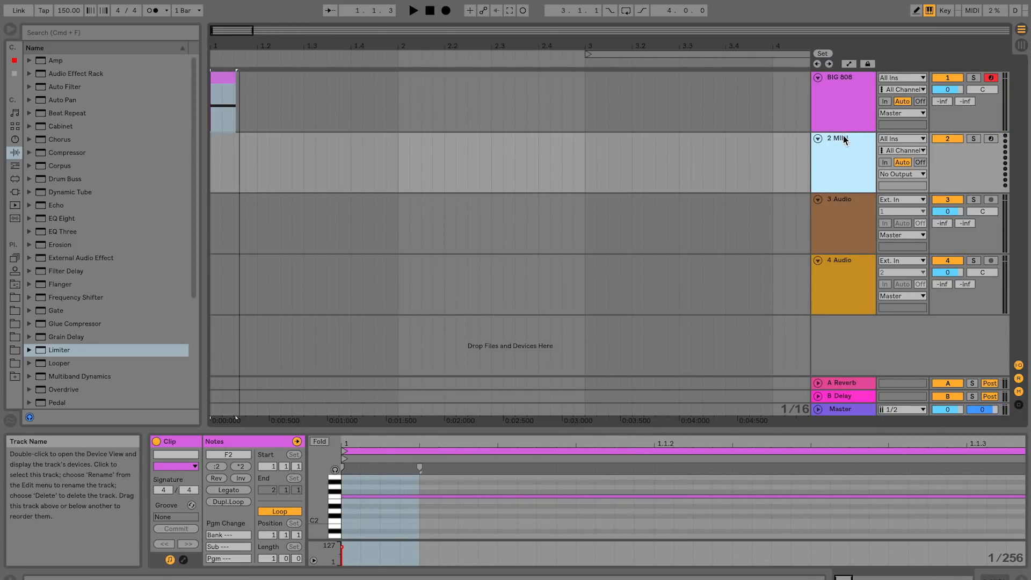
key(Delete)
key(Delete)
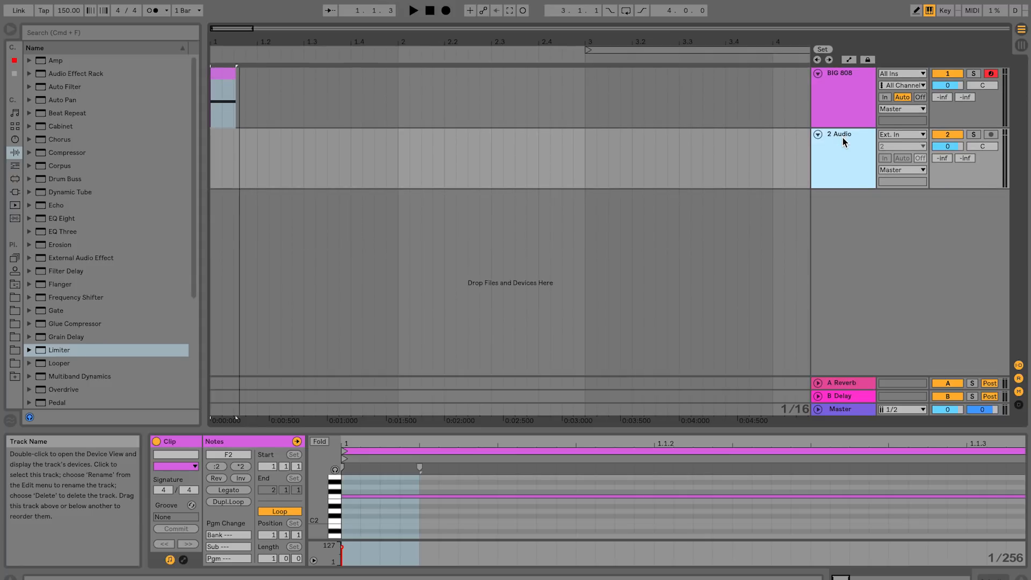
- Set the audio track's input to Resampling, arm it for recording and set its monitoring to In
click(902, 134)
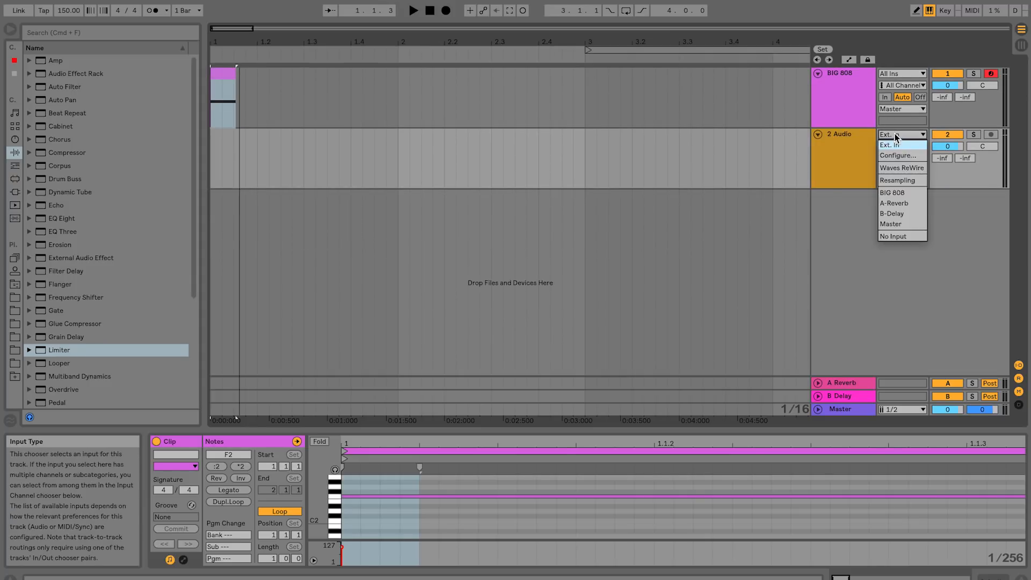
click(913, 179)
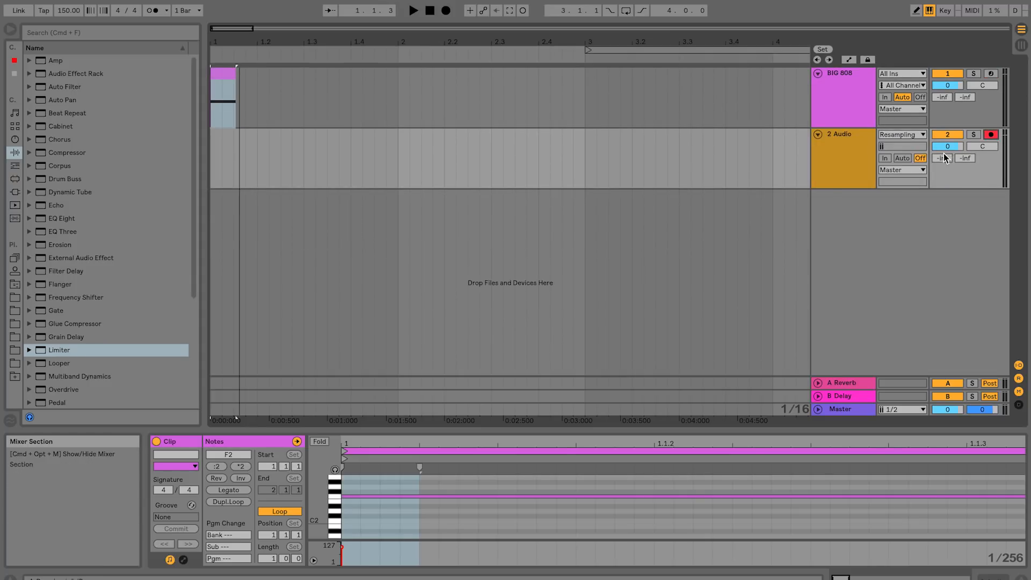
click(885, 158)
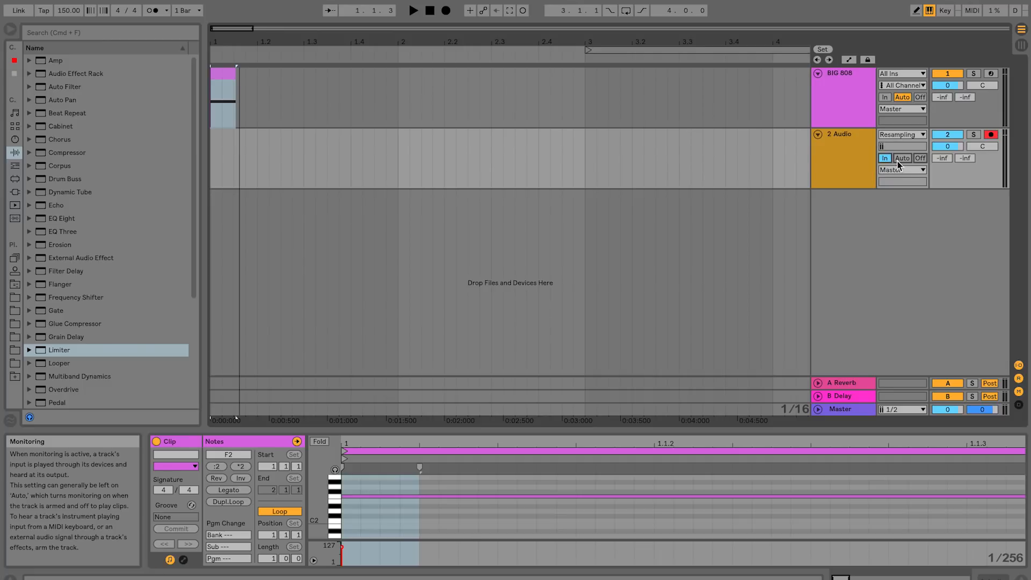
- Record a first take of the BIG 808 clip onto the audio track, listen back, and delete the recording
click(445, 11)
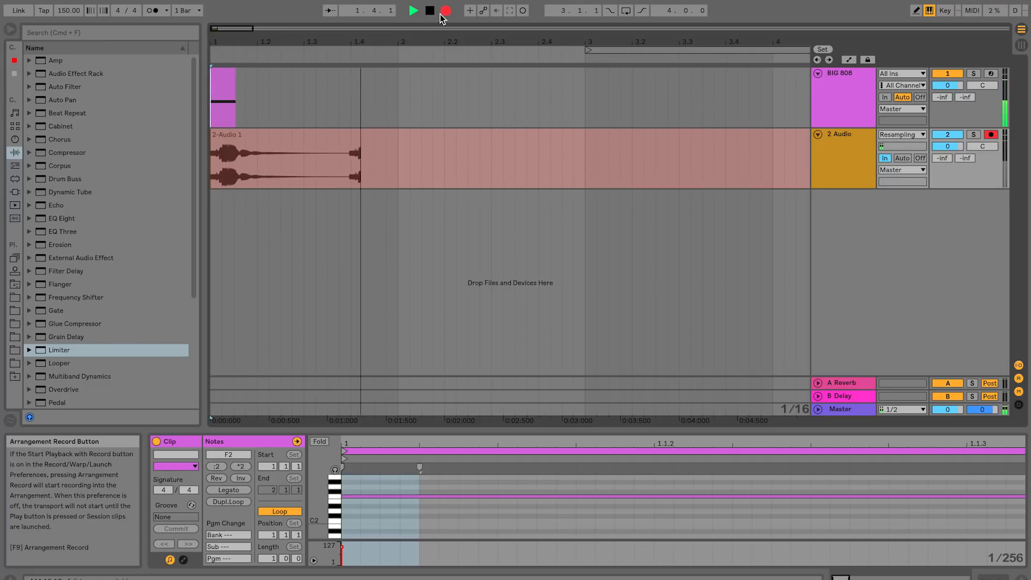
click(435, 15)
key(space)
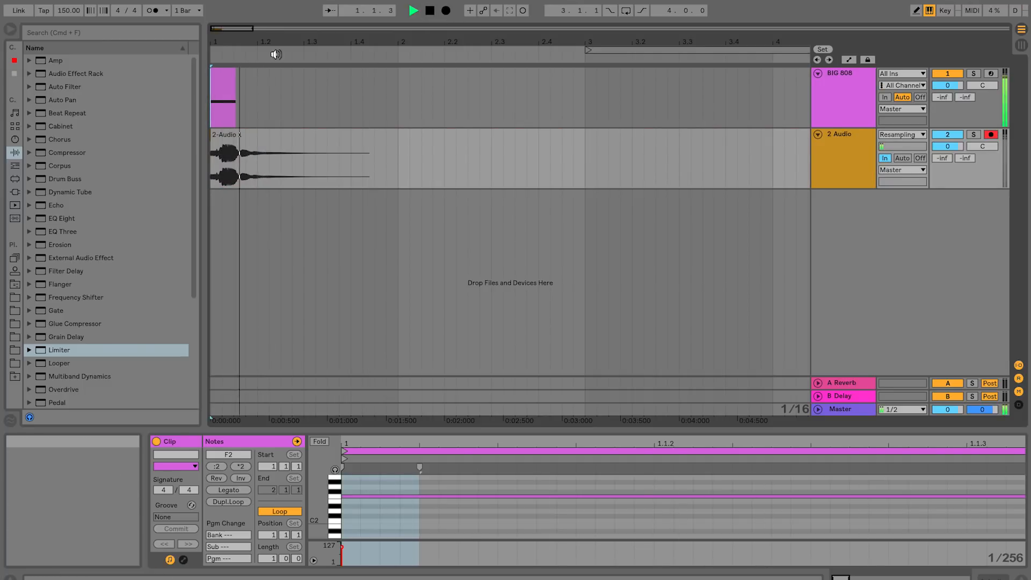
key(space)
click(235, 134)
key(Delete)
- Transpose the note in the BIG 808 MIDI clip down one octave
click(224, 86)
click(475, 483)
key(shift+Down)
- Record the BIG 808 clip onto the audio track again and display the recorded waveform from its start
key(space)
click(446, 10)
key(space)
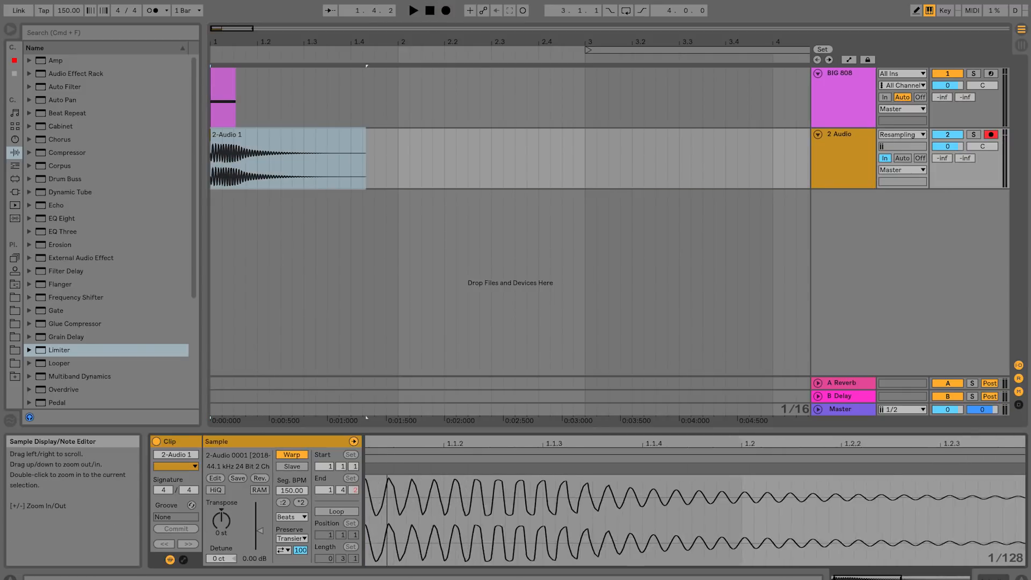
scroll(423, 516, left, 1)
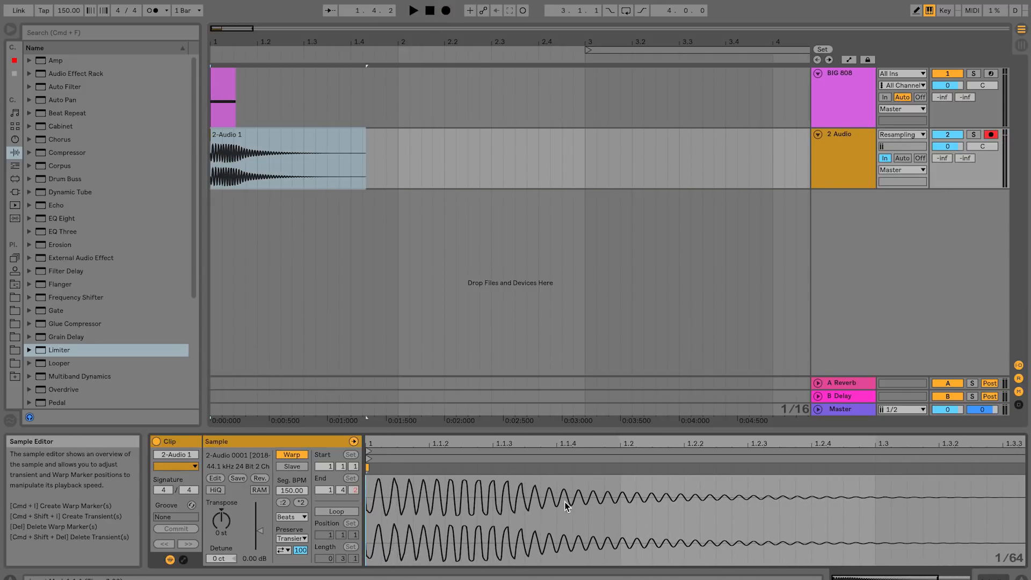
- Audition the recorded takes in the project's Samples/Recorded folder and delete the recorded clip from the audio track
click(232, 460)
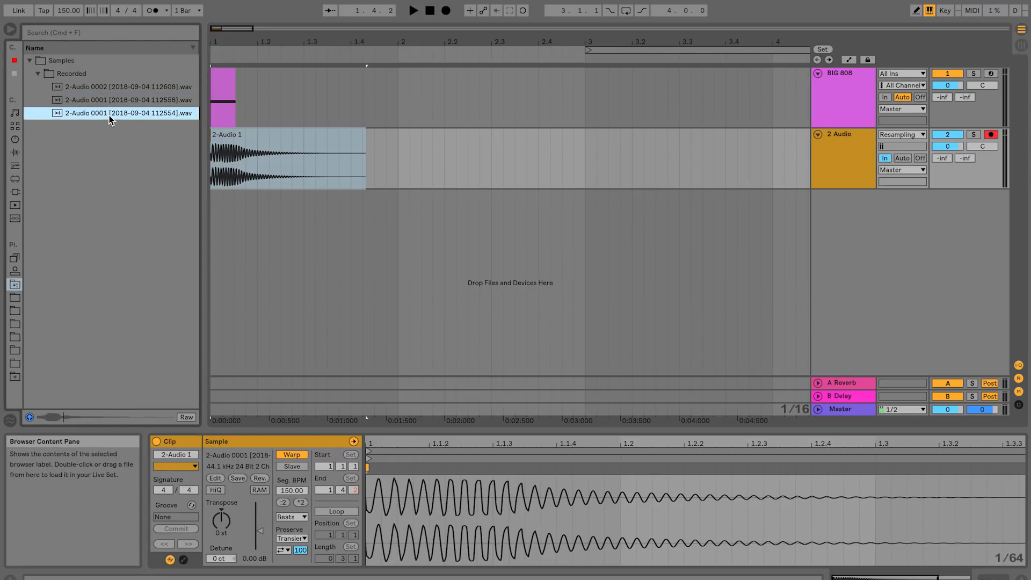
key(Up)
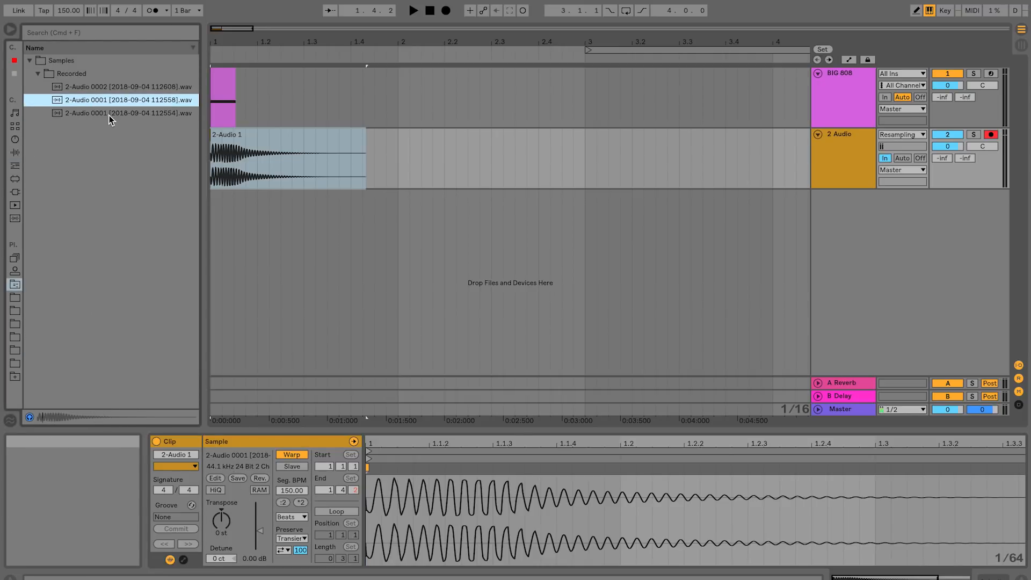
key(Down)
key(Up)
click(275, 175)
key(Delete)
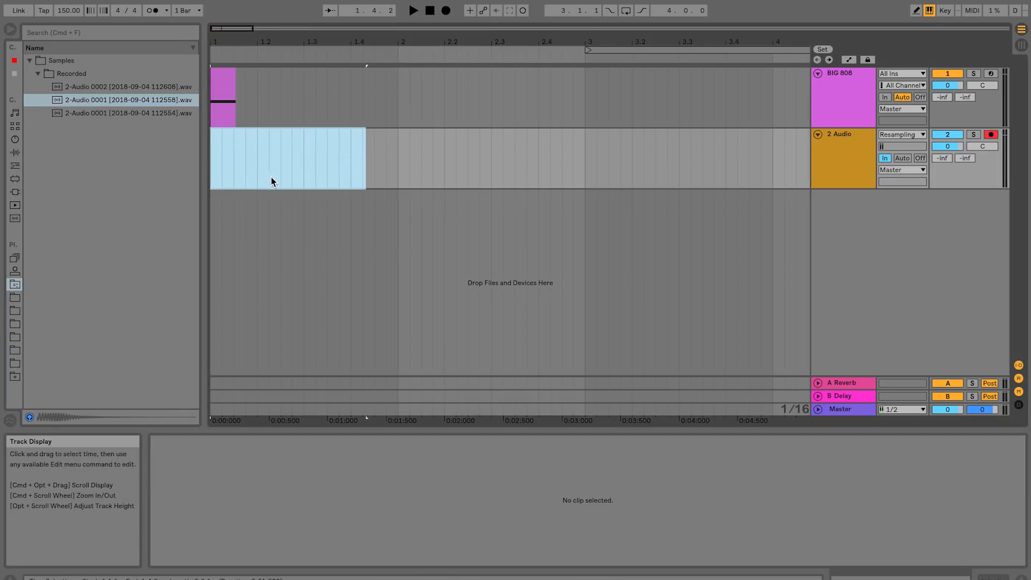
- Open Serum from the BIG 808 track and enable its Distortion effect
click(837, 91)
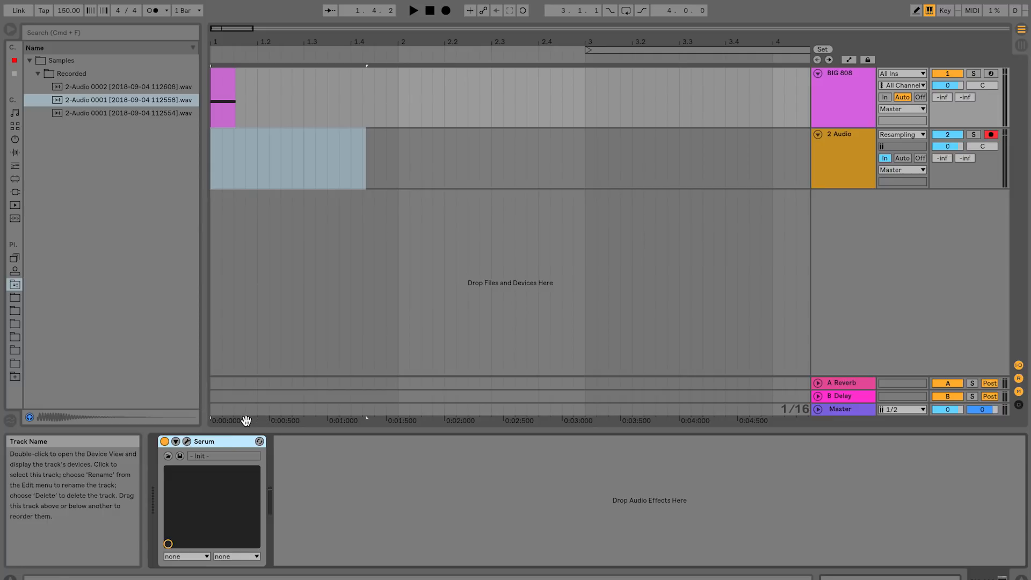
click(187, 441)
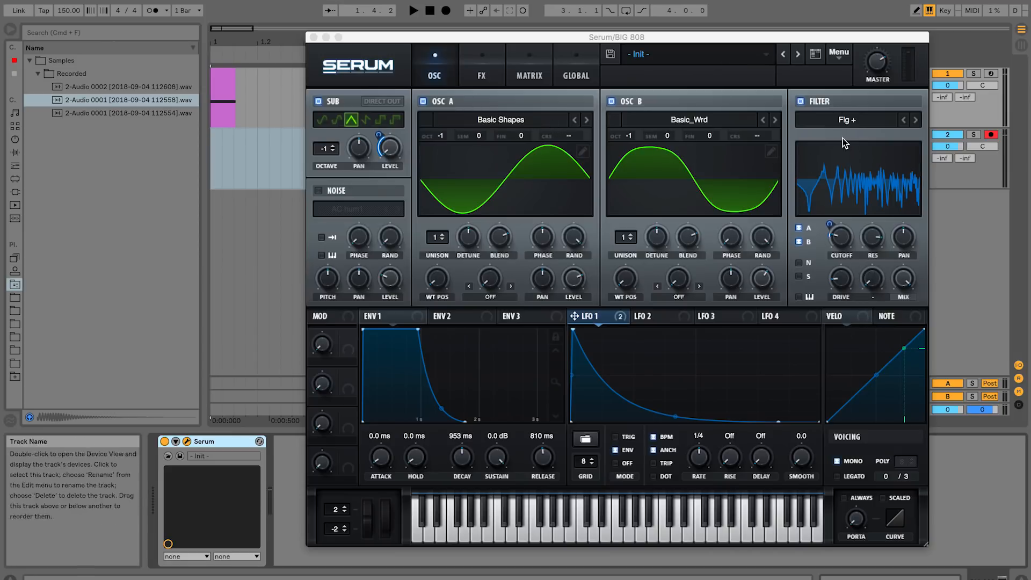
click(481, 69)
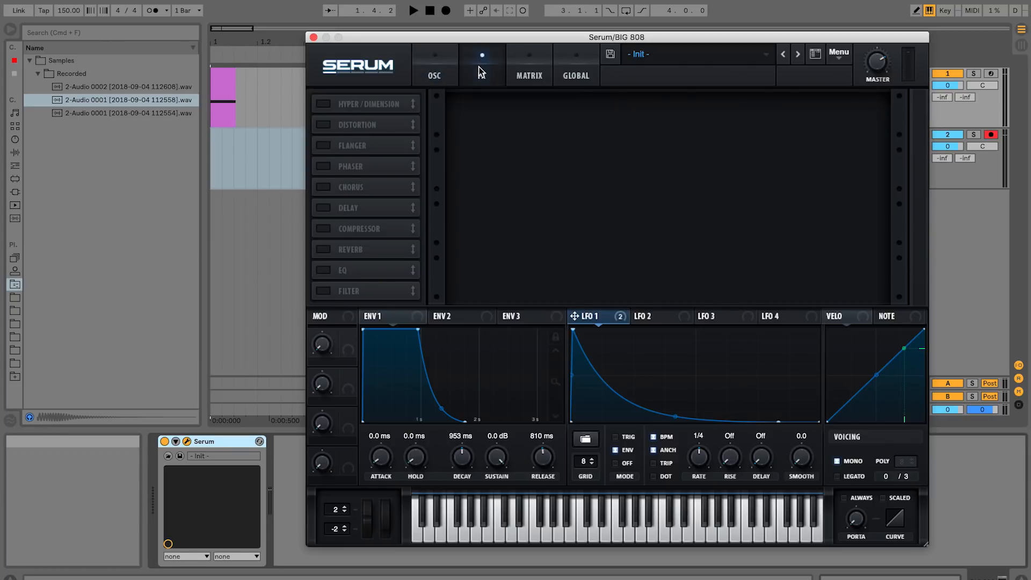
click(325, 124)
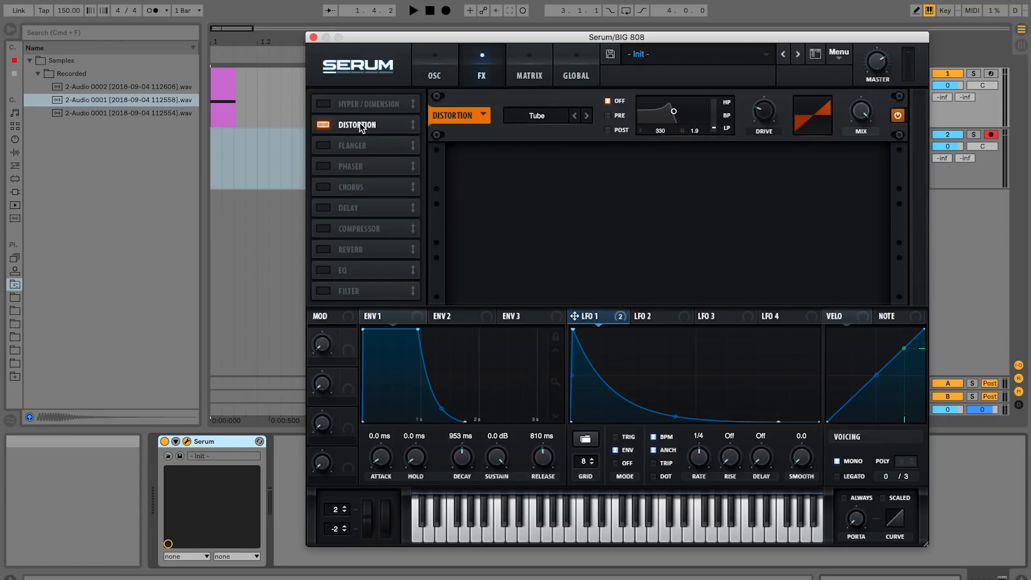
- Play the BIG 808 clip while trying the Tube distortion's drive up to 100%, and lower it again
key(space)
drag(764, 111, 773, 22)
key(space)
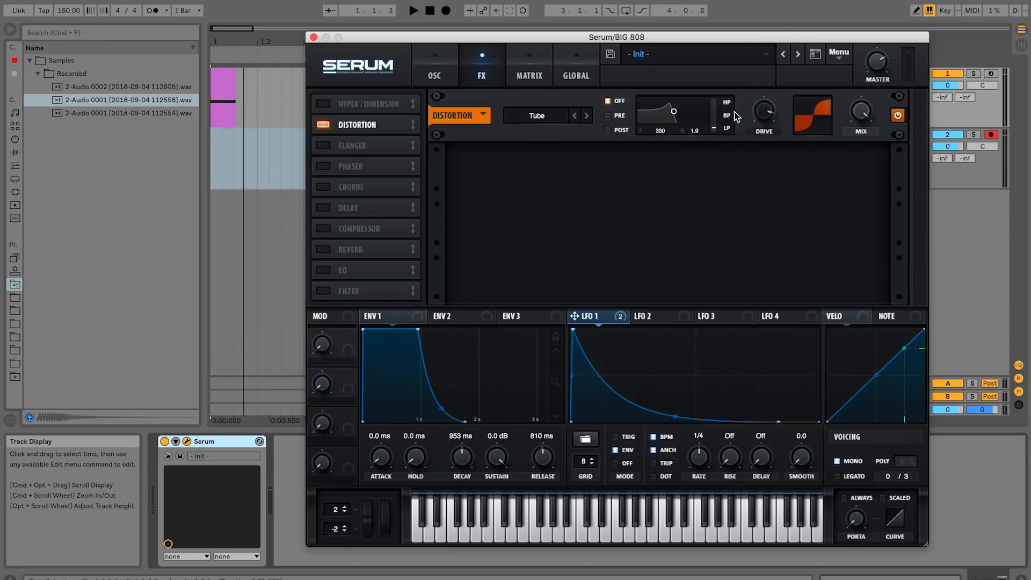
drag(769, 115, 755, 78)
key(space)
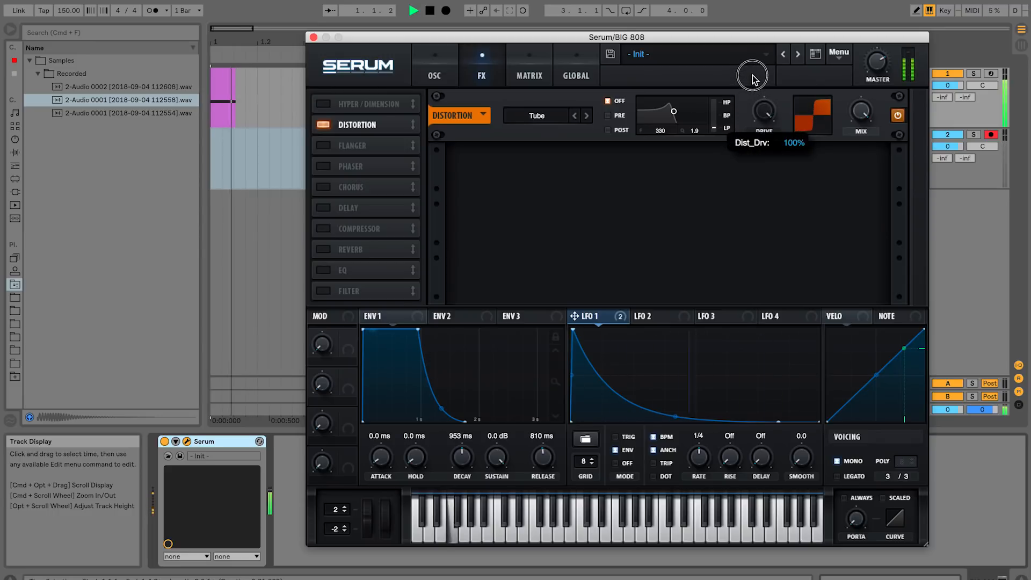
drag(754, 78, 760, 110)
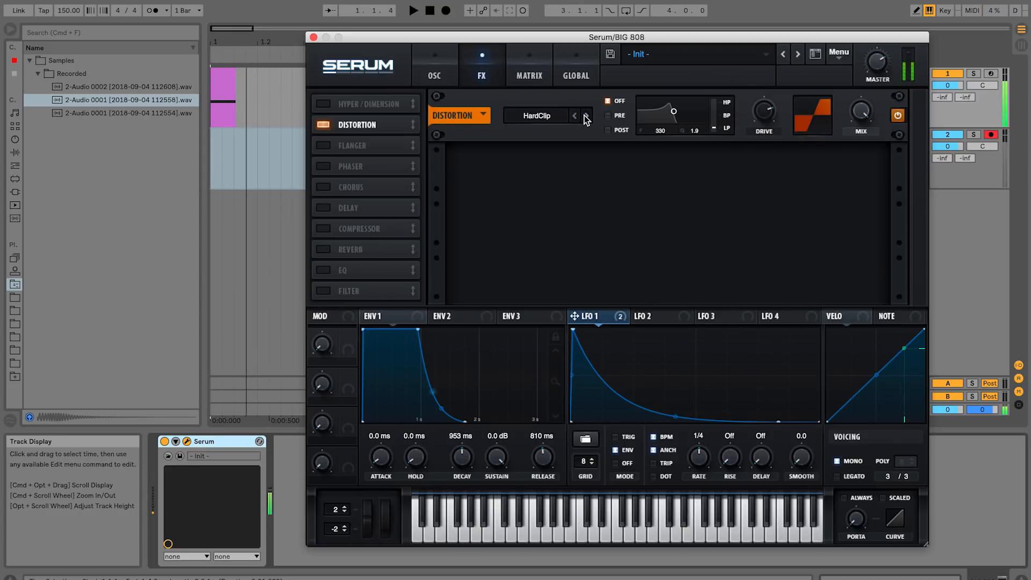
- Change the distortion type to Diode 2 and reduce its drive while playing the clip
drag(764, 112, 776, 94)
click(587, 116)
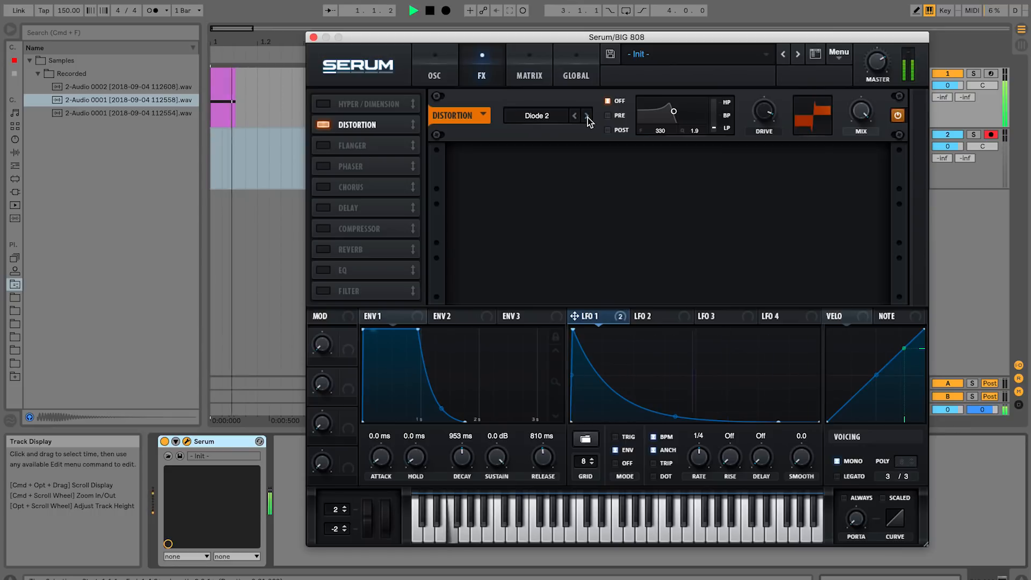
drag(764, 112, 732, 179)
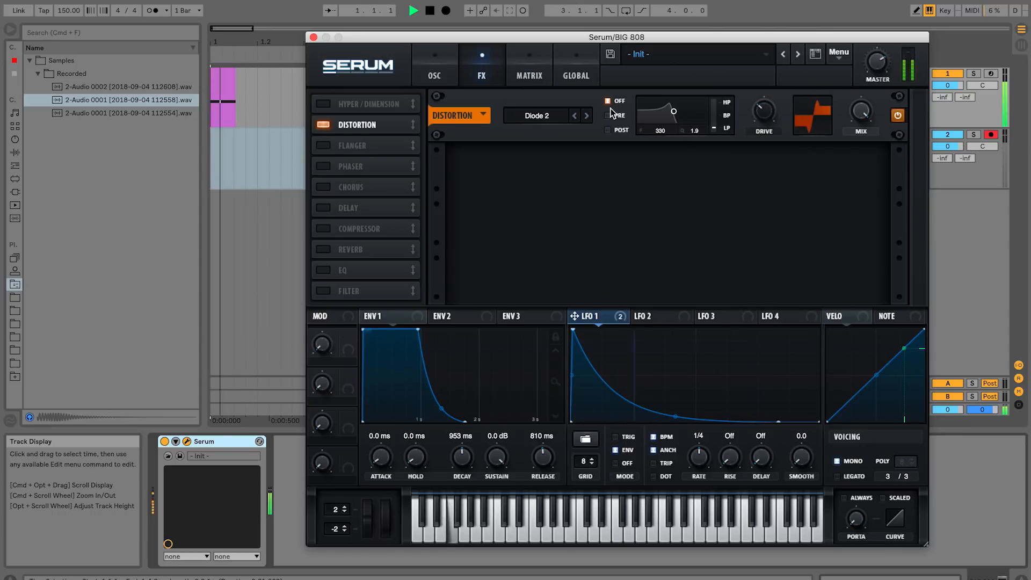
key(space)
- Set the distortion's filter to Pre with its frequency at 22 and resonance at 4.7, and audition it
click(610, 115)
drag(674, 111, 650, 107)
key(space)
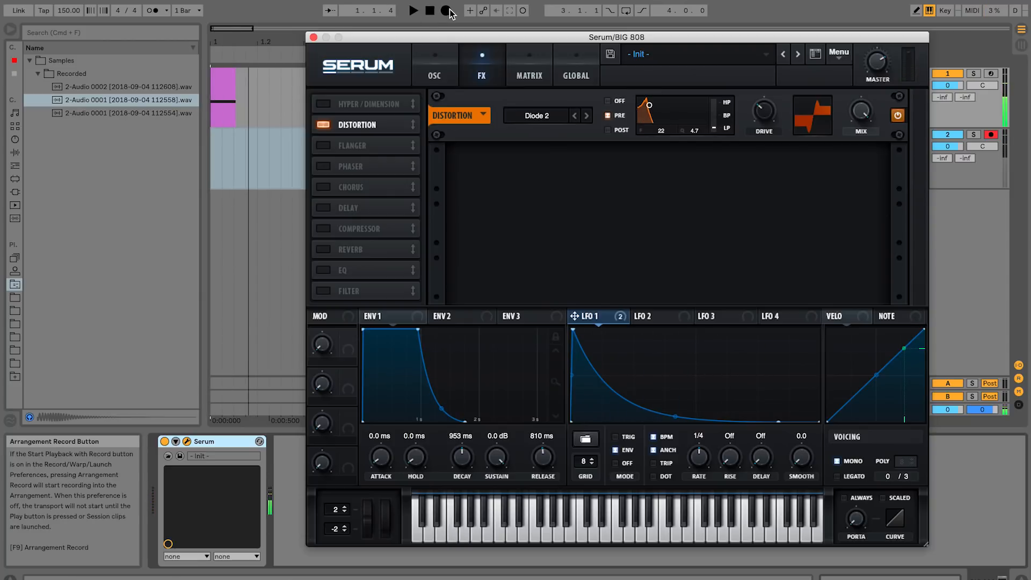
- Record a take of the Diode 2 sound and lengthen the BIG 808 clip to just before beat 1.3
click(236, 79)
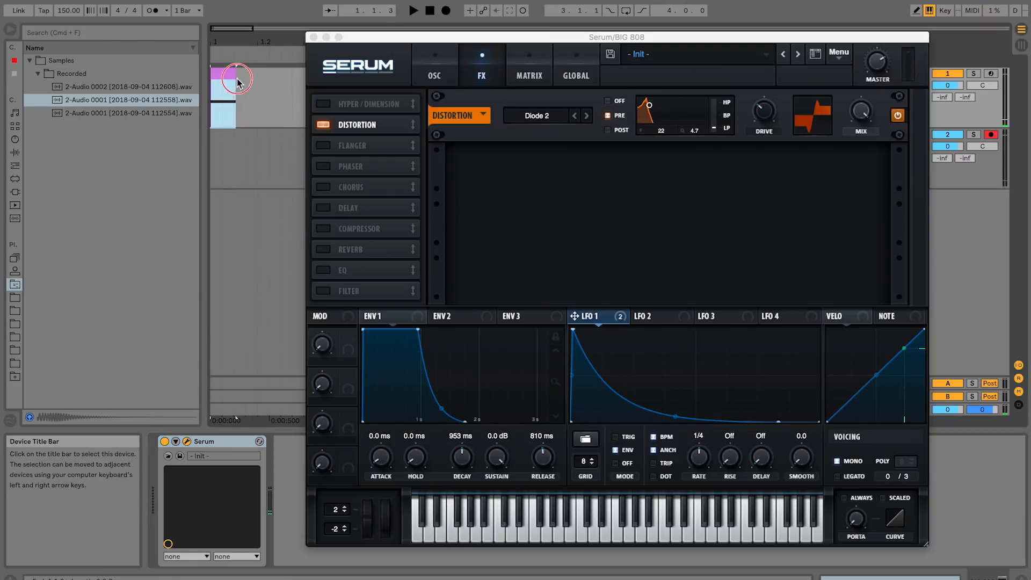
click(446, 11)
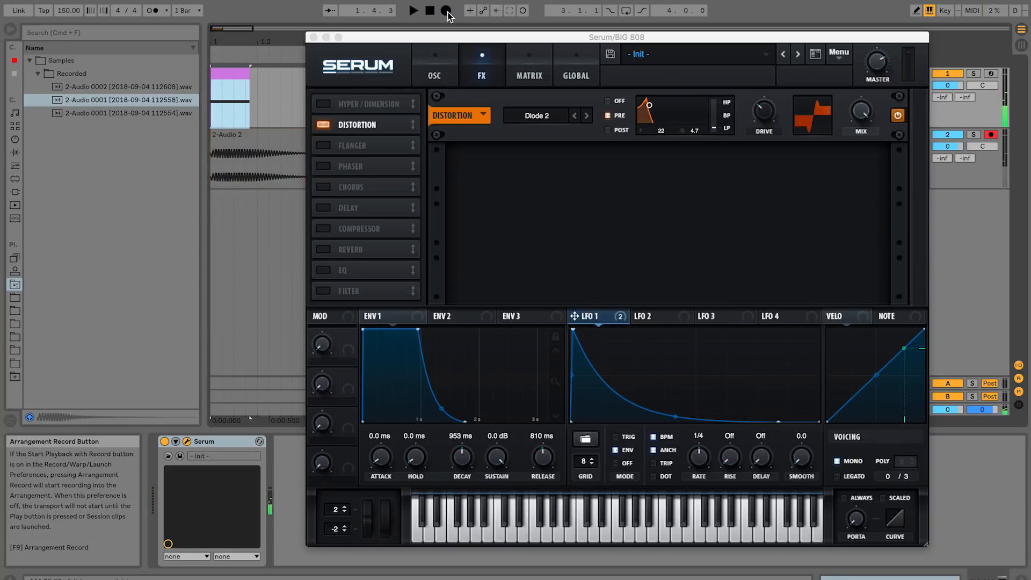
drag(248, 74, 296, 74)
key(space)
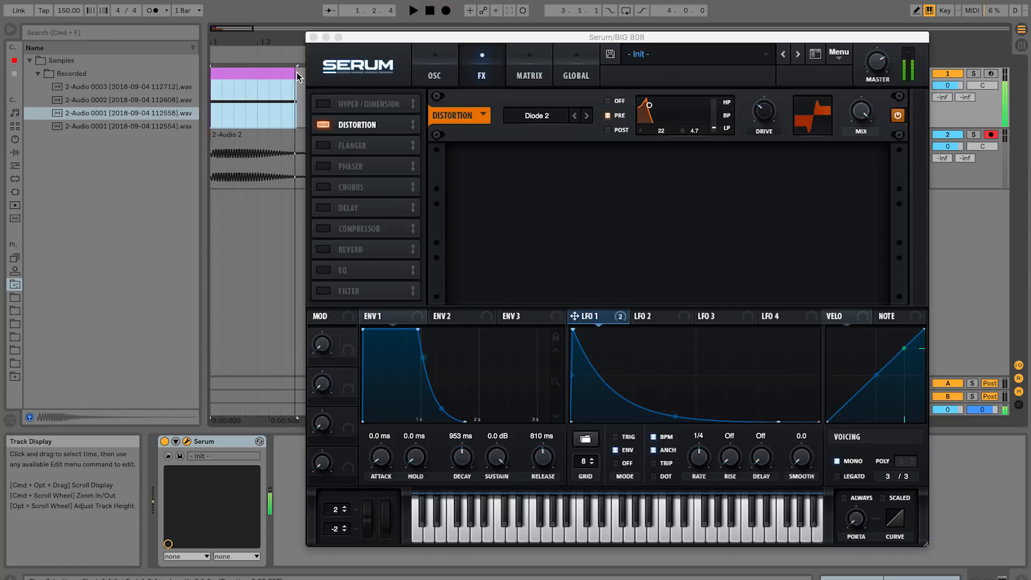
key(space)
- Record new takes of the lengthened BIG 808 clip onto the audio track from the start
click(446, 11)
click(428, 12)
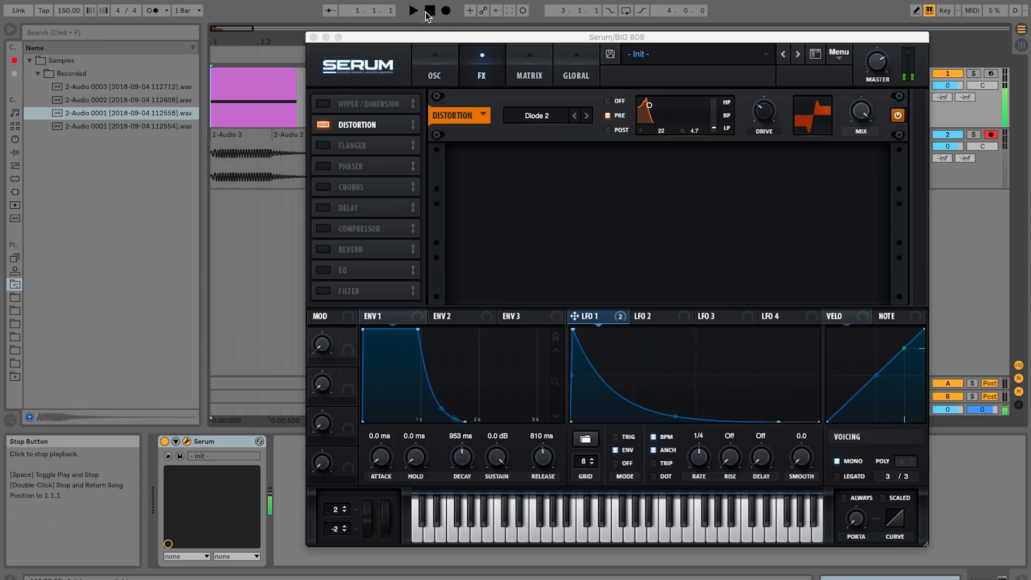
click(447, 12)
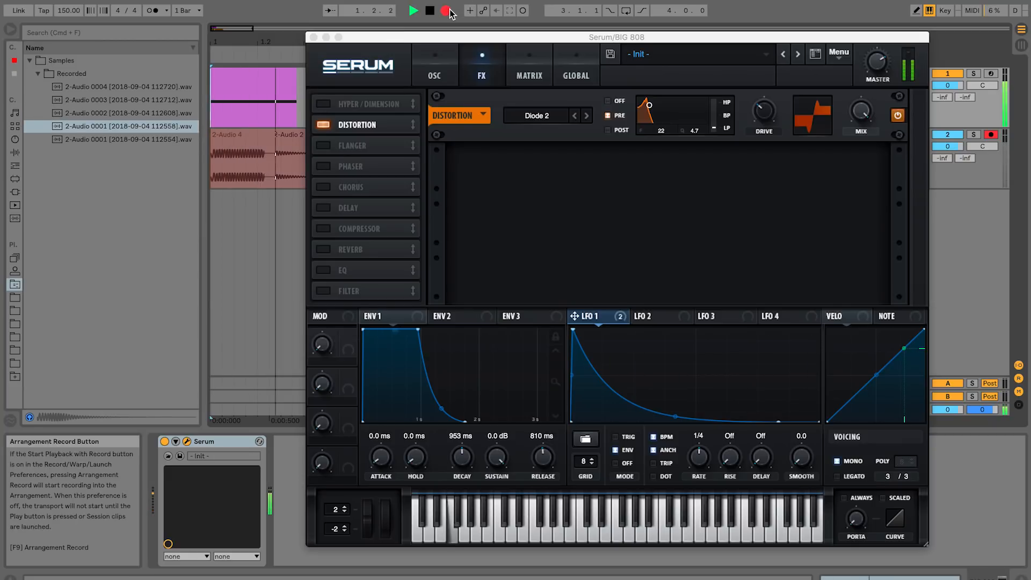
key(space)
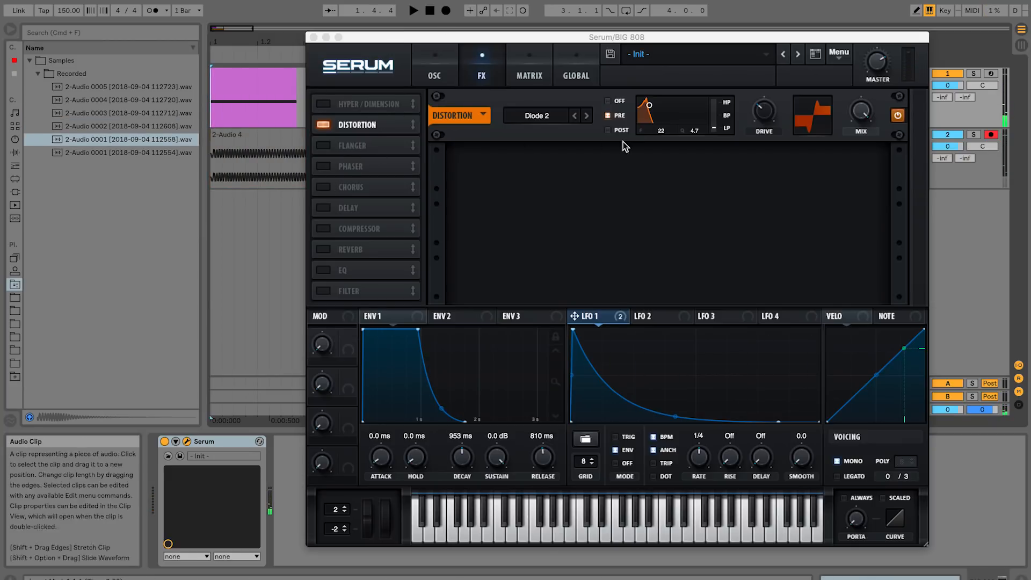
- Set the distortion filter to band-pass at 1345 with resonance 2.8, comparing Off and Post by ear before returning to Pre
key(space)
drag(656, 109, 711, 65)
click(609, 101)
key(space)
key(space)
click(609, 129)
key(space)
key(space)
click(609, 116)
key(space)
key(space)
- Audition the band-pass-filtered Diode 2 distortion and record it onto the audio track
key(space)
key(space)
key(space)
key(space)
key(space)
click(445, 10)
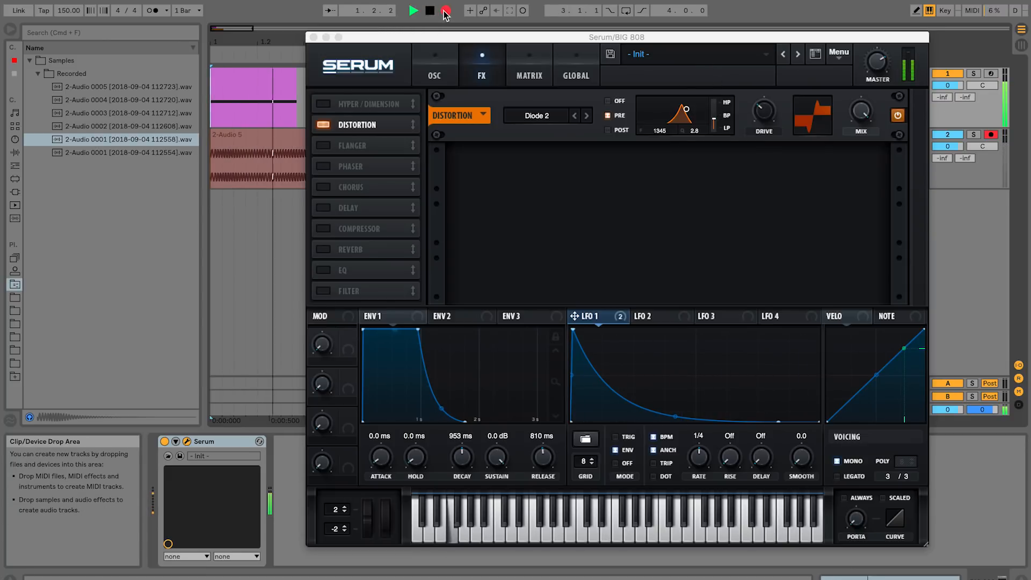
click(445, 11)
- Change the distortion to Lin.Fold with its filter off and drive at 12%, and record a take
click(586, 115)
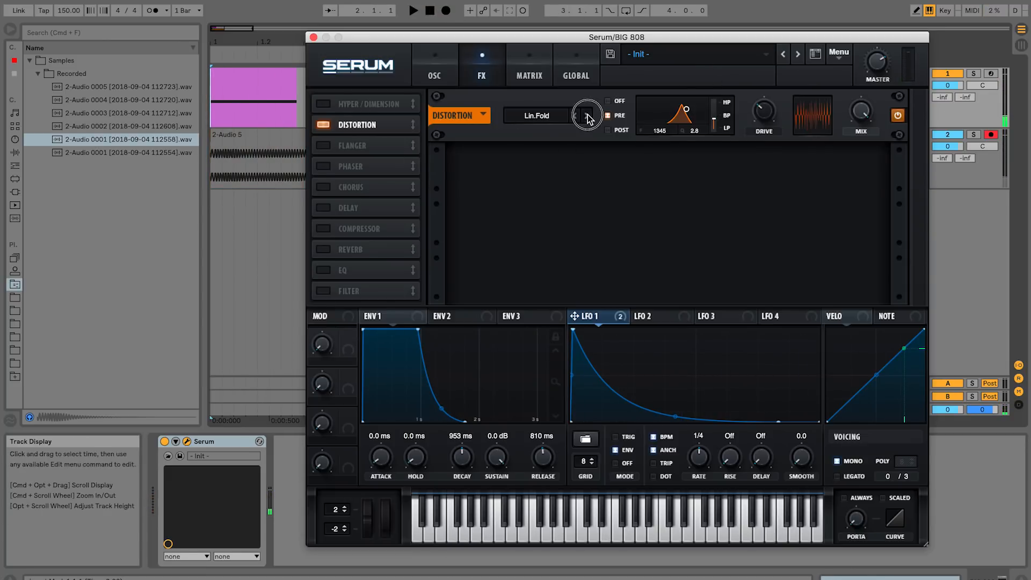
click(607, 101)
key(space)
key(space)
drag(772, 115, 768, 142)
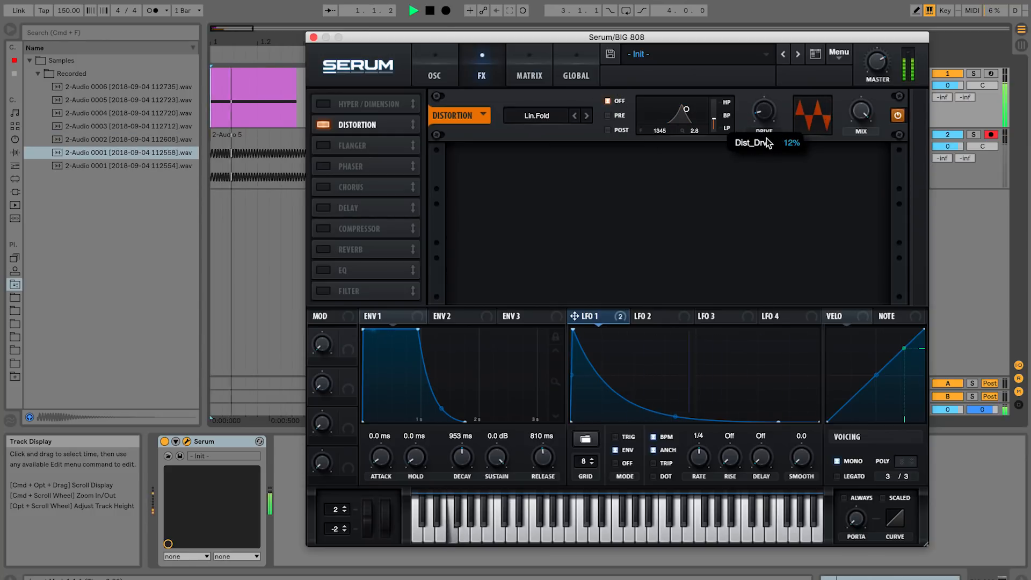
click(446, 11)
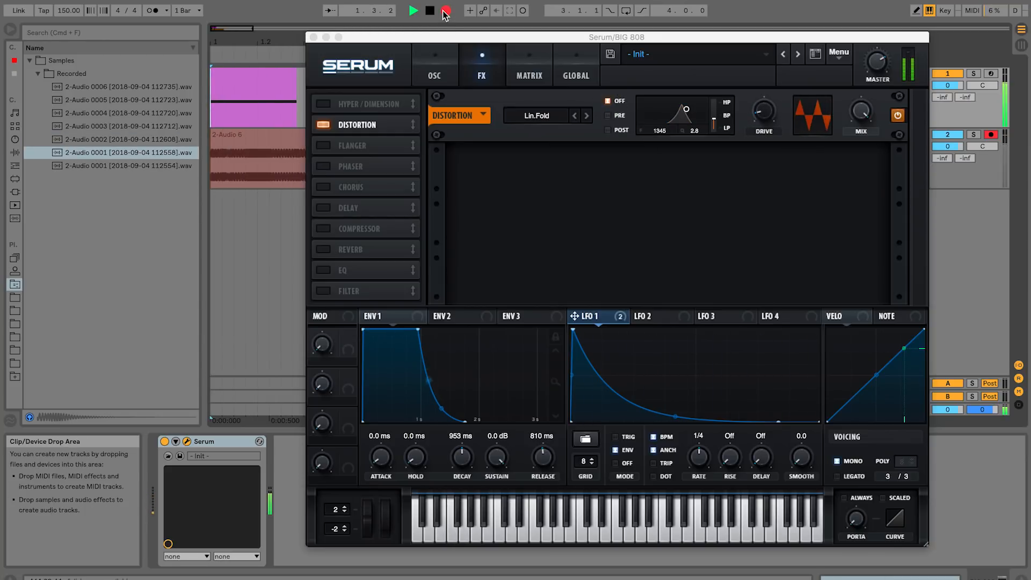
key(space)
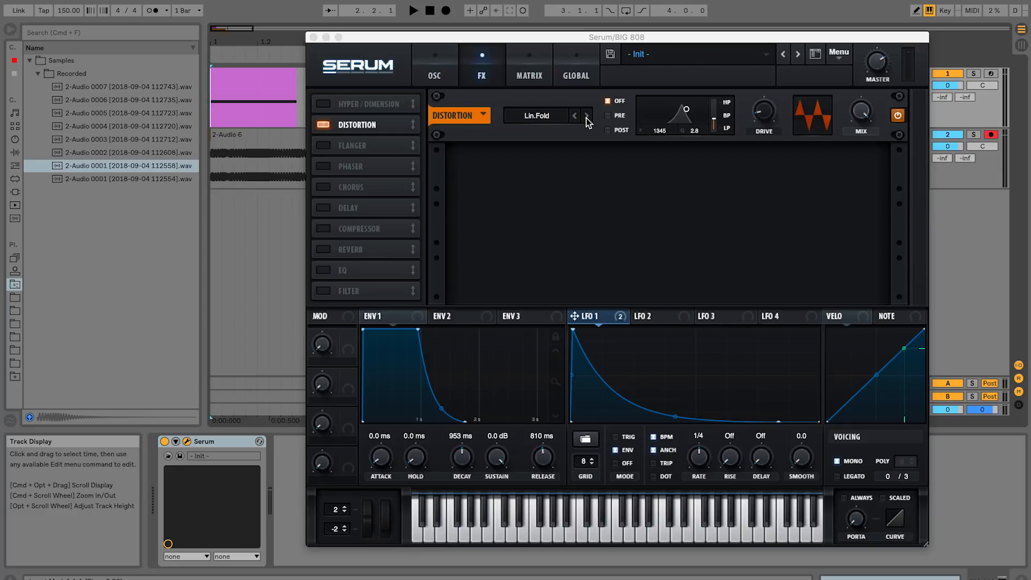
- Change the distortion type to Sin Fold, audition it, and record a take onto the audio track
click(587, 115)
key(space)
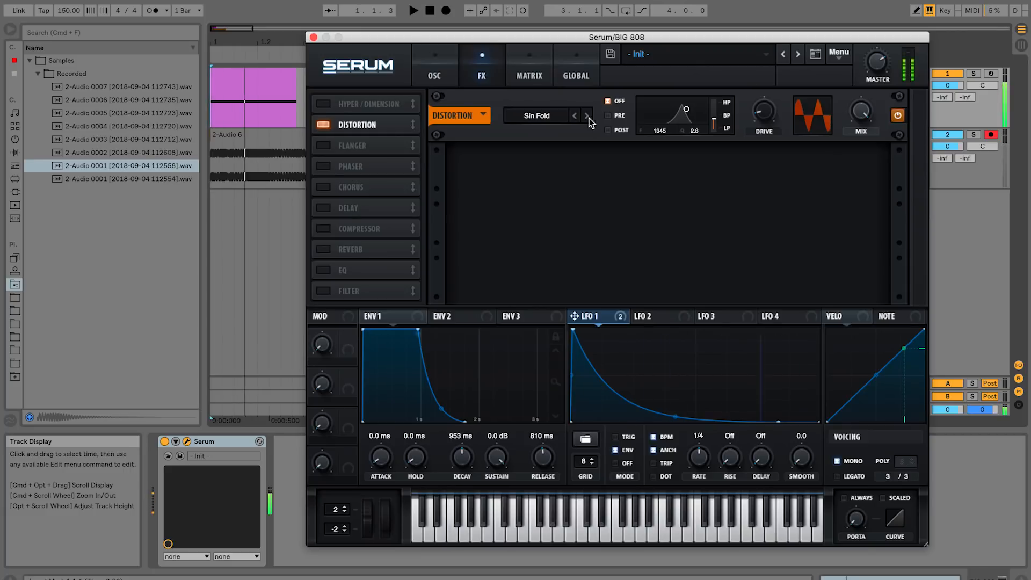
click(430, 11)
click(445, 11)
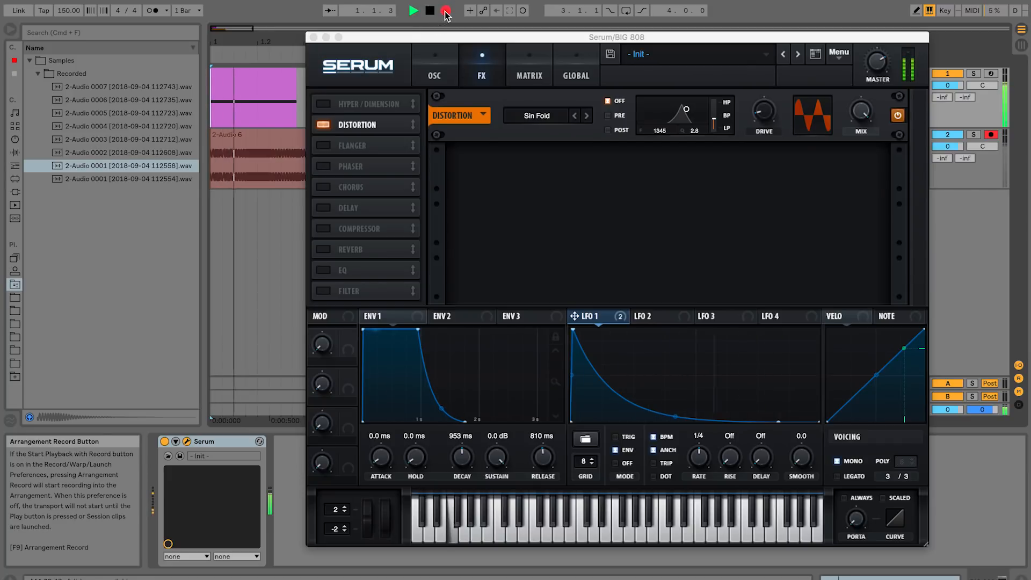
key(space)
- Try the Zero-Square distortion with more drive and altered filter settings, and return the type to Tube with the filter off
click(586, 116)
key(space)
drag(752, 110, 742, 56)
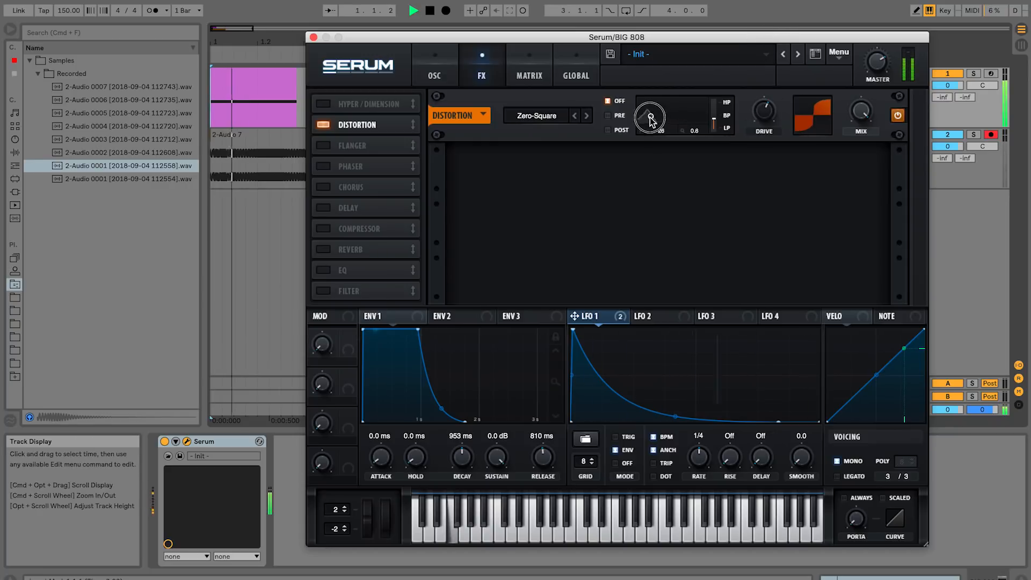
click(607, 115)
mouse_move(687, 109)
mouse_down()
mouse_move(653, 110)
mouse_move(691, 111)
mouse_move(675, 114)
mouse_up()
click(587, 115)
click(587, 116)
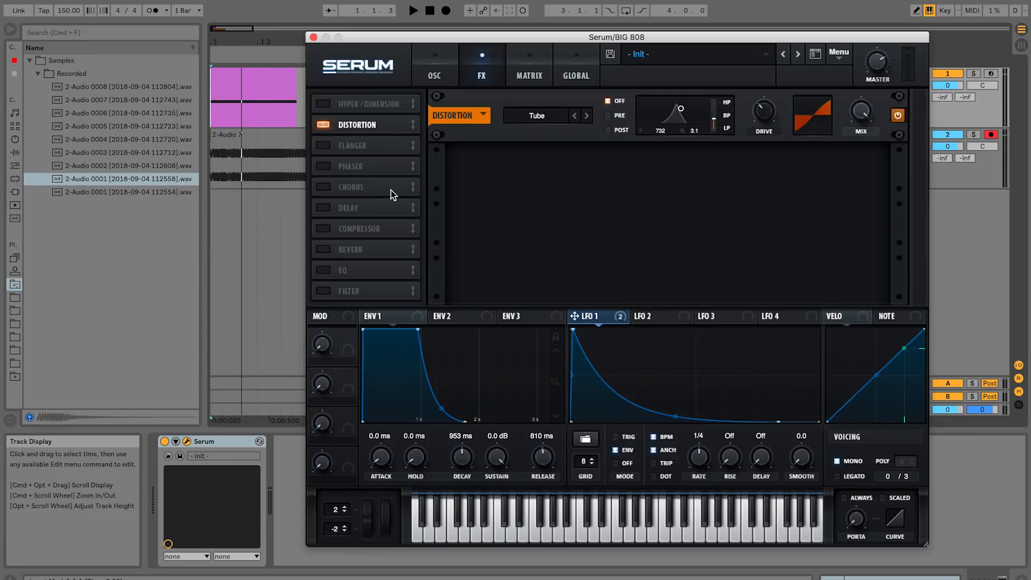
- Enable the Chorus effect, adjust its mix during playback, and record a take onto the audio track
click(344, 189)
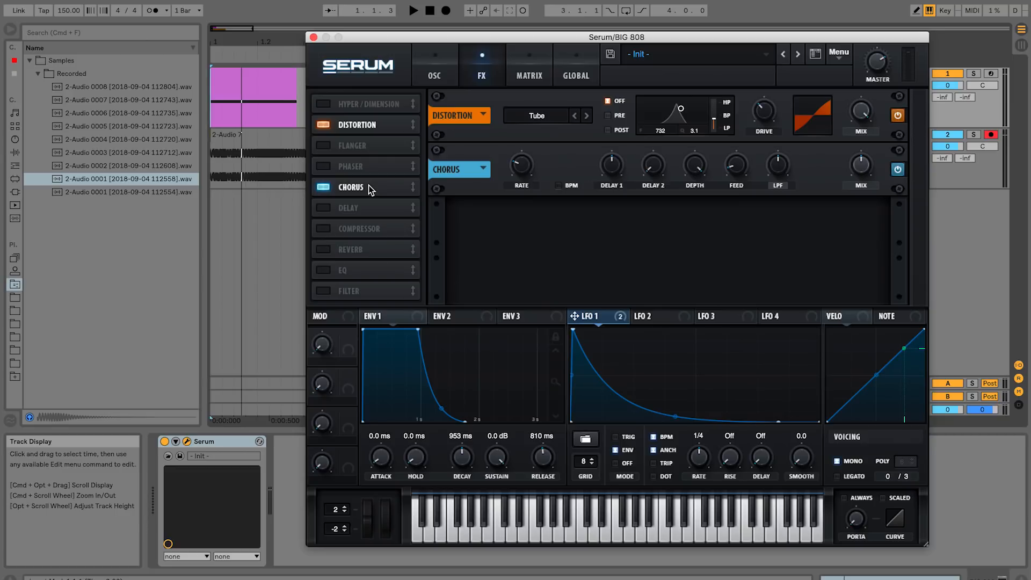
key(space)
mouse_move(861, 172)
mouse_down()
mouse_move(856, 184)
mouse_move(868, 166)
mouse_up()
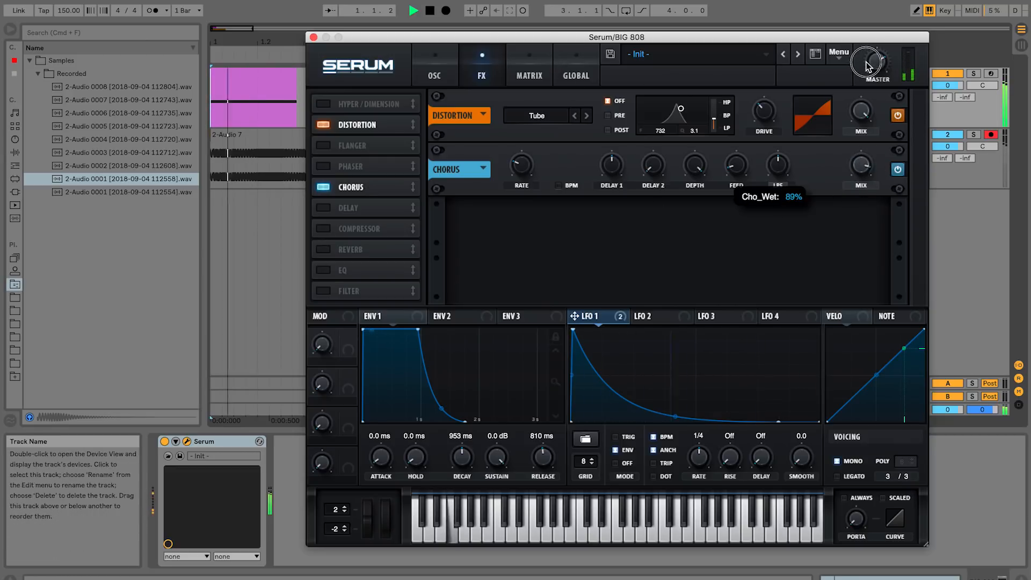
click(431, 11)
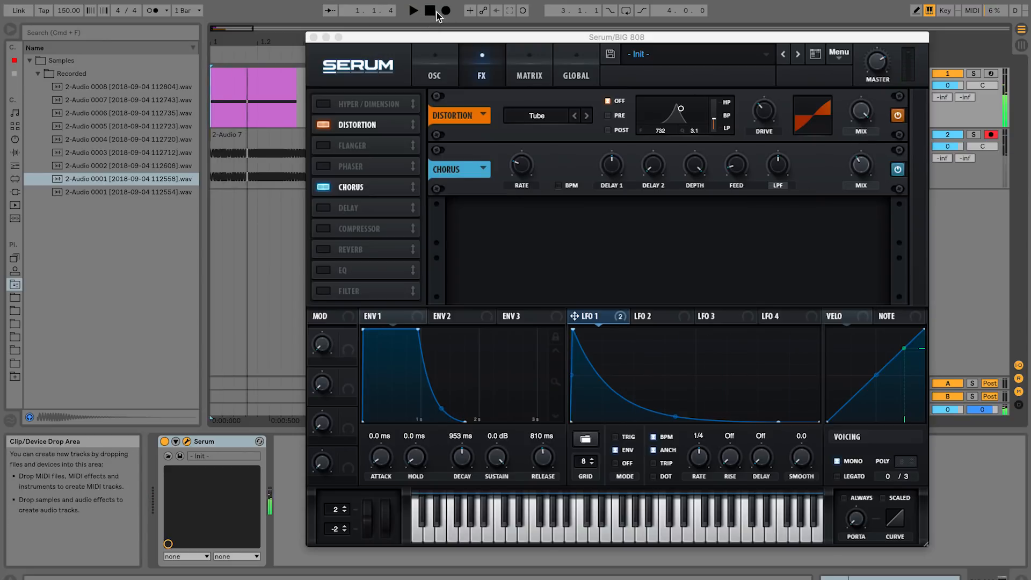
click(446, 11)
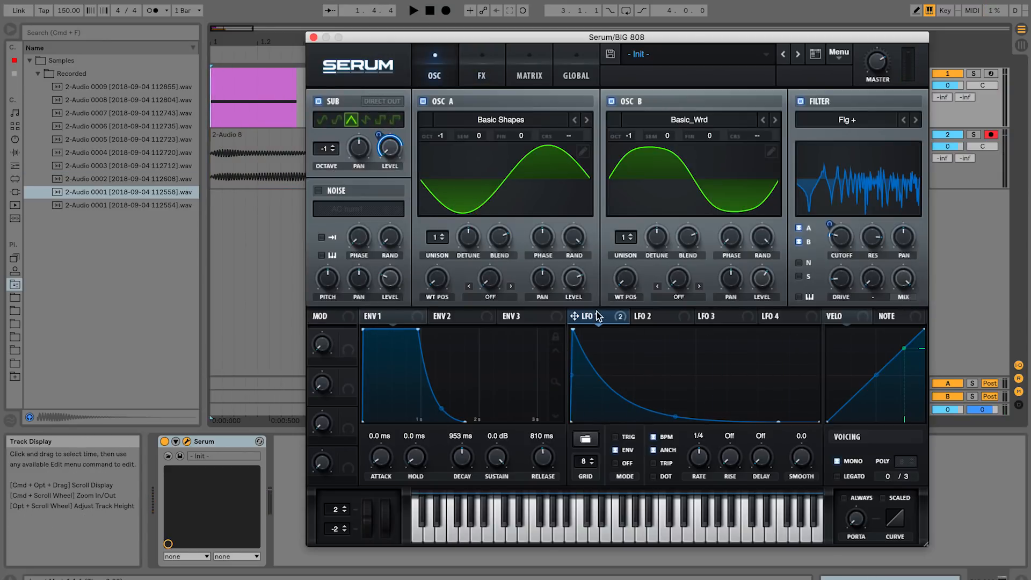
- Fine-tune the cutoff of the Flg + filter beside the oscillators while repeatedly auditioning the clip
key(space)
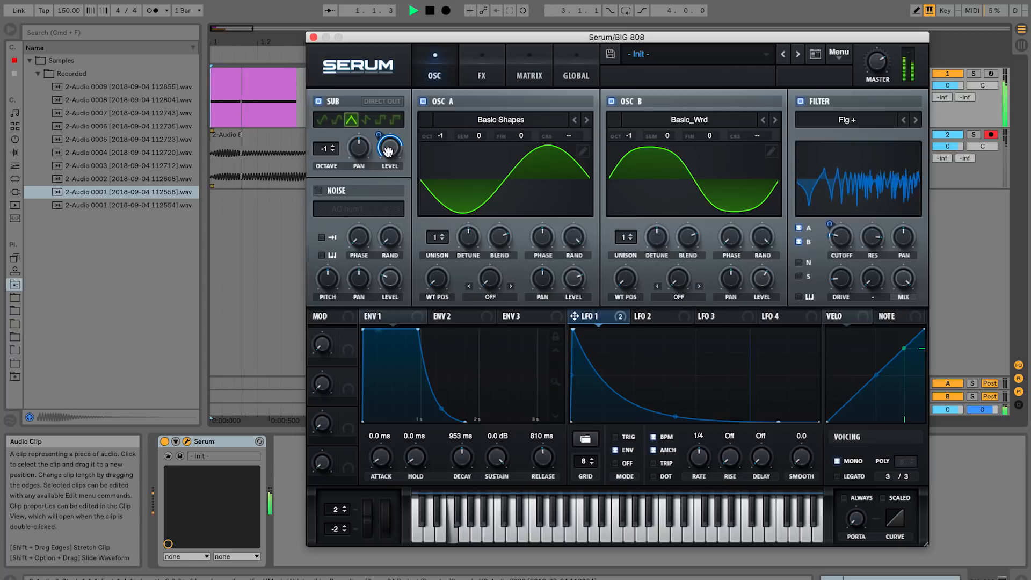
key(space)
mouse_move(845, 237)
mouse_down()
mouse_move(857, 193)
mouse_move(841, 241)
mouse_up()
key(space)
key(space)
key(space)
key(space)
key(space)
key(space)
key(space)
key(space)
key(space)
key(space)
- Reduce the Flg + filter's mix and audition the change with the BIG 808 clip
drag(902, 278, 890, 353)
key(space)
key(space)
key(space)
key(space)
key(space)
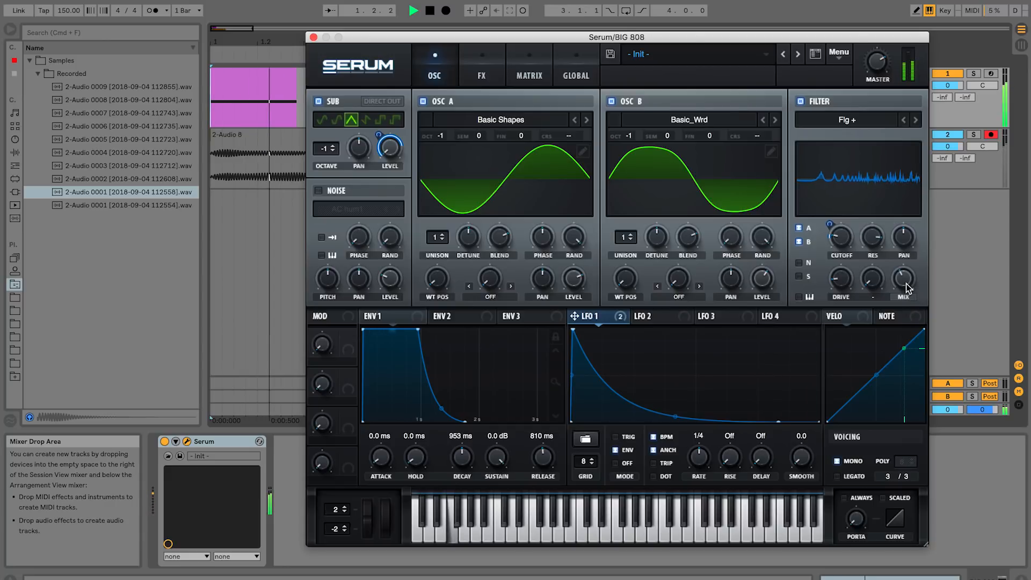
key(space)
key(space)
key(space)
- Enable the Compressor effect in Multiband mode and raise its gain while the clip plays
click(499, 84)
key(space)
key(space)
click(349, 222)
click(728, 240)
key(space)
drag(688, 218, 689, 186)
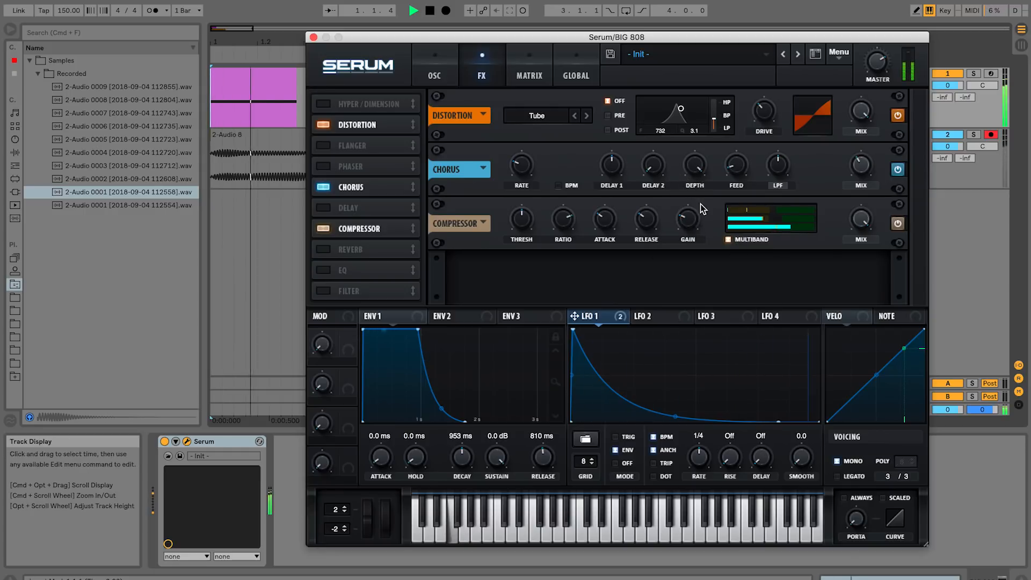
- Raise the Compressor's gain slightly, then compare playback with the Distortion effect switched off and back on
drag(688, 222, 695, 208)
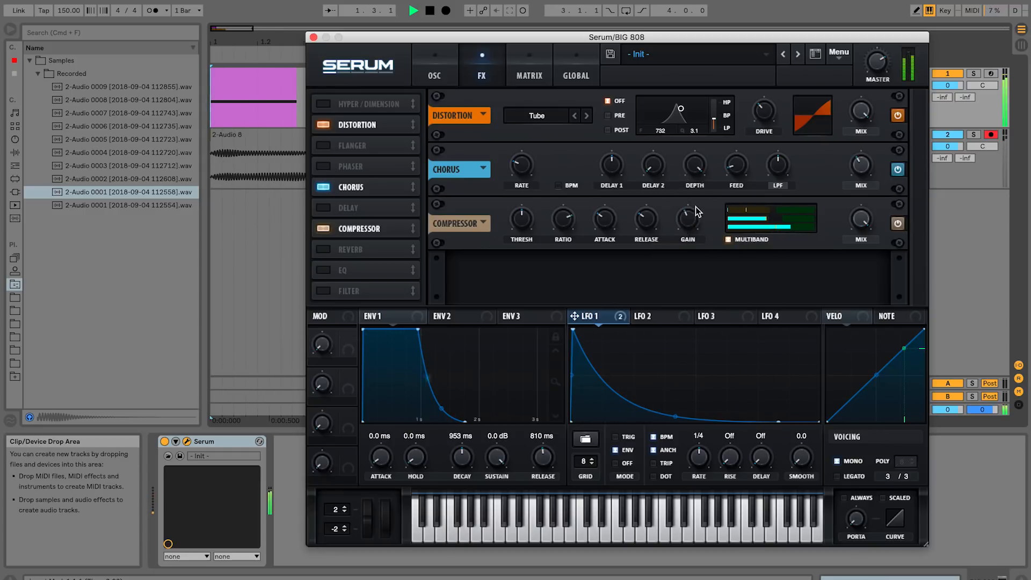
click(435, 10)
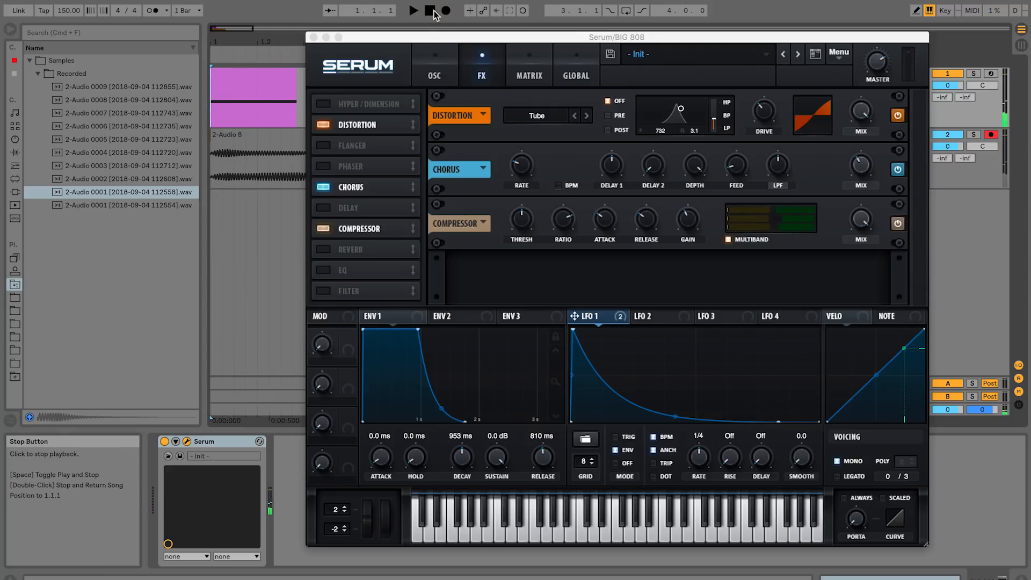
click(328, 126)
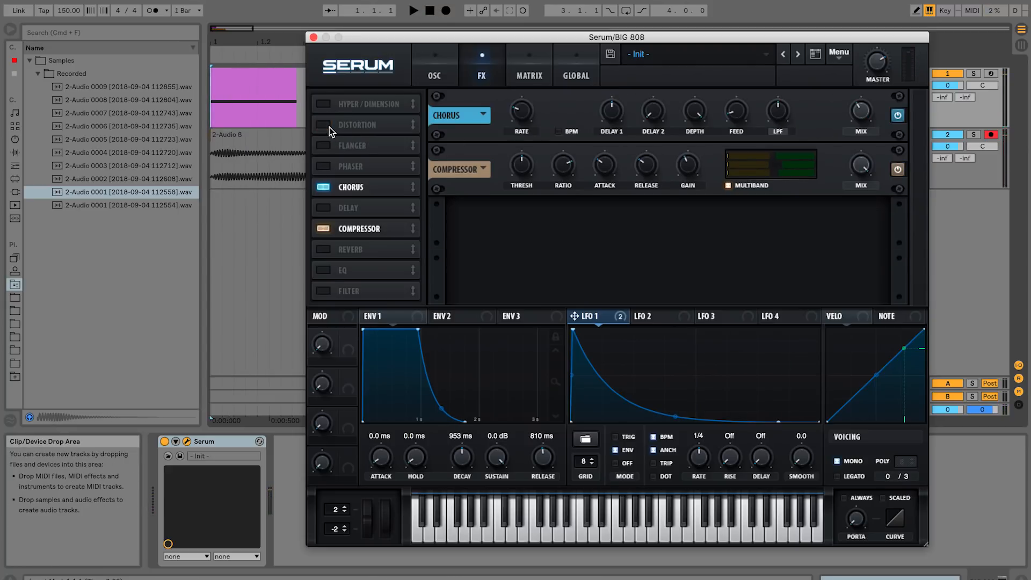
key(space)
click(324, 126)
- Audition the patch with the Flg + filter beside the oscillators switched off and on
click(435, 70)
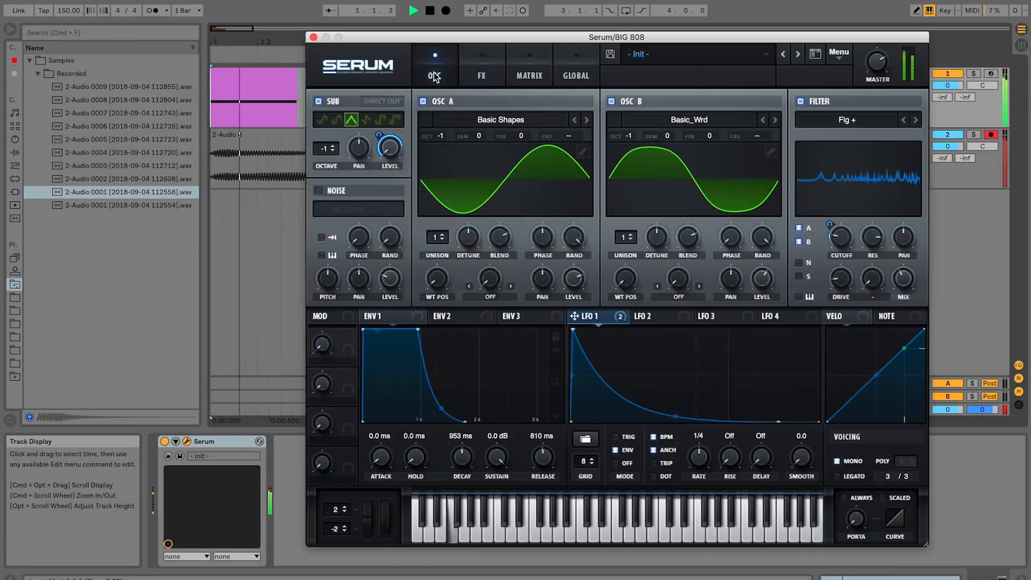
click(800, 101)
click(800, 101)
key(space)
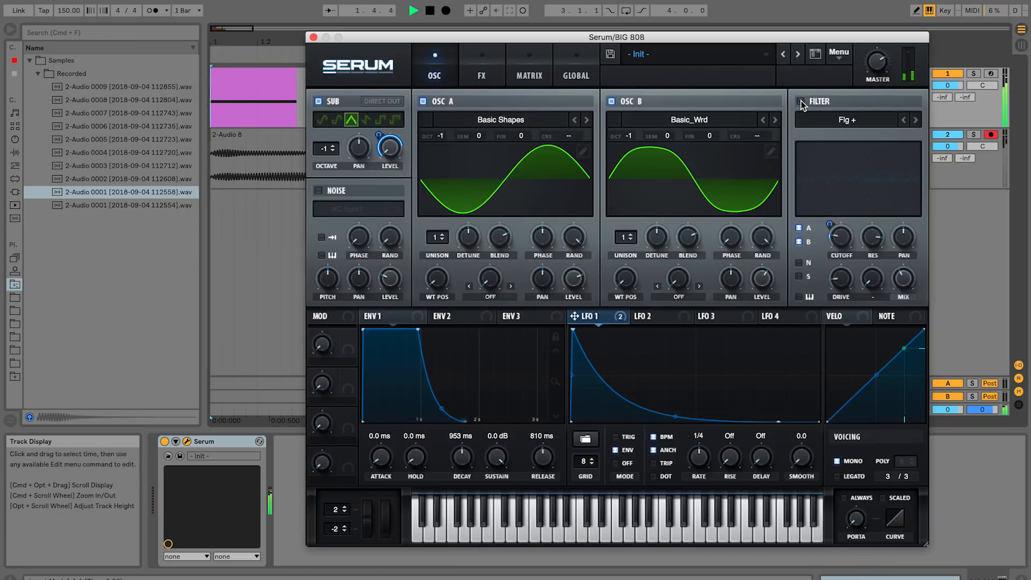
click(801, 101)
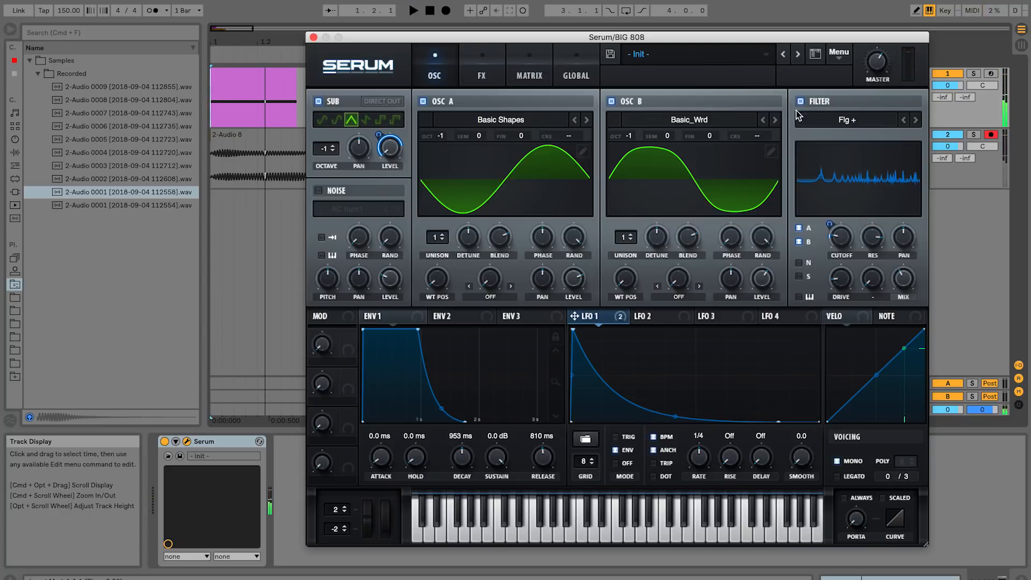
click(429, 10)
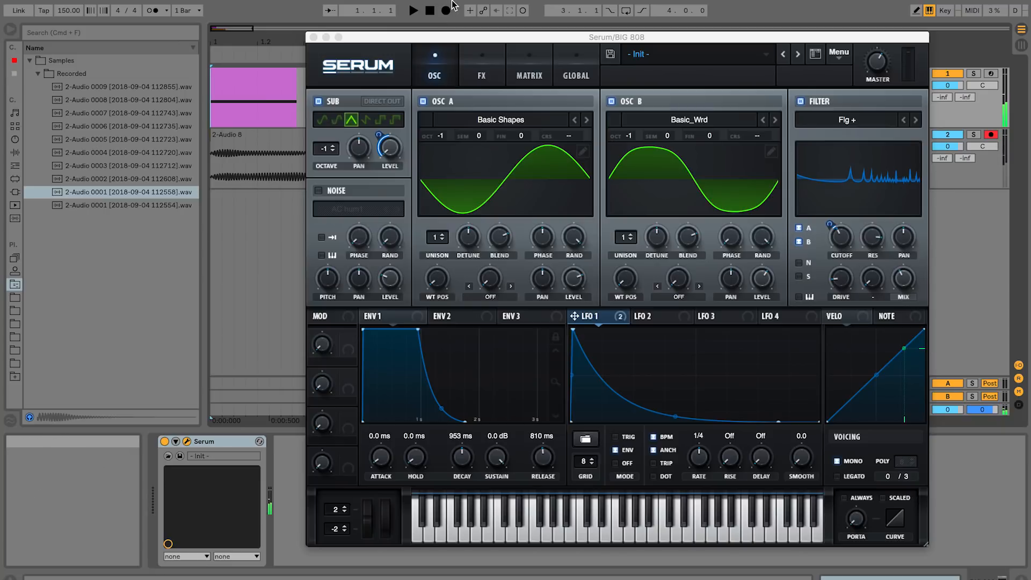
- Record a take of the compressed patch onto the 2 Audio track and audition it
click(446, 10)
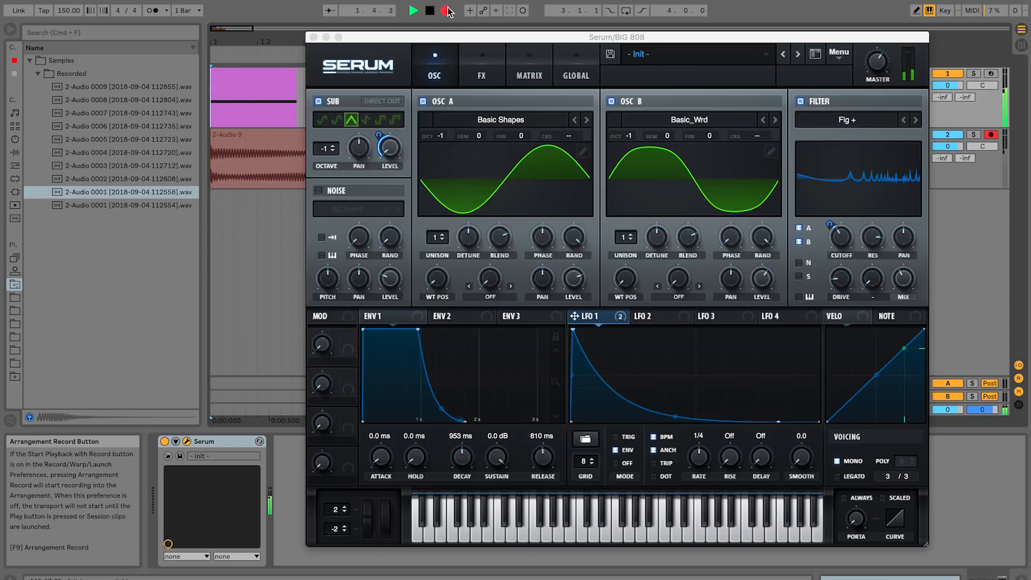
key(space)
key(space)
key(space)
key(space)
key(space)
- Set the sub oscillator's octave to -2 and record another take onto the 2 Audio track
click(334, 151)
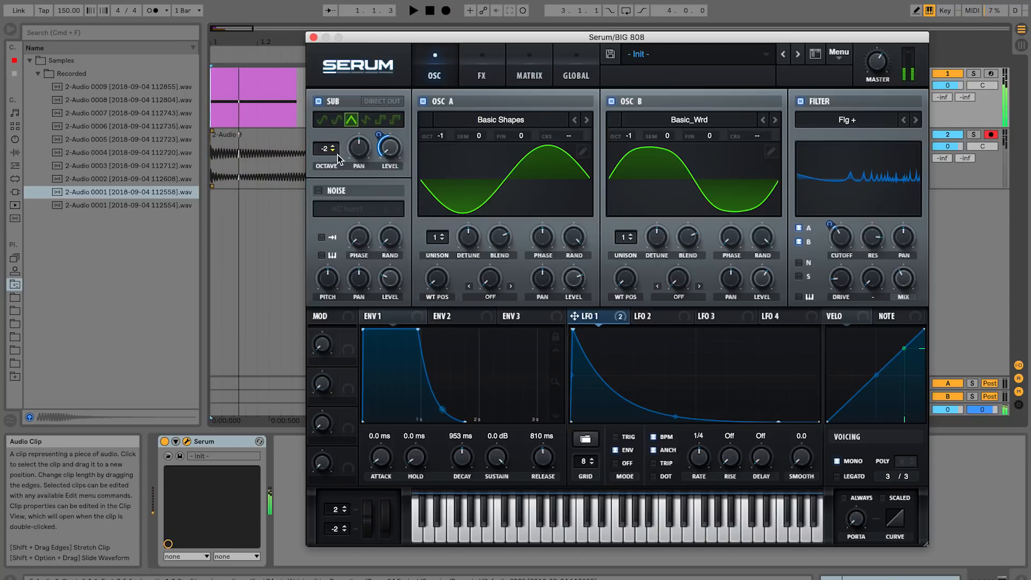
click(447, 10)
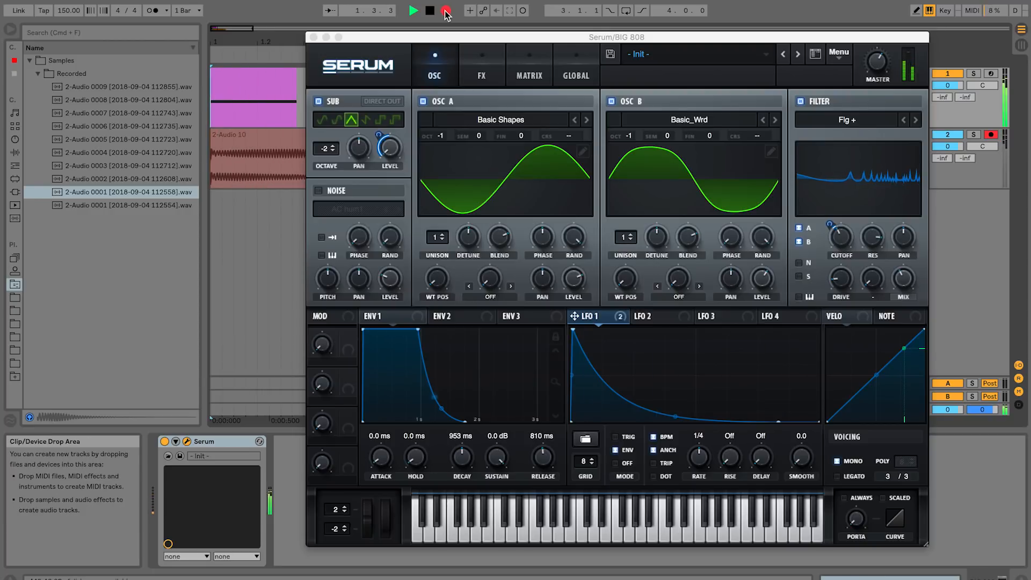
key(space)
- Assign LFO 1 to modulate oscillator A's semitone tuning
click(439, 77)
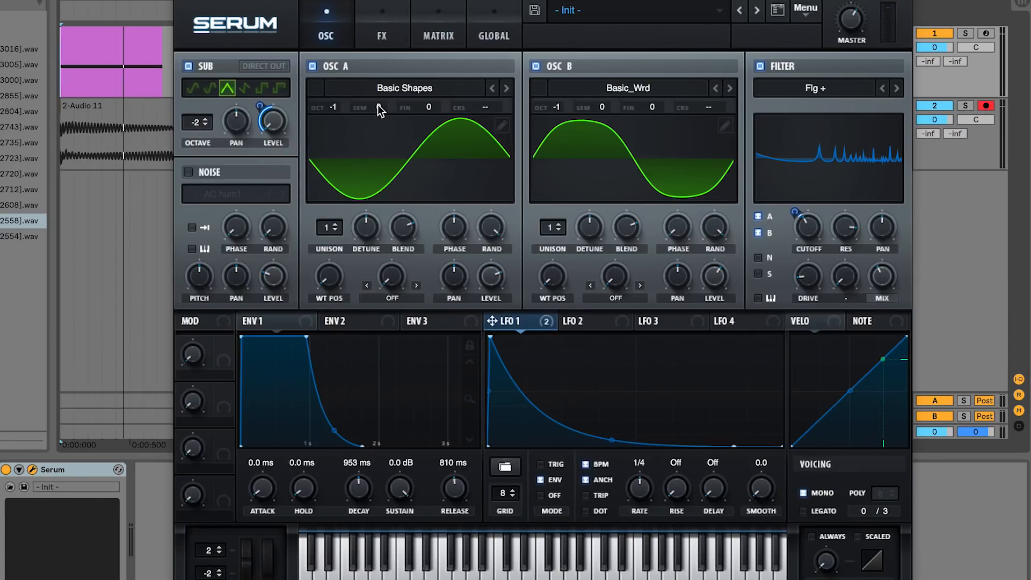
drag(481, 135, 609, 339)
drag(493, 321, 394, 97)
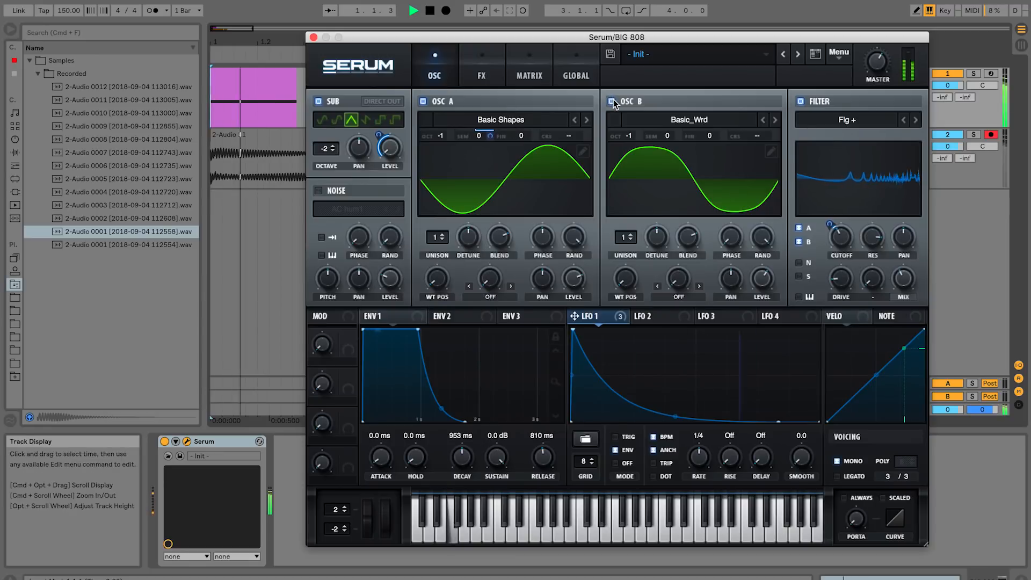
- Isolate oscillator A by disabling oscillator B and the sub, and raise LFO 1's lower curve point for a slower decay
click(536, 66)
click(319, 101)
key(space)
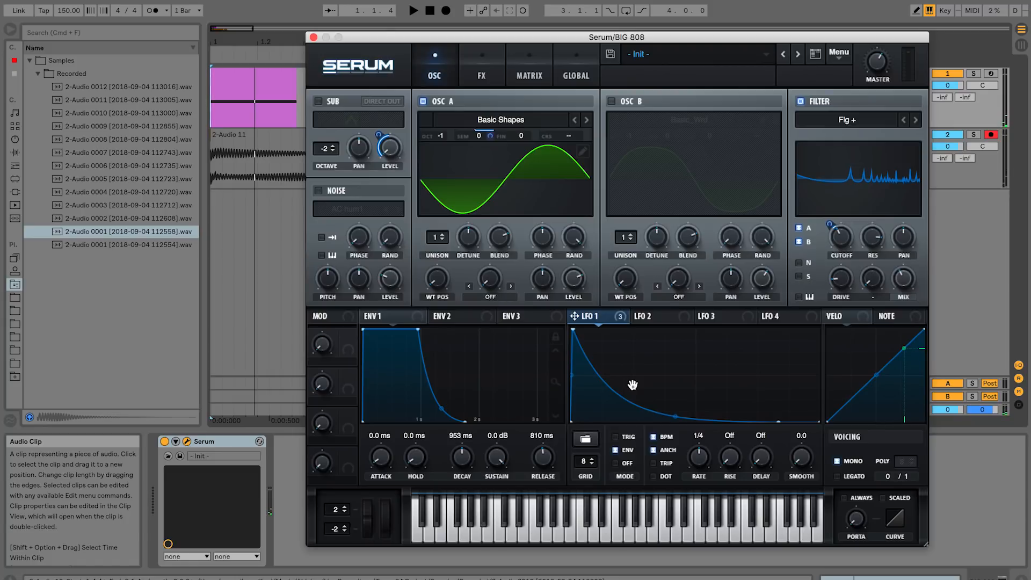
key(space)
mouse_move(676, 418)
mouse_down()
mouse_move(665, 437)
mouse_move(679, 412)
mouse_up()
key(space)
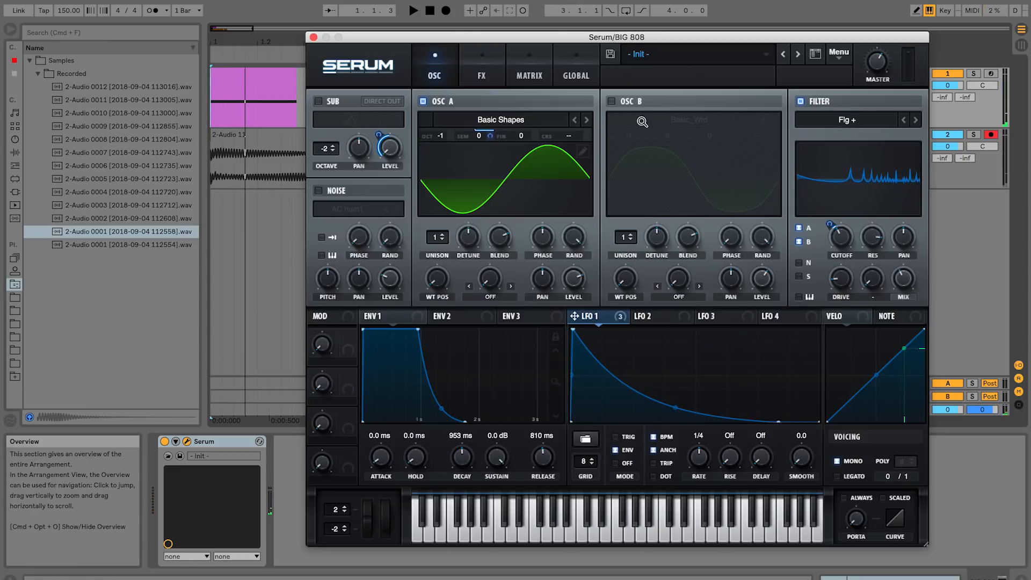
- Re-enable oscillator B and the sub, and modulate oscillator B's semitone tuning with LFO 1
click(612, 101)
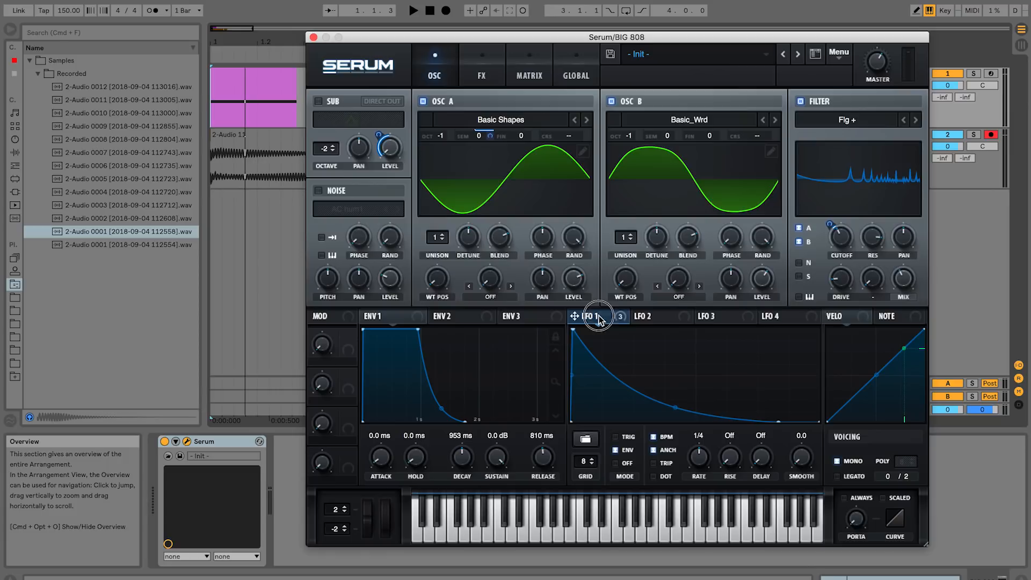
drag(639, 250, 668, 136)
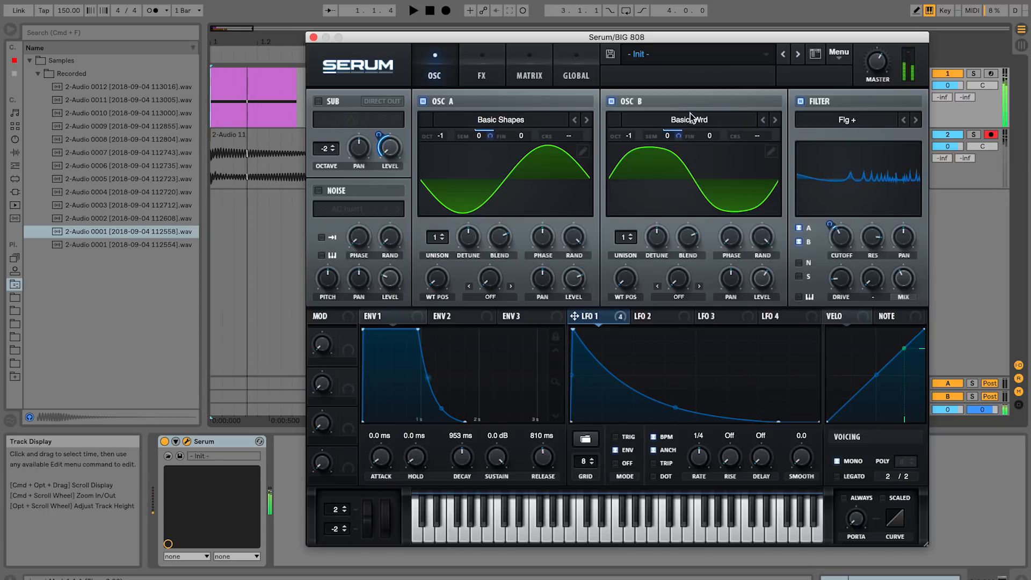
drag(680, 136, 673, 185)
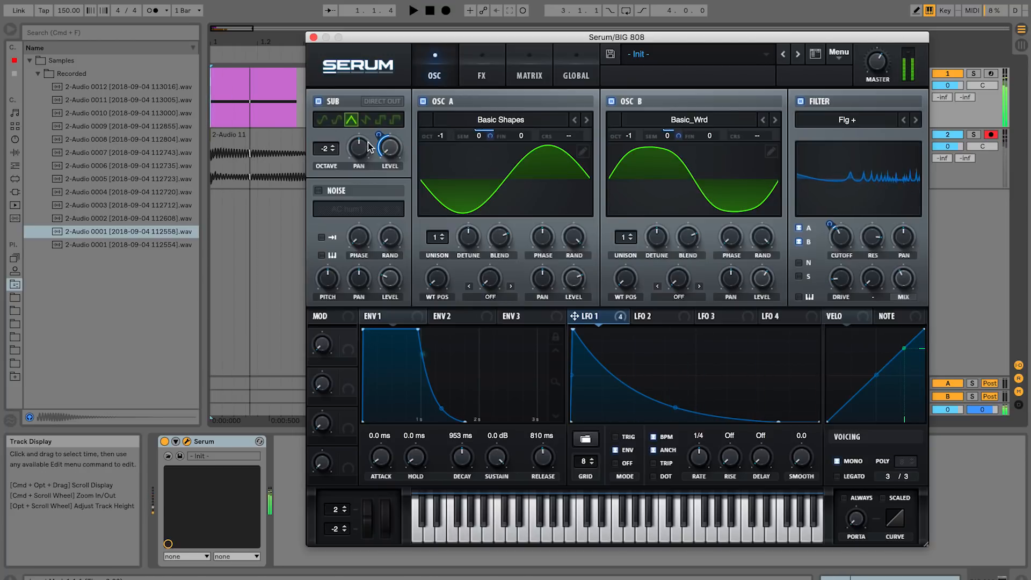
- Change the filter type to Phs 12- and set LFO 1's modulation of the filter cutoff to about 72
click(875, 120)
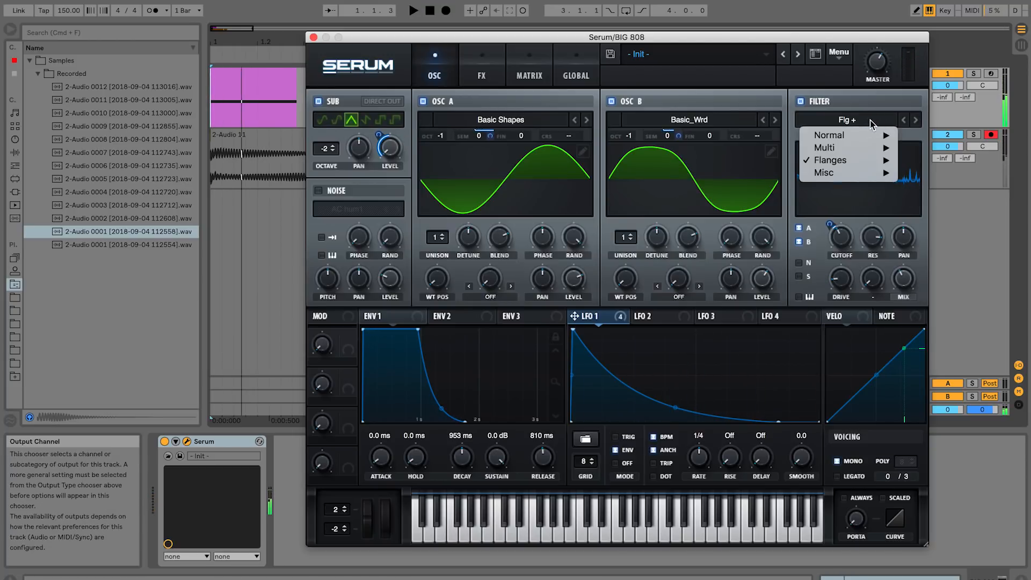
mouse_move(870, 160)
click(921, 372)
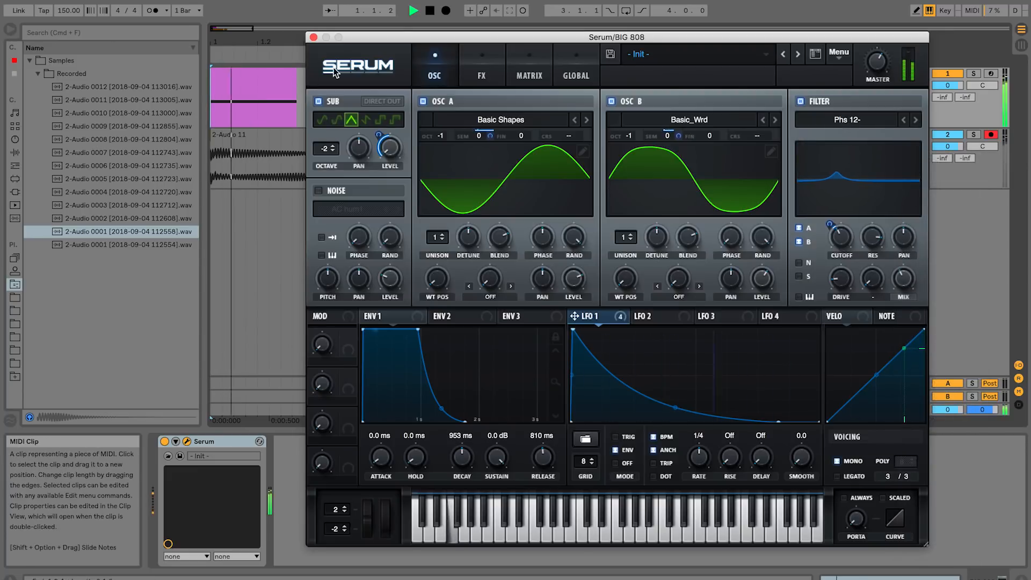
drag(830, 224, 850, 181)
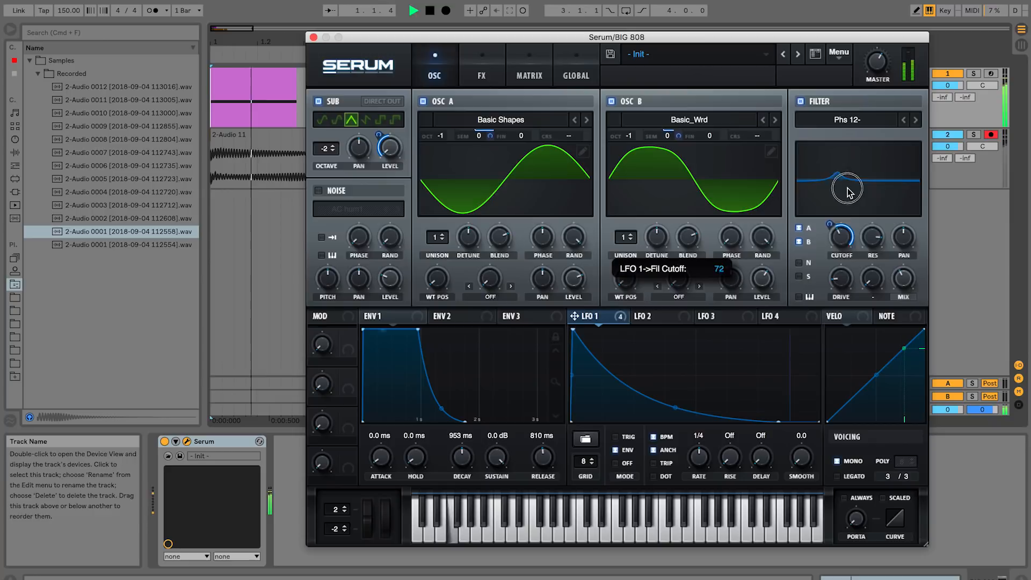
- Switch the filter to Phs 24+ and record a take onto the 2 Audio track
click(916, 120)
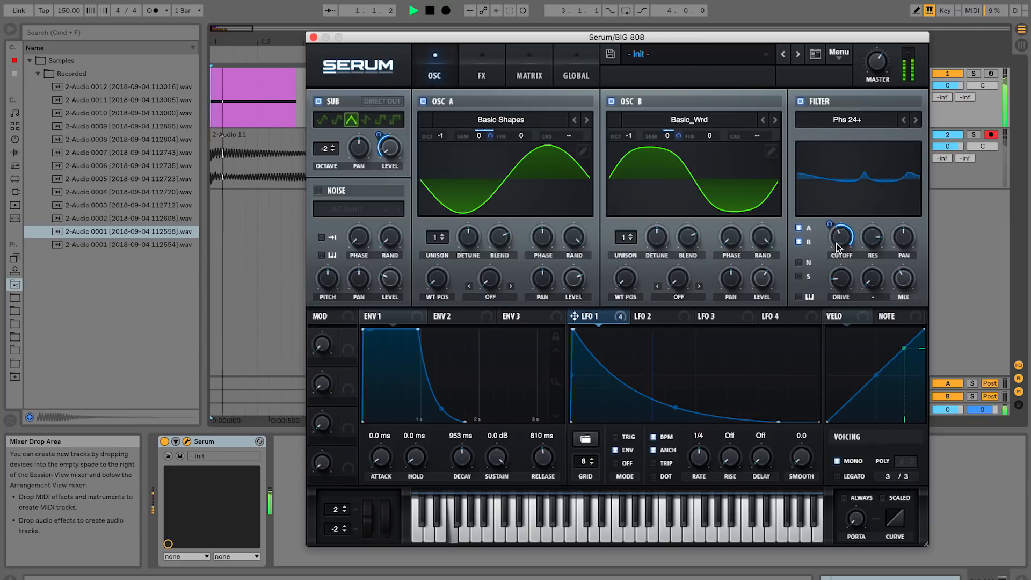
click(431, 11)
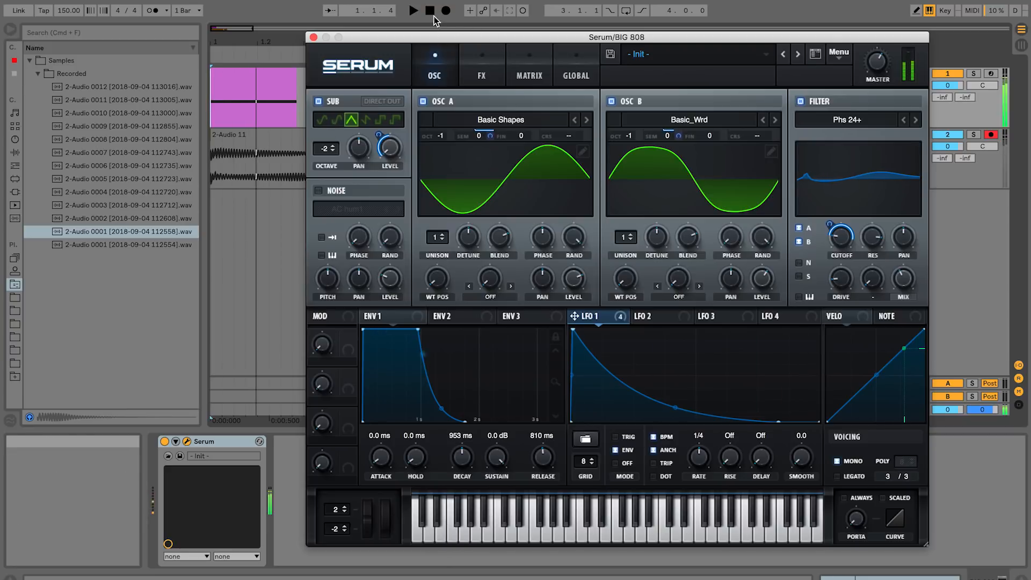
click(445, 11)
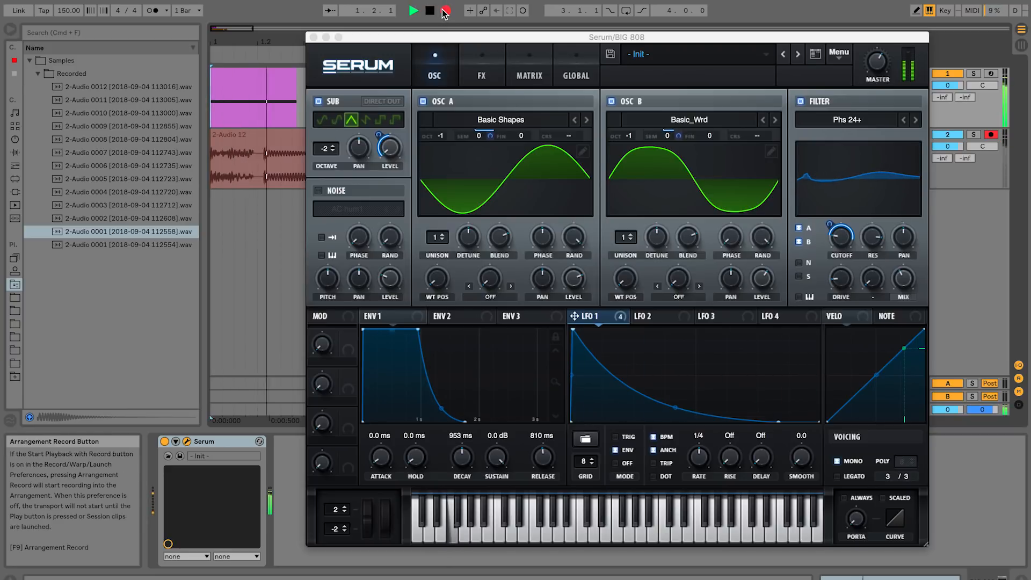
key(space)
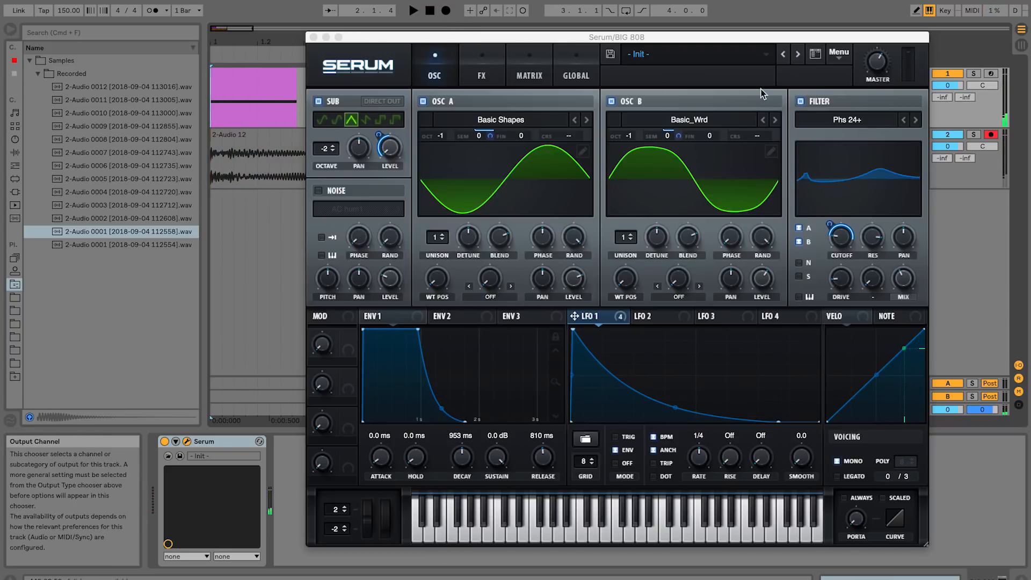
- Audition the 2-Audio 12 clip and examine its waveform up close in the enlarged clip view
drag(386, 39, 545, 40)
click(259, 134)
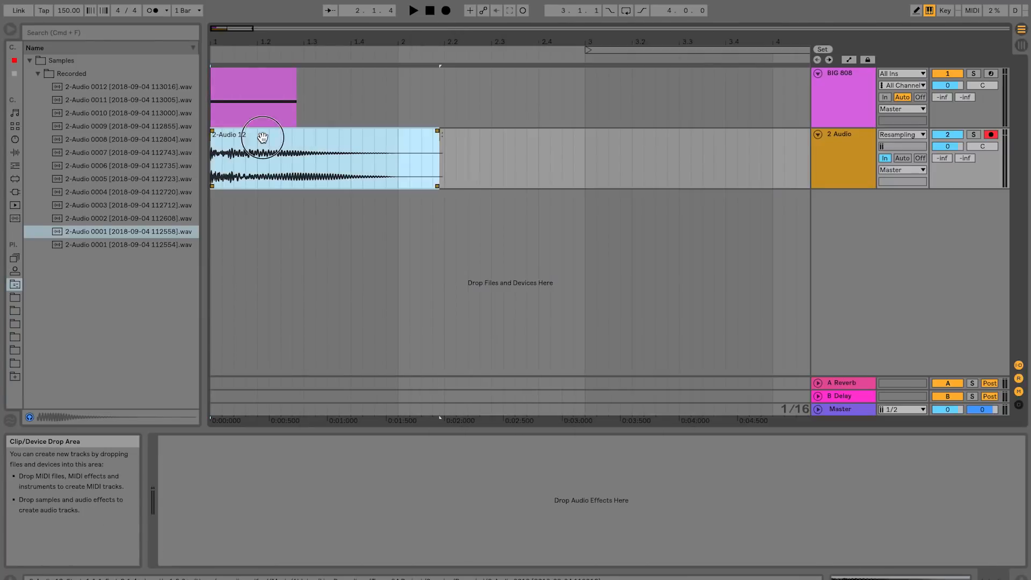
drag(490, 436, 503, 159)
drag(421, 170, 421, 191)
key(space)
key(space)
key(space)
key(space)
key(space)
key(space)
drag(451, 159, 482, 215)
scroll(444, 263, left, 3)
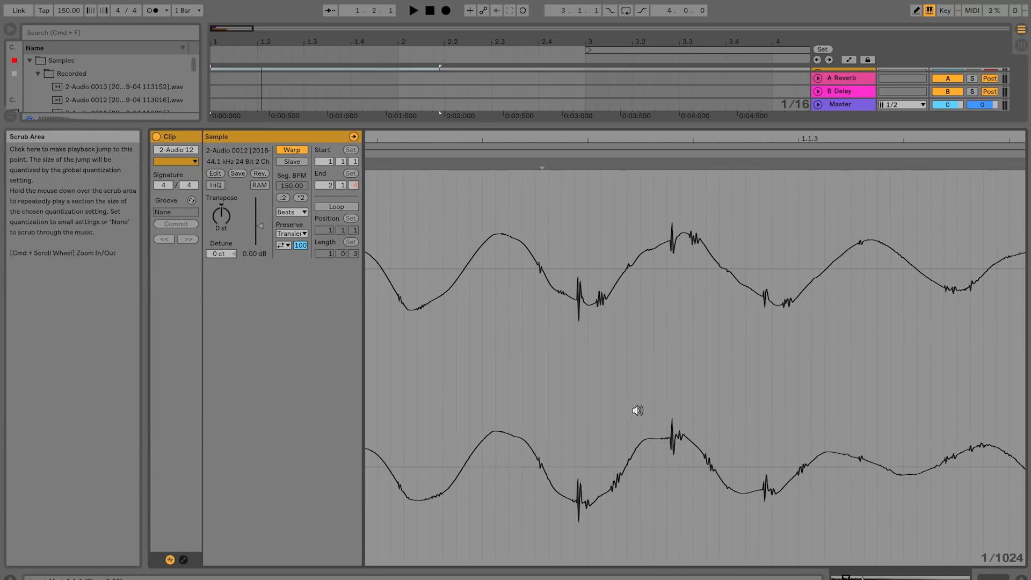
drag(635, 127, 673, 397)
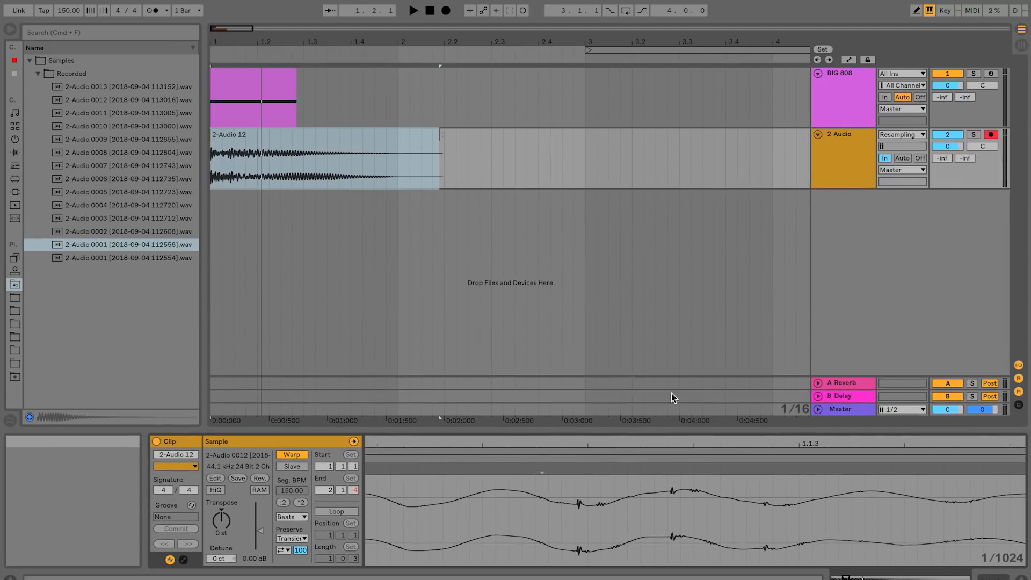
- Reopen Serum on the BIG 808 track, change the filter to Phs 24- and record another take
click(851, 101)
drag(710, 30, 527, 36)
click(842, 119)
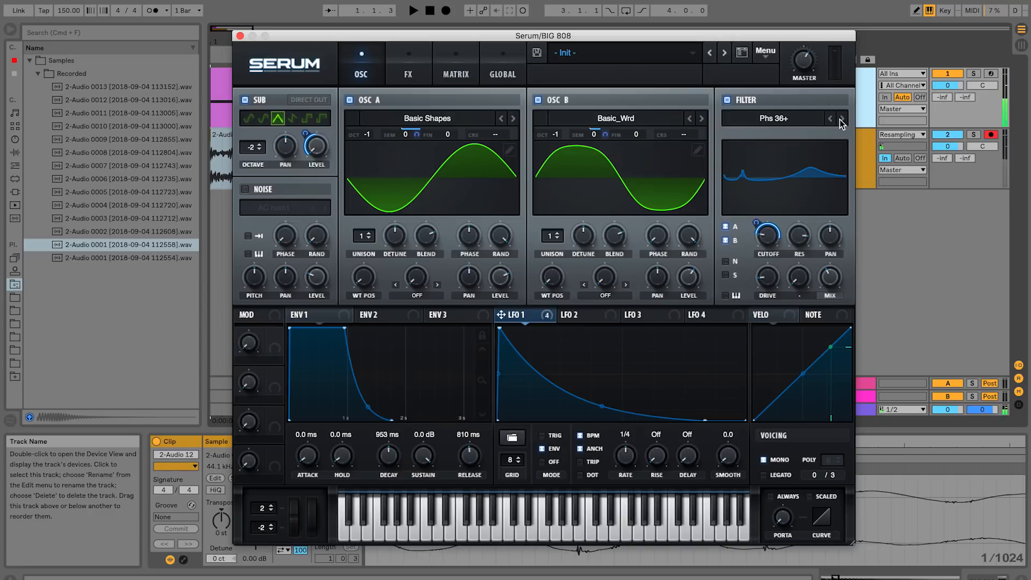
click(830, 119)
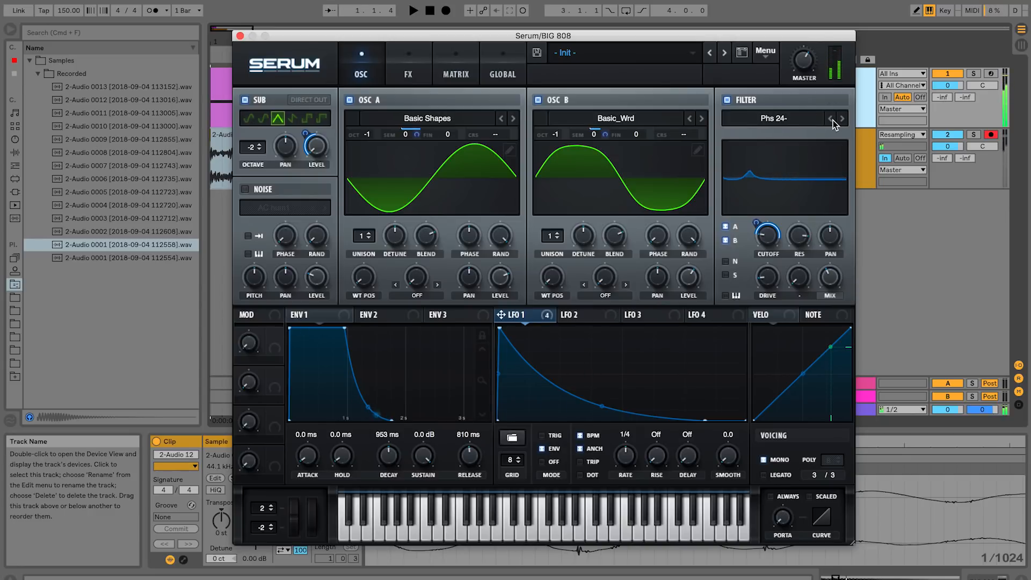
click(444, 12)
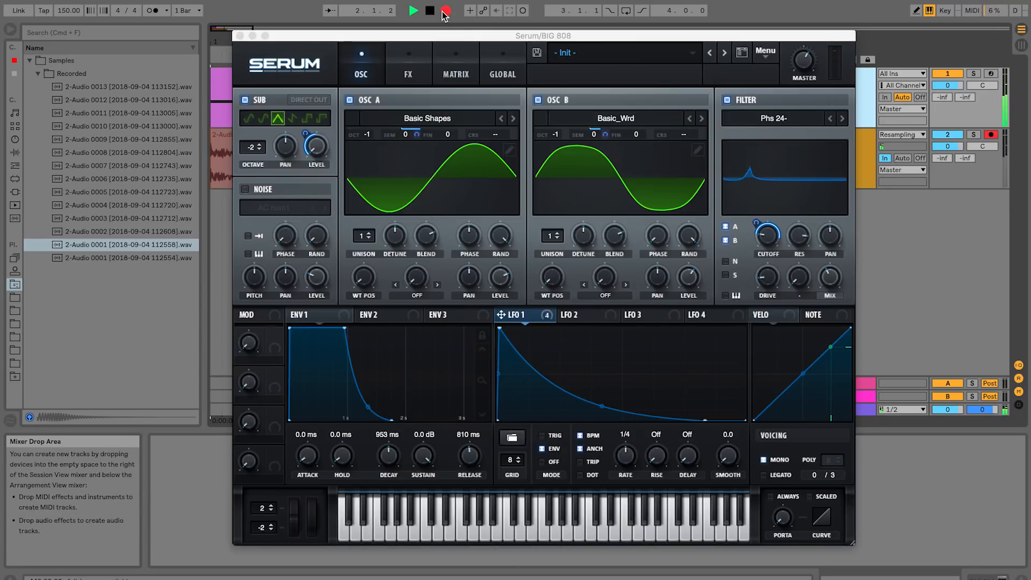
drag(443, 36, 522, 30)
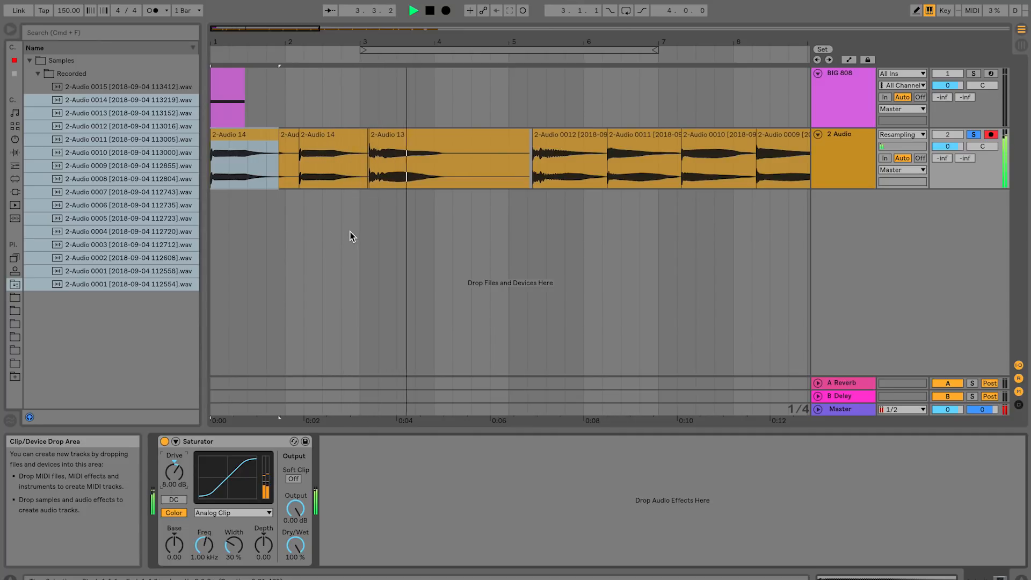
- Move the 2-Audio 0012 and 0010 clips earlier on the 2 Audio track while auditioning the takes
drag(548, 155, 532, 155)
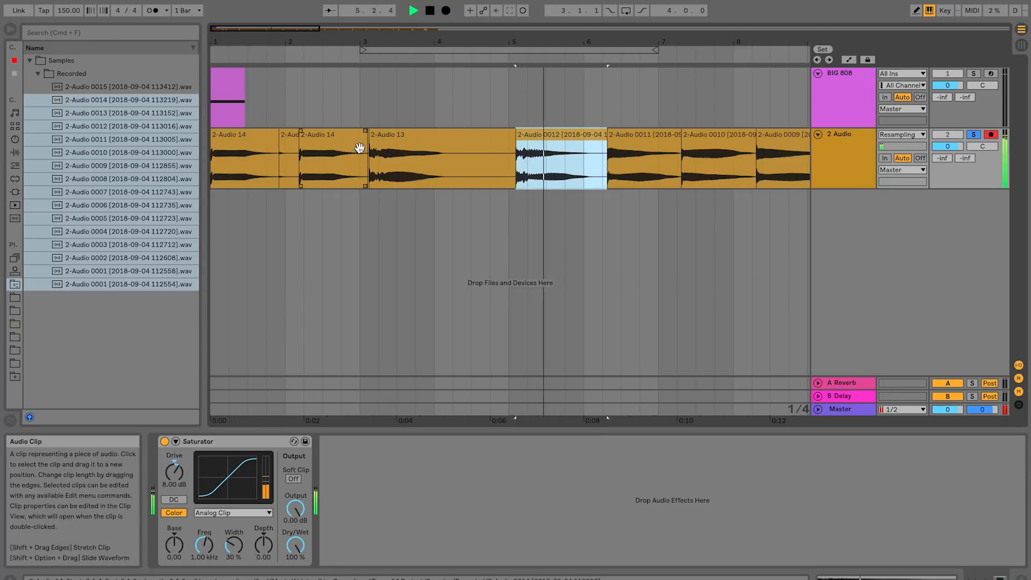
click(500, 153)
click(619, 142)
key(space)
key(space)
scroll(562, 199, right, 6)
drag(356, 147, 337, 150)
key(space)
key(space)
- Audition the takes on the 2 Audio track while nudging the 2-Audio 0007 and 0006 clips slightly earlier
click(430, 147)
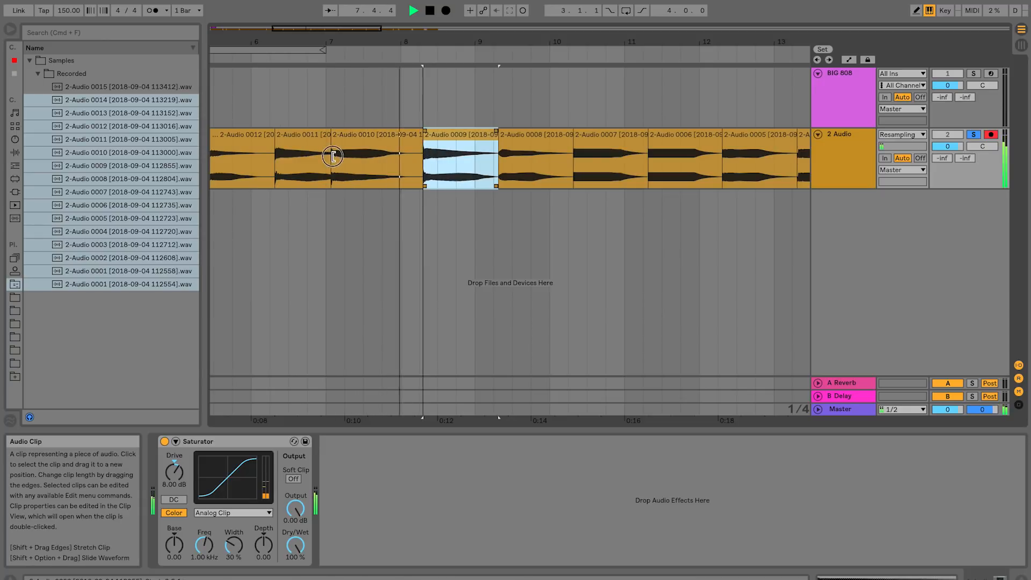
click(511, 150)
click(581, 150)
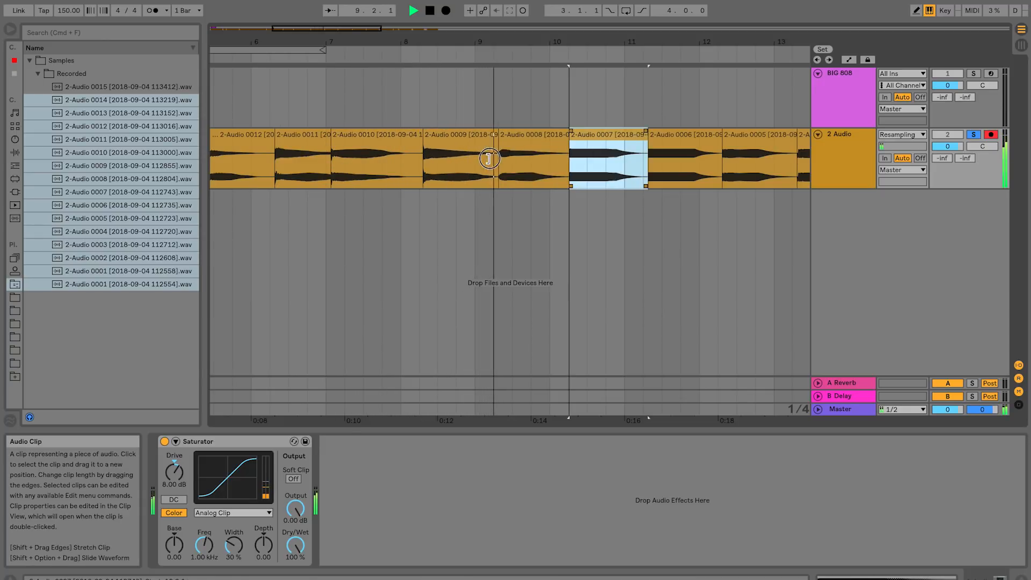
scroll(518, 172, right, 5)
drag(432, 146, 385, 151)
- Audition the takes from 2-Audio 0005 through both 2-Audio 0001 clips on the 2 Audio track
click(506, 149)
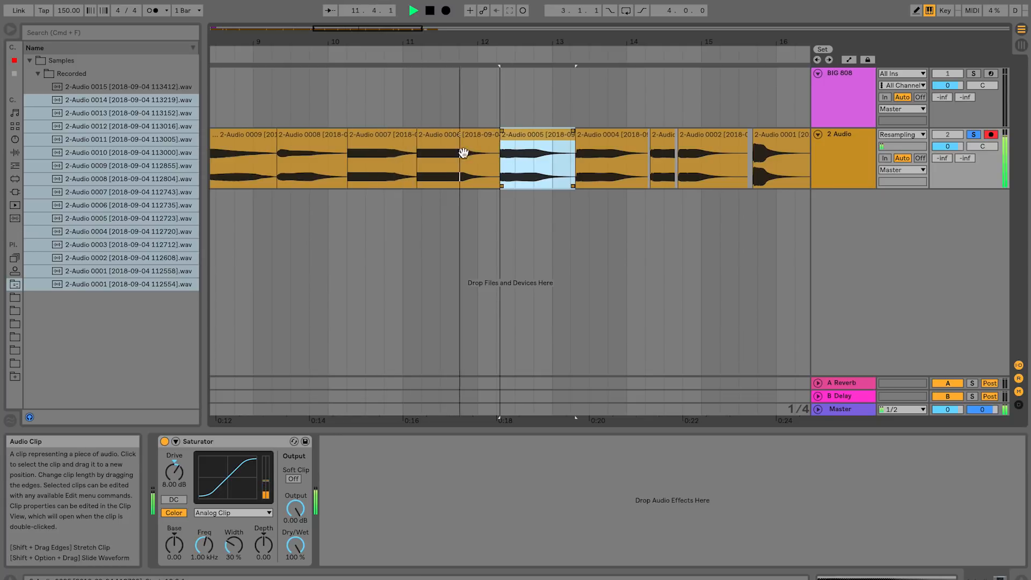
click(582, 148)
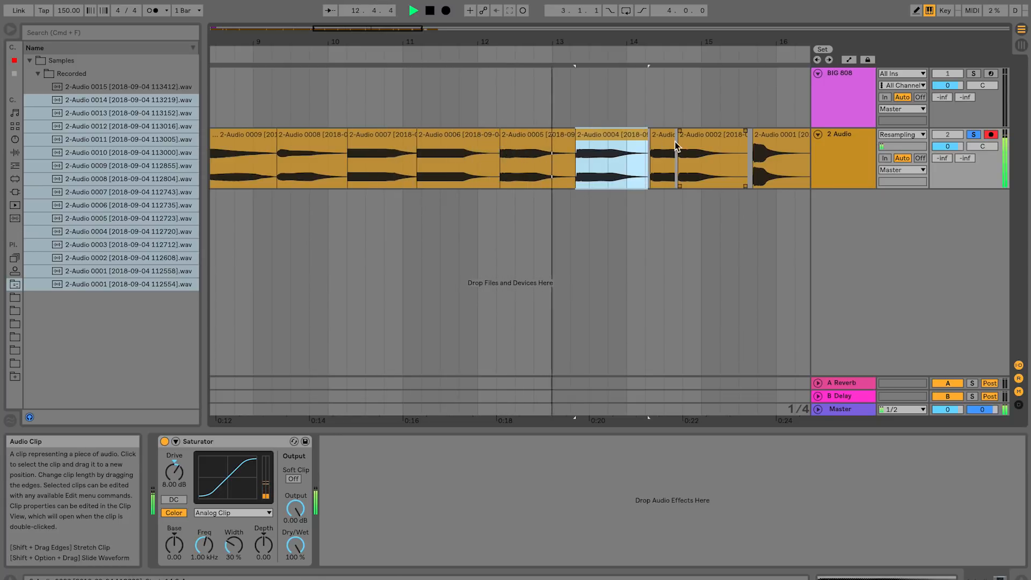
click(648, 147)
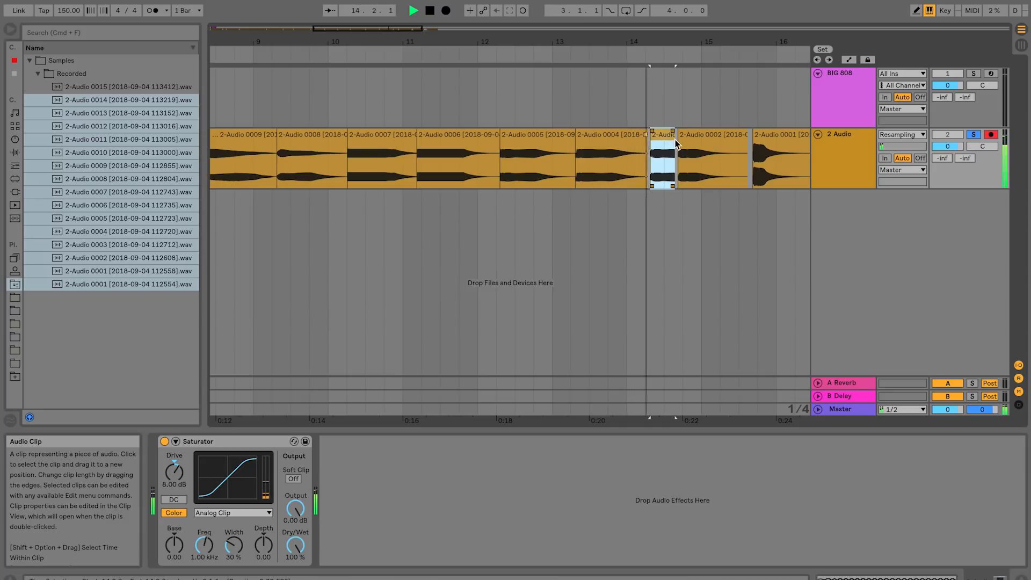
click(512, 138)
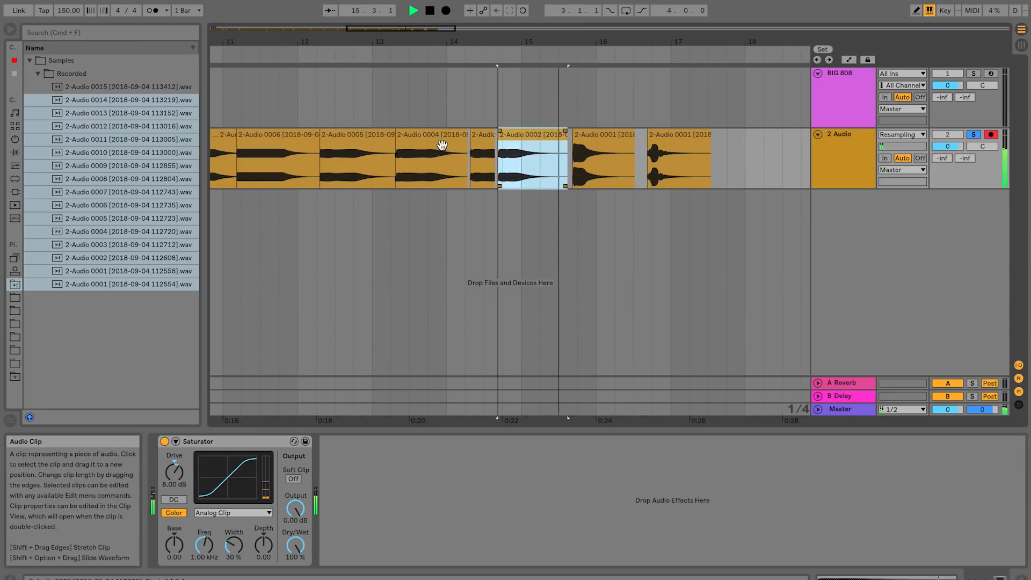
click(585, 137)
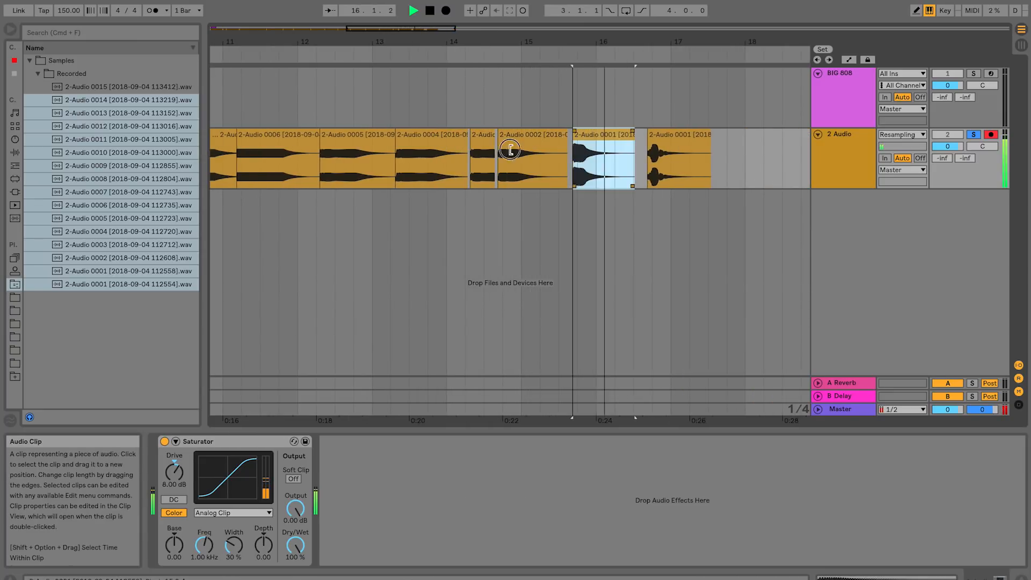
click(656, 146)
key(space)
- Replay the first 2-Audio 0001 clip and the 2-Audio 0002 clip, then work back to 2-Audio 0009 to compare takes
click(589, 146)
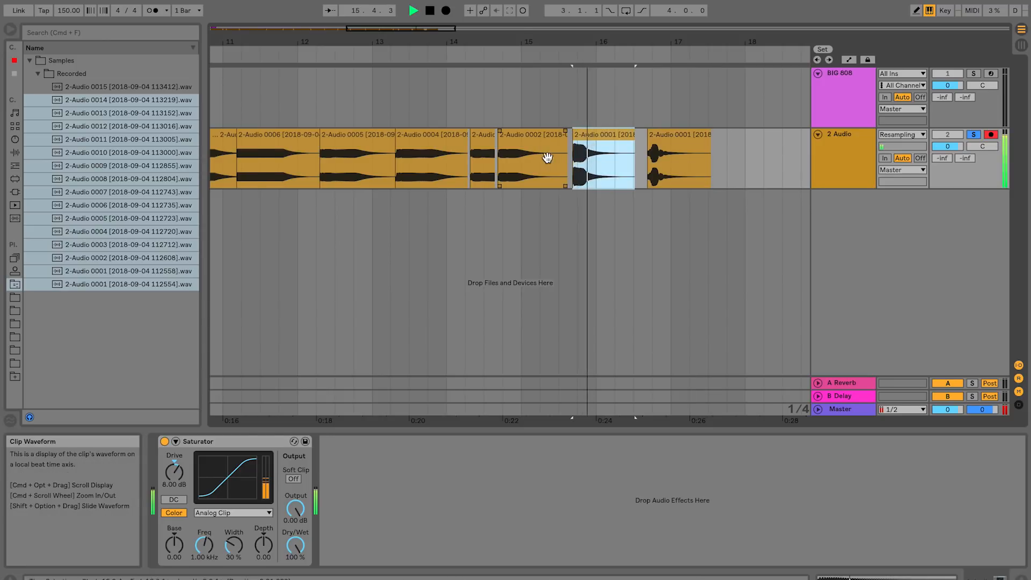
key(space)
click(622, 147)
scroll(571, 156, left, 6)
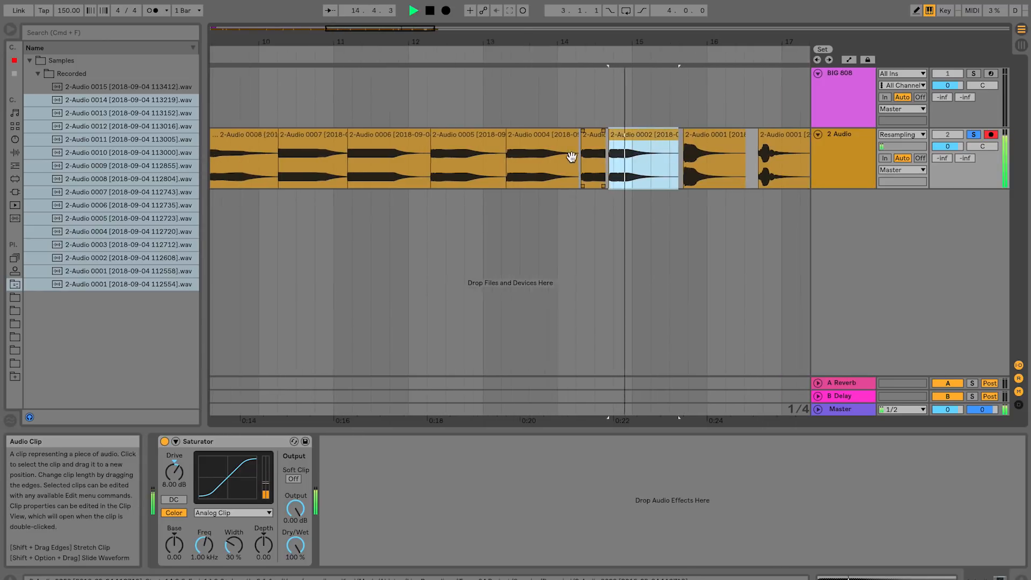
click(380, 145)
click(306, 149)
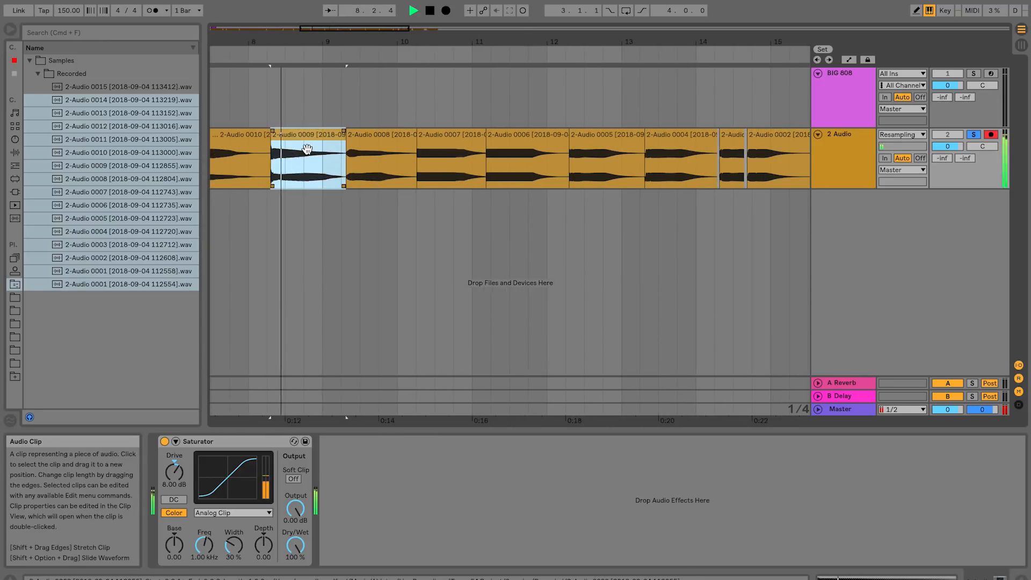
- Audition the 2-Audio 0011, 2-Audio 0012 and 2-Audio 13 clips near the start of the arrangement
scroll(657, 162, left, 15)
click(690, 149)
click(603, 150)
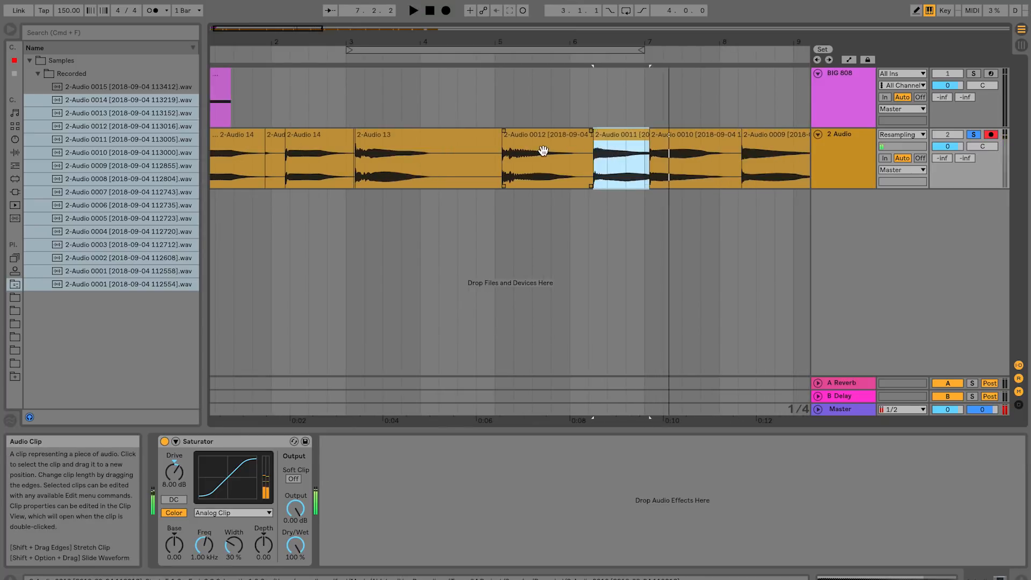
click(520, 147)
key(space)
click(412, 144)
key(space)
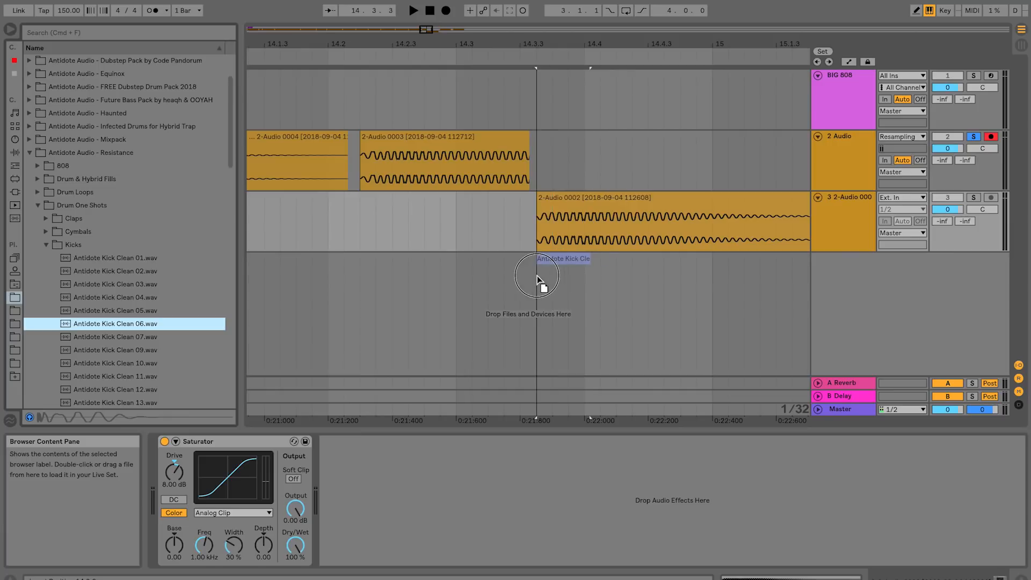
- Place Antidote Kick Clean 06.wav on a new audio track, aligned with the start of the 2-Audio 0002 clip
drag(537, 276, 538, 285)
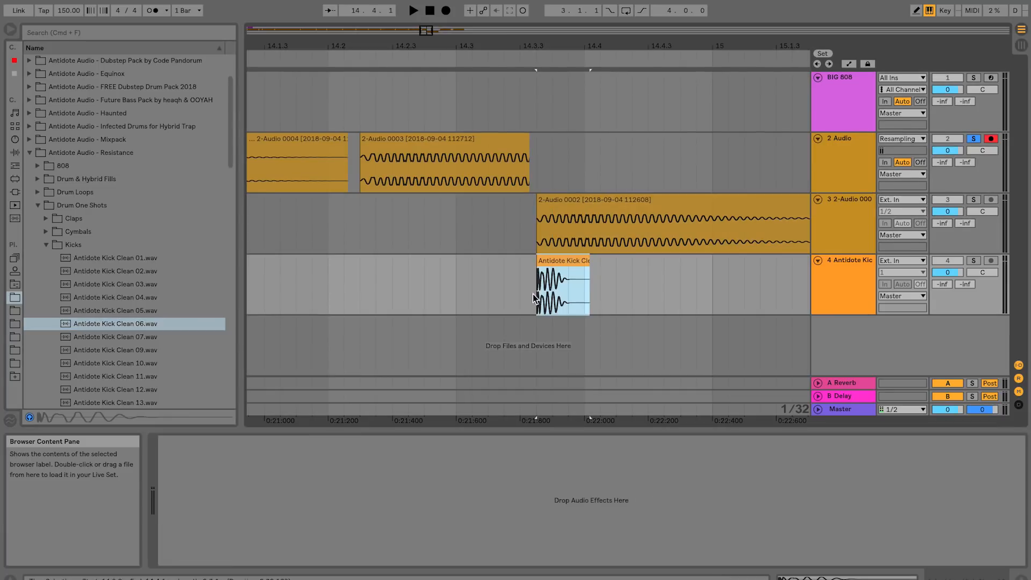
click(855, 211)
drag(225, 441, 543, 317)
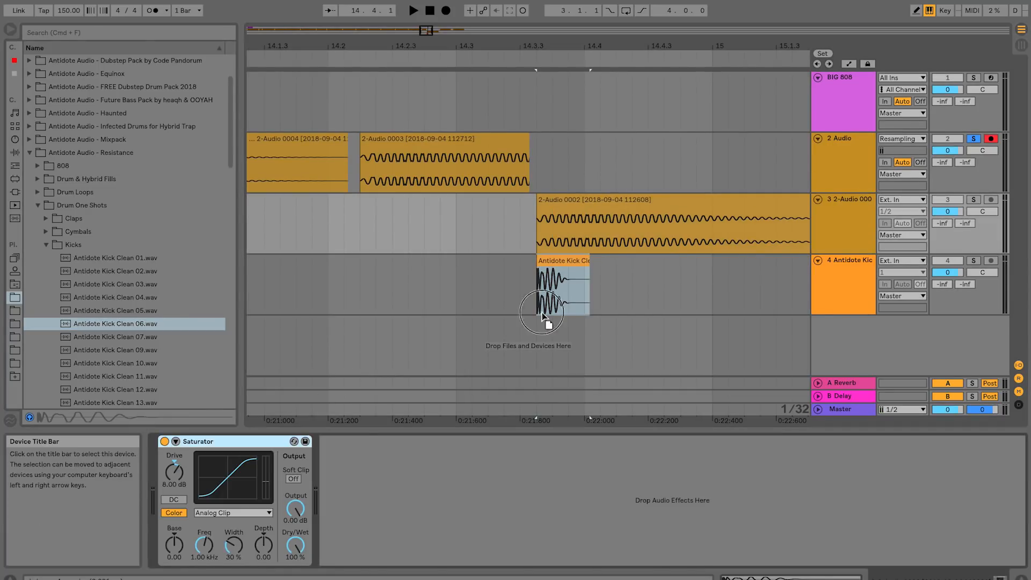
drag(636, 217, 621, 218)
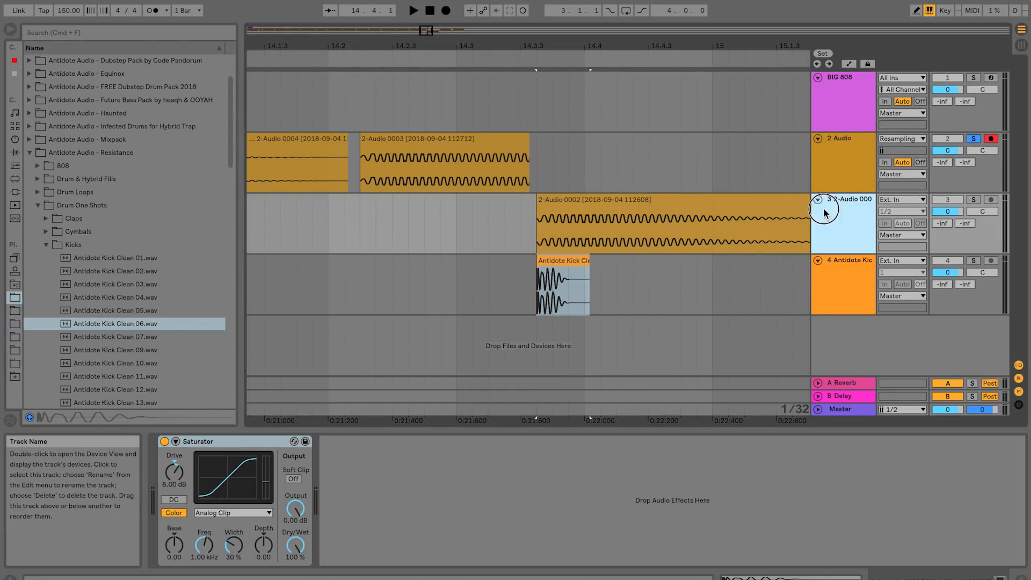
- Solo the track holding 2-Audio 0002, move the kick clip onto that clip's start and crossfade the two
click(973, 200)
click(583, 272)
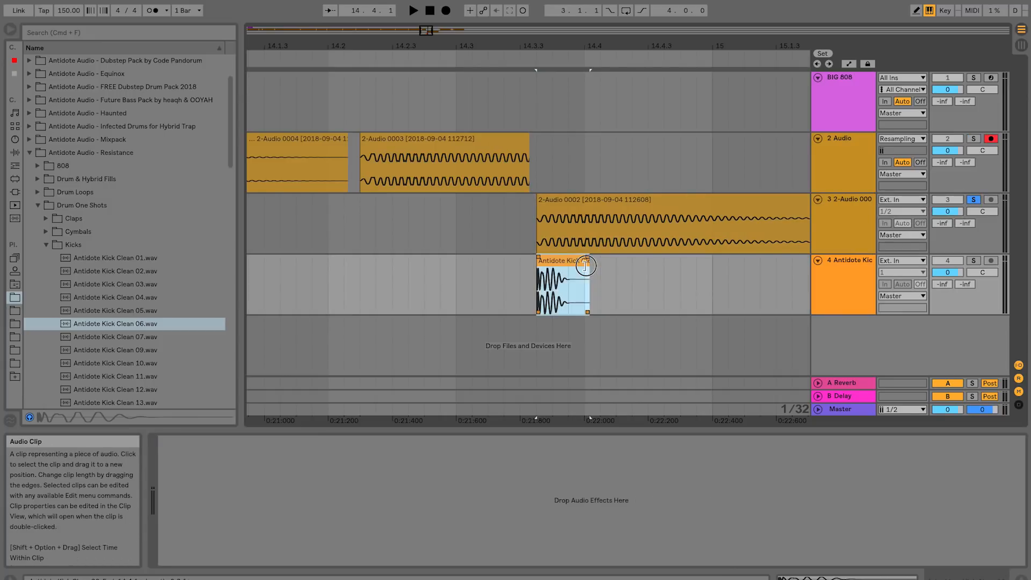
mouse_move(554, 44)
mouse_down()
mouse_move(530, 256)
mouse_move(533, 200)
mouse_move(652, 203)
mouse_move(535, 198)
mouse_up()
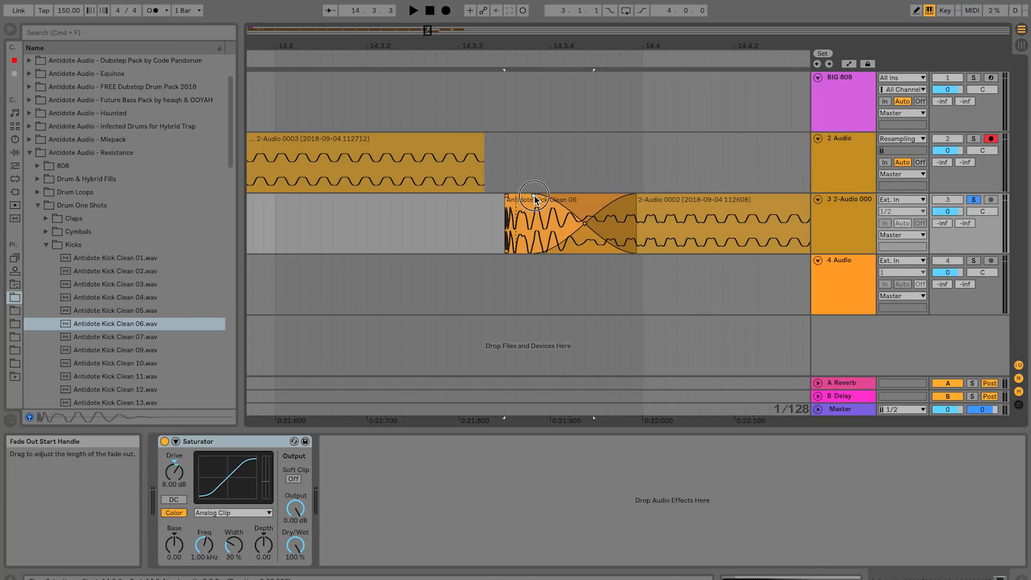
- Open the Antidote Kick Clean 06 clip's sample settings and lower its gain by just under 6 dB
click(522, 210)
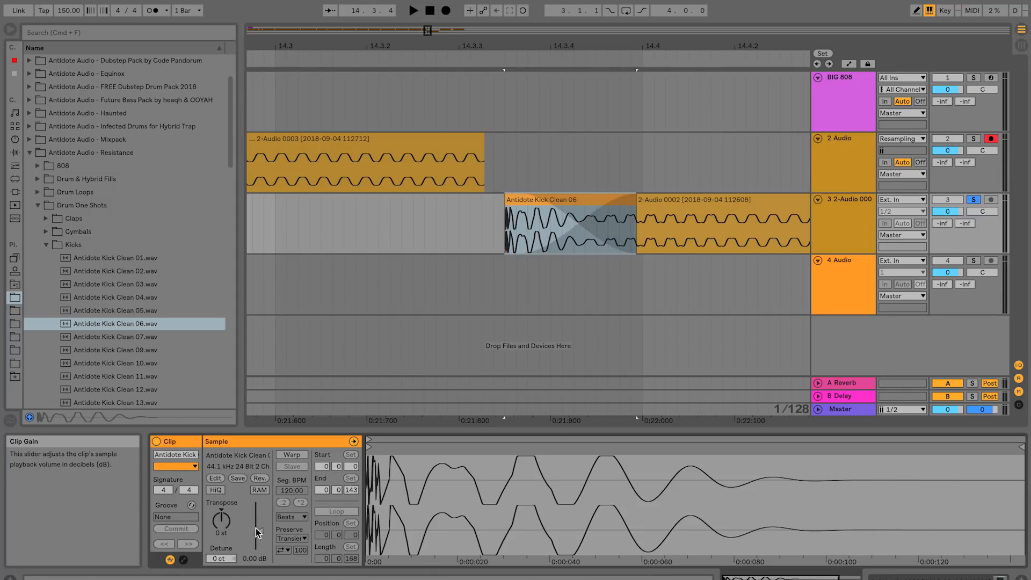
drag(519, 219, 724, 226)
scroll(656, 226, right, 5)
click(585, 207)
click(327, 215)
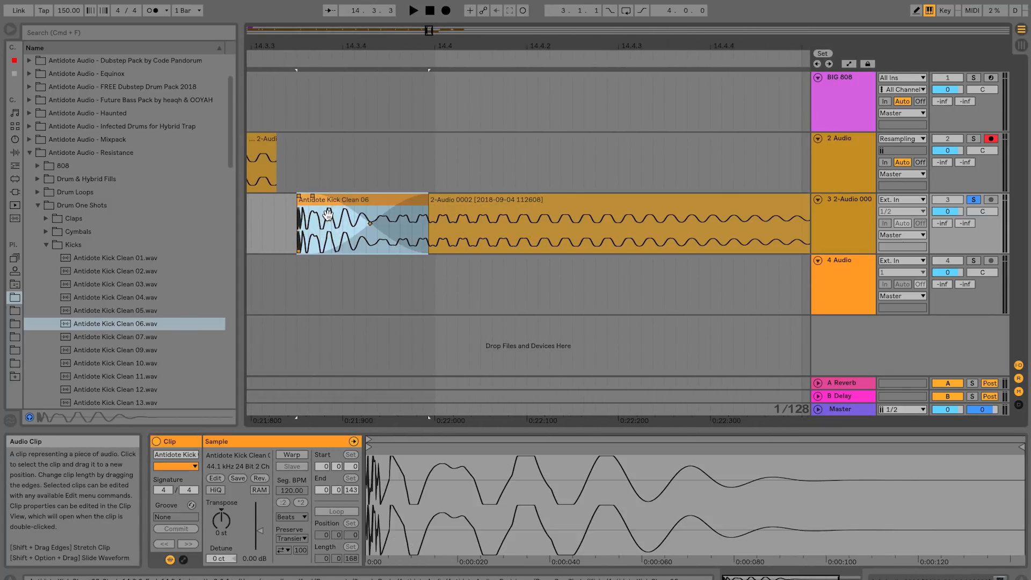
drag(260, 531, 260, 535)
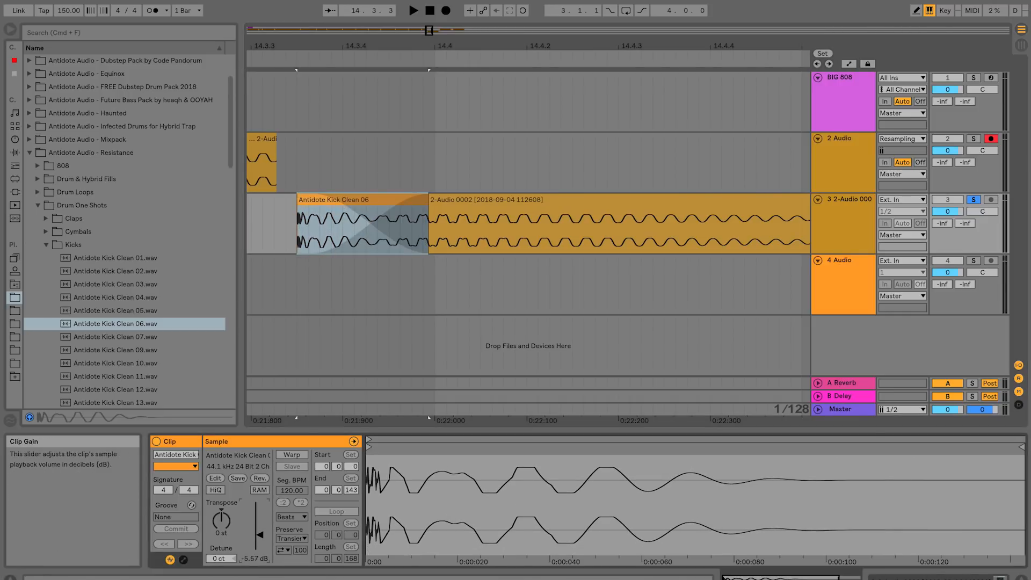
- Play the crossfaded kick and 2-Audio 0002 clip repeatedly to check how they blend
key(space)
drag(441, 48, 484, 45)
key(space)
key(space)
key(space)
key(space)
key(space)
key(space)
key(space)
key(space)
key(space)
- Show the Saturator on the 2-Audio 0002 track and turn on Soft Clip while replaying the layered kick
double_click(847, 218)
key(space)
key(space)
key(space)
click(301, 480)
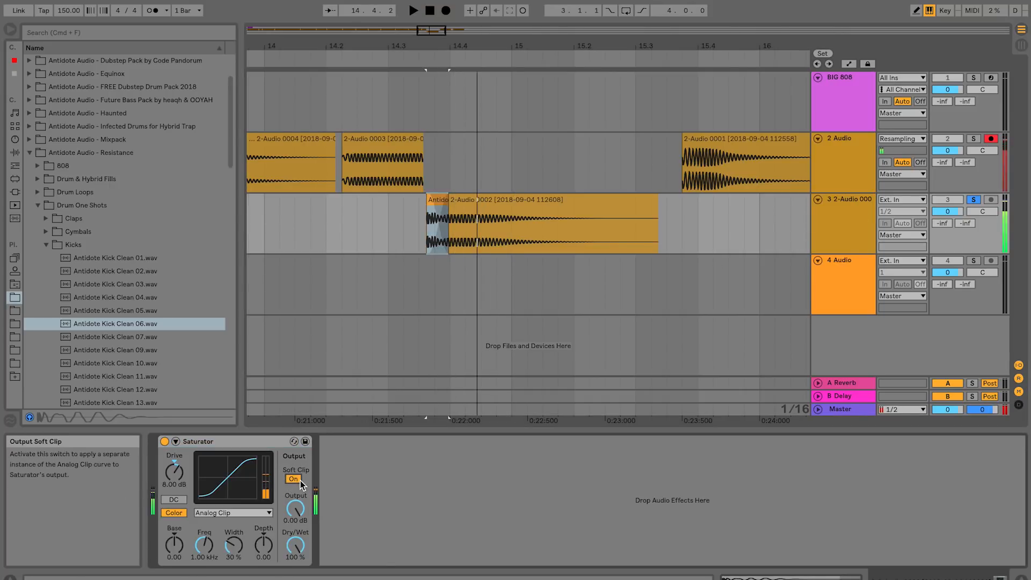
- Transpose the Antidote Kick Clean 06 clip to -4 st
click(180, 502)
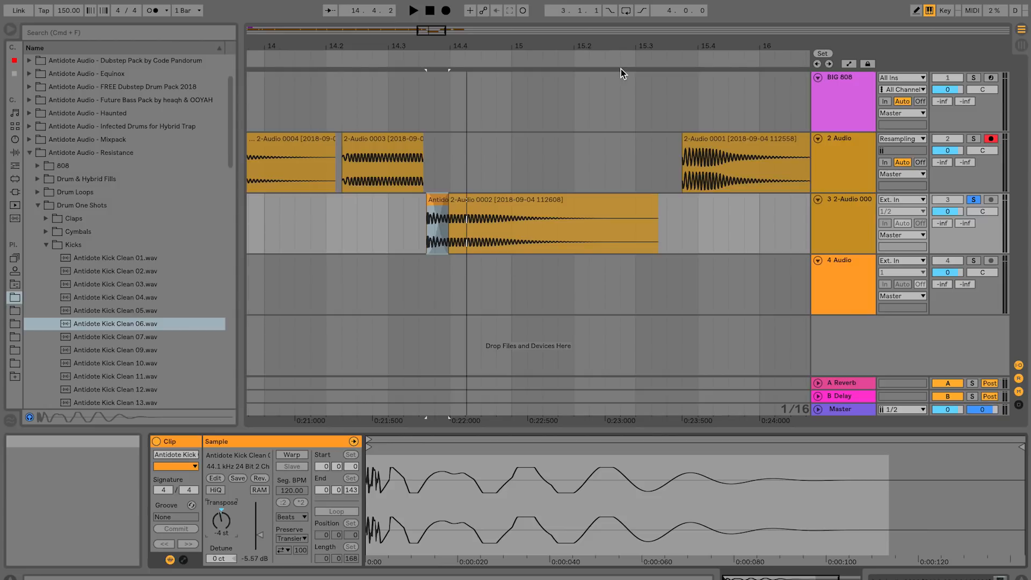
drag(595, 51, 595, 75)
drag(573, 42, 572, 35)
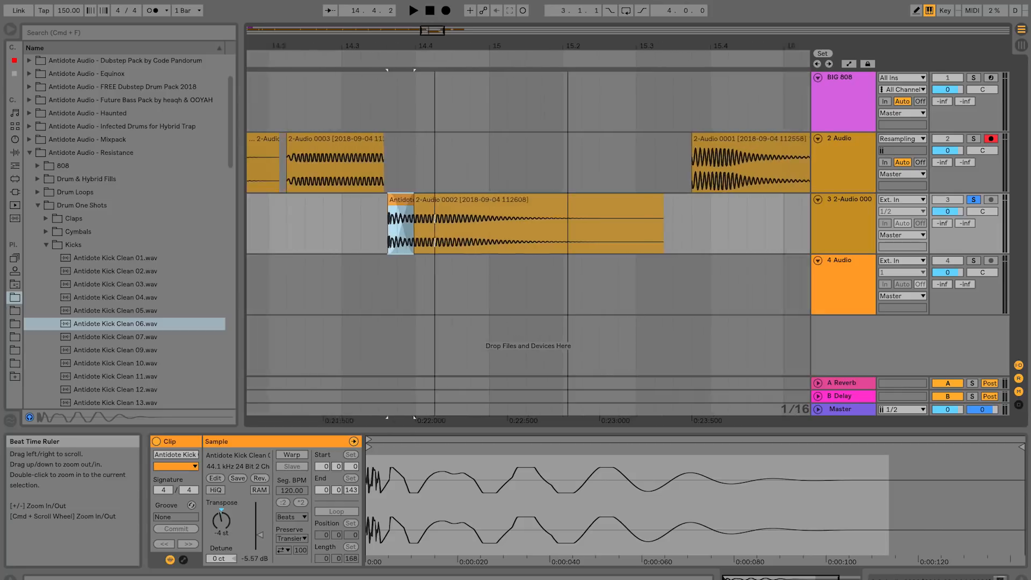